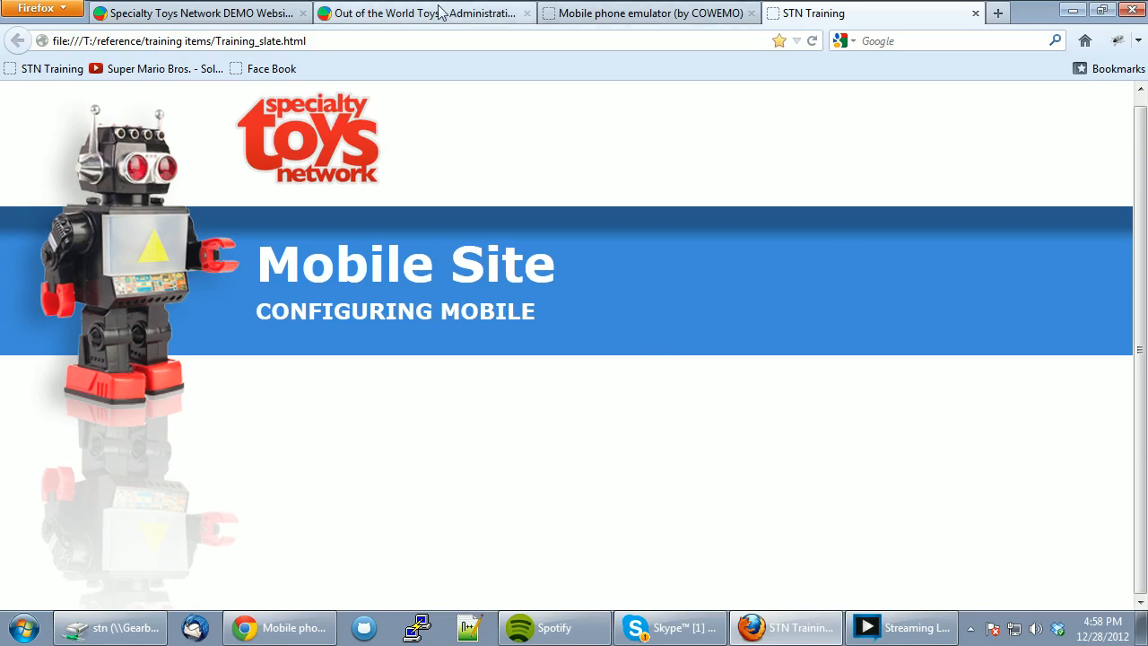
- Browse the Out of the World Toys storefront down to Staff Favorites, then switch to the phone emulator
{"action": "left_click", "coordinate": [195, 18]}
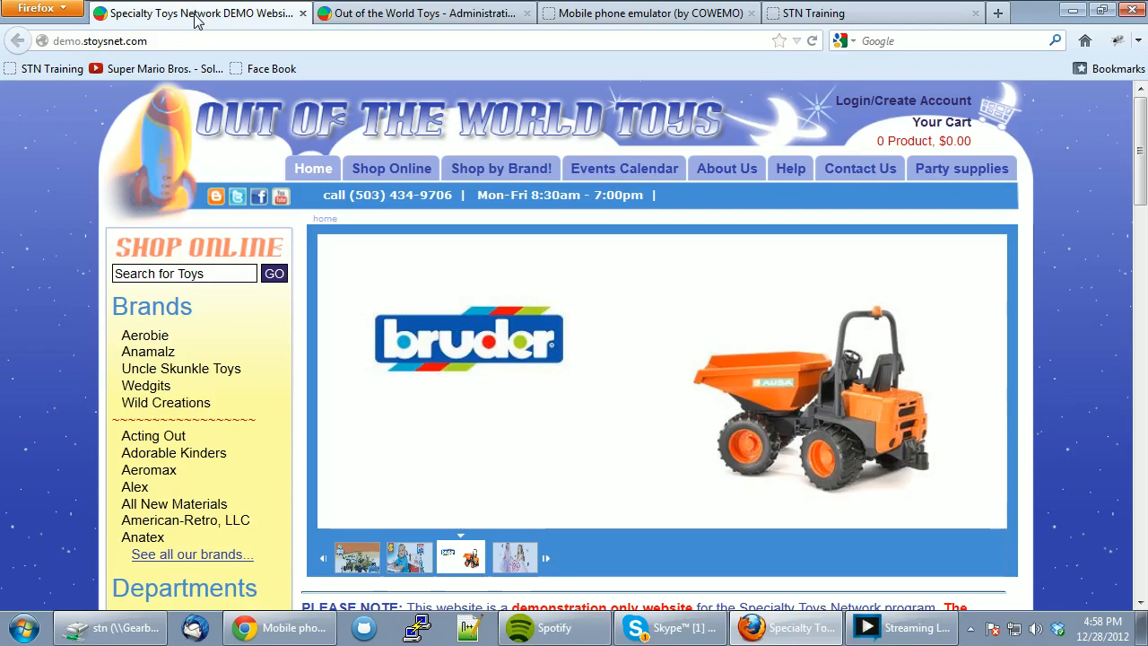
{"action": "scroll", "coordinate": [489, 339], "scroll_direction": "down", "scroll_amount": 5}
{"action": "scroll", "coordinate": [490, 340], "scroll_direction": "down", "scroll_amount": 6}
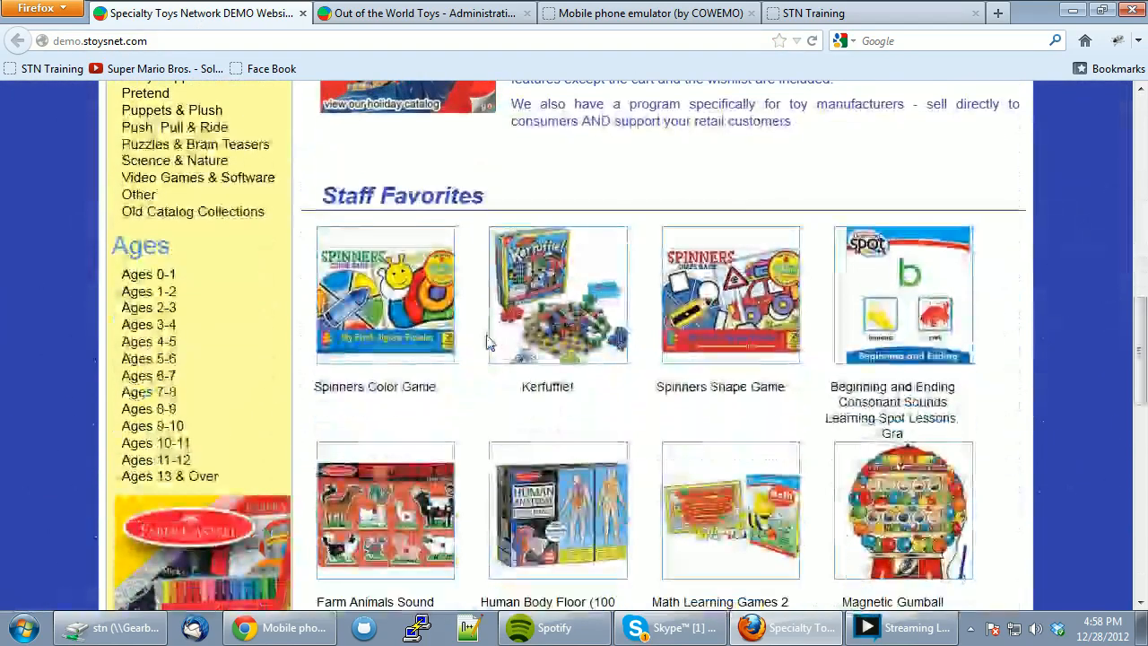
{"action": "scroll", "coordinate": [486, 337], "scroll_direction": "up", "scroll_amount": 9}
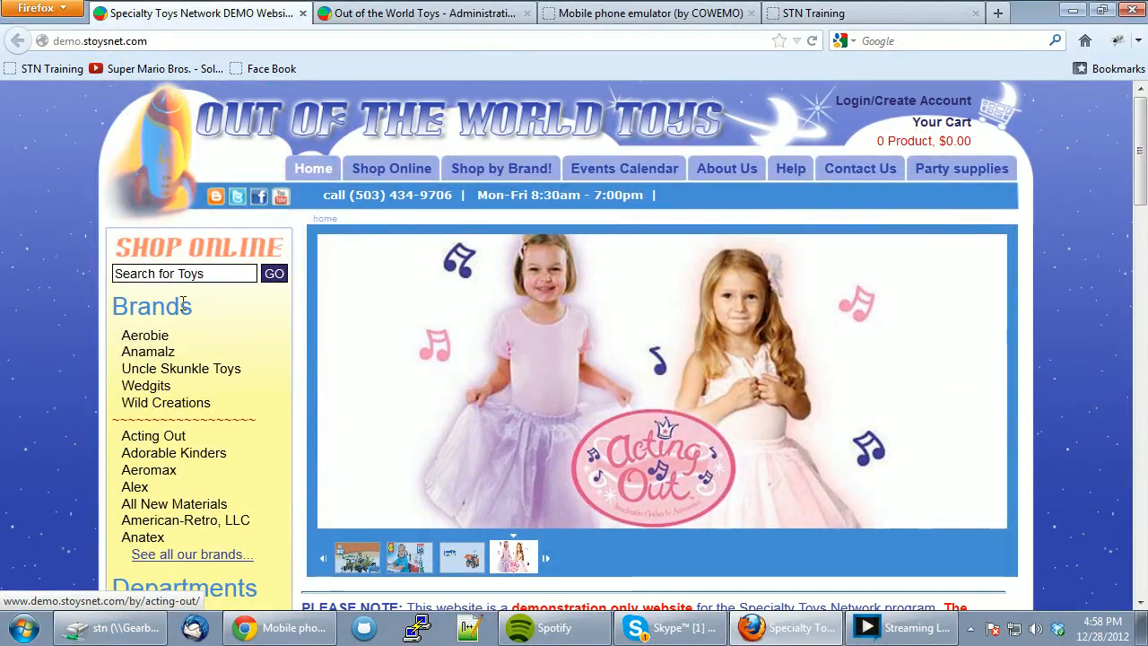
{"action": "left_click", "coordinate": [595, 15]}
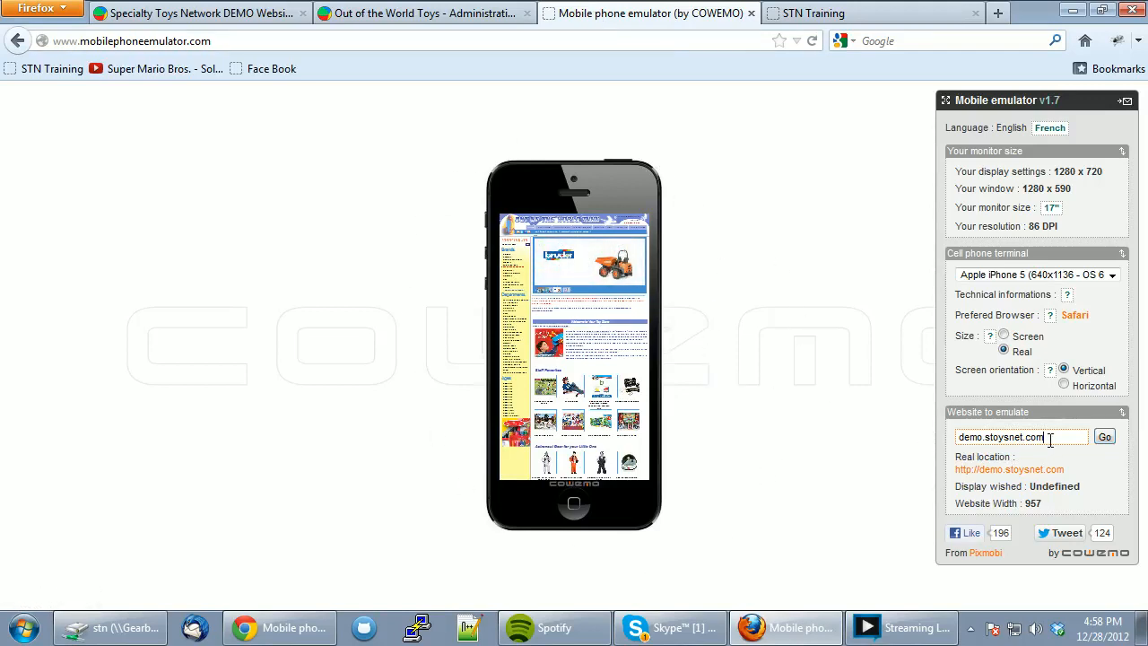
- Load demo.stoysnet.com on the emulated iPhone 5, scroll the preview, then return to the demo site
{"action": "left_click", "coordinate": [1105, 437]}
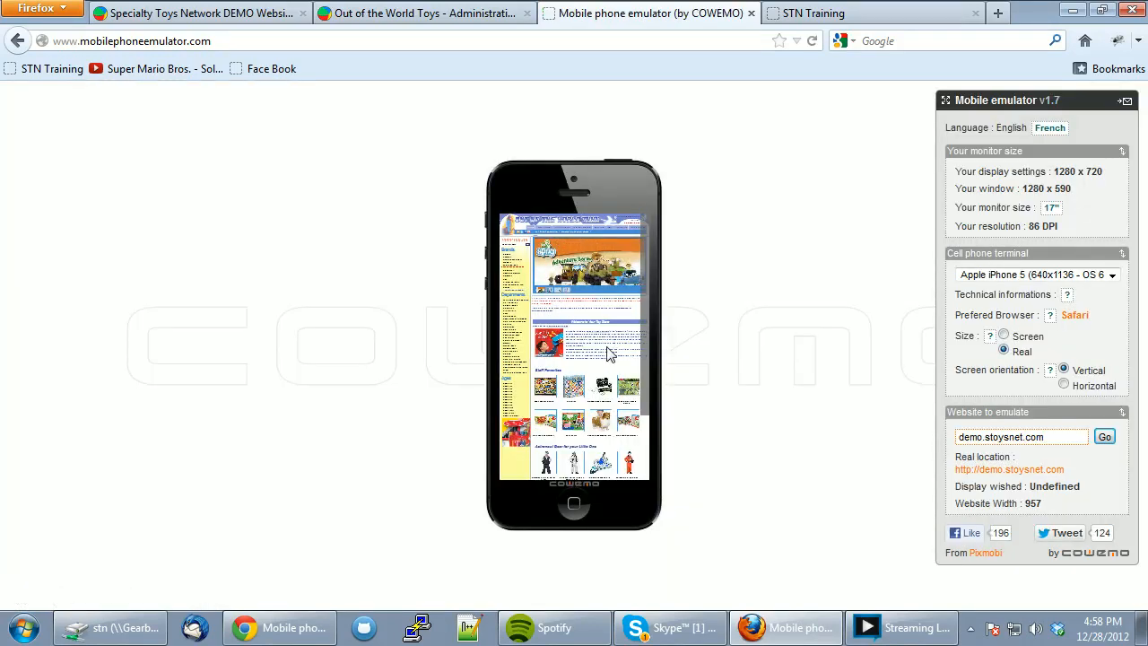
{"action": "left_click_drag", "start_coordinate": [646, 295], "coordinate": [653, 212]}
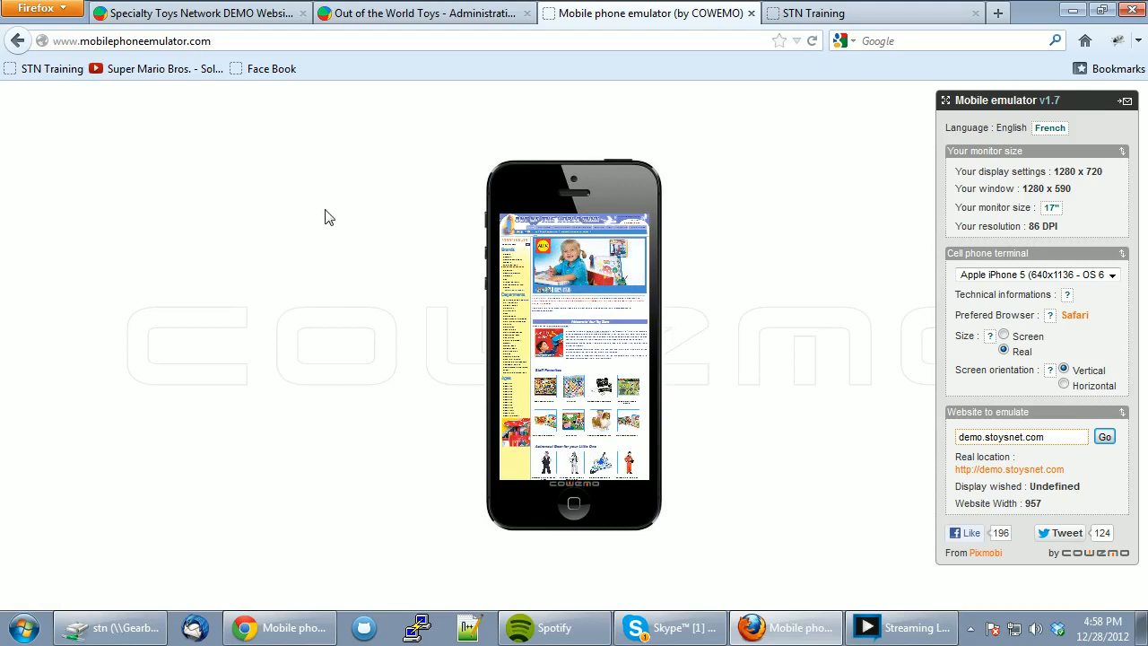
{"action": "left_click", "coordinate": [247, 16]}
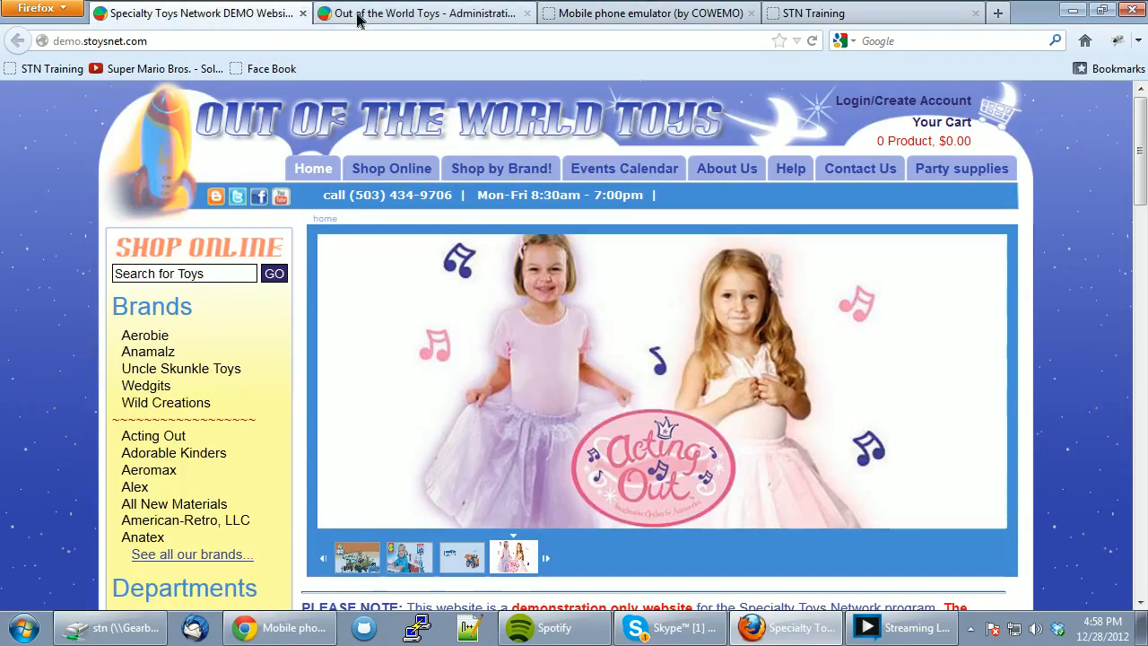
- Enable the mobile site from Components > Mobile Configuration in Administration
{"action": "left_click", "coordinate": [359, 18]}
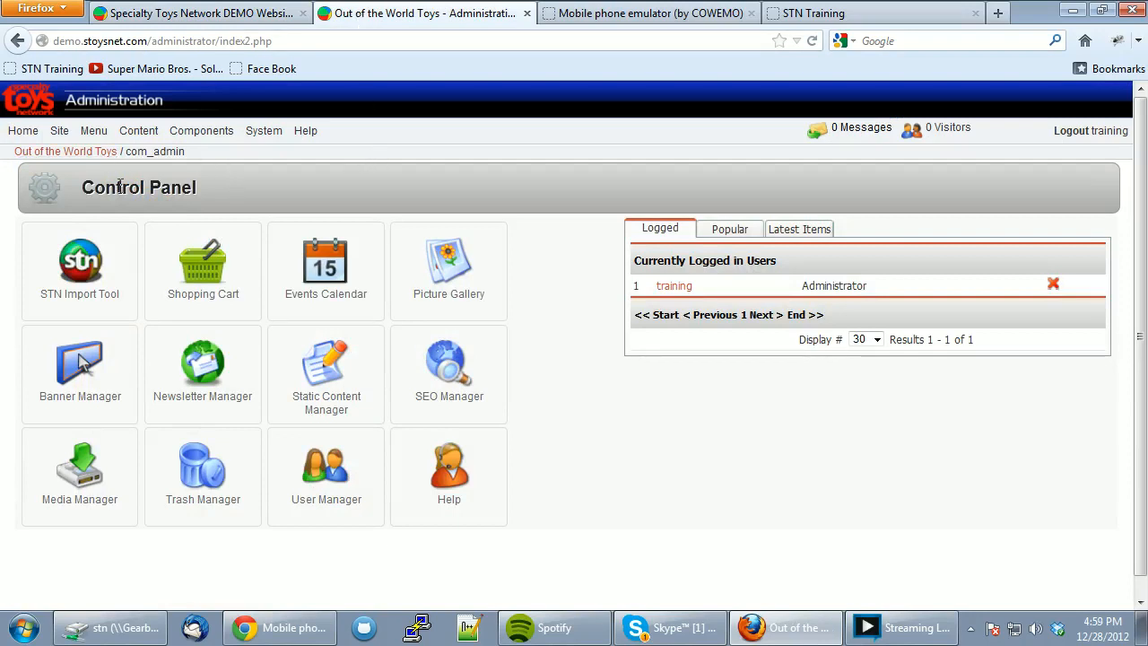
{"action": "mouse_move", "coordinate": [220, 133]}
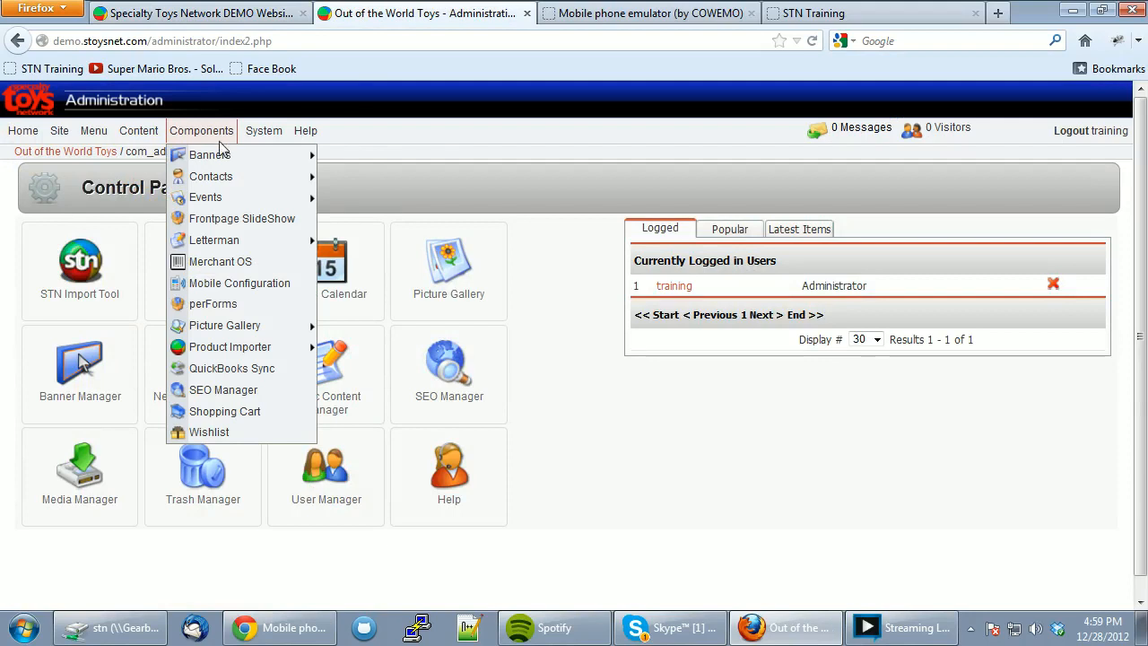
{"action": "left_click", "coordinate": [252, 283]}
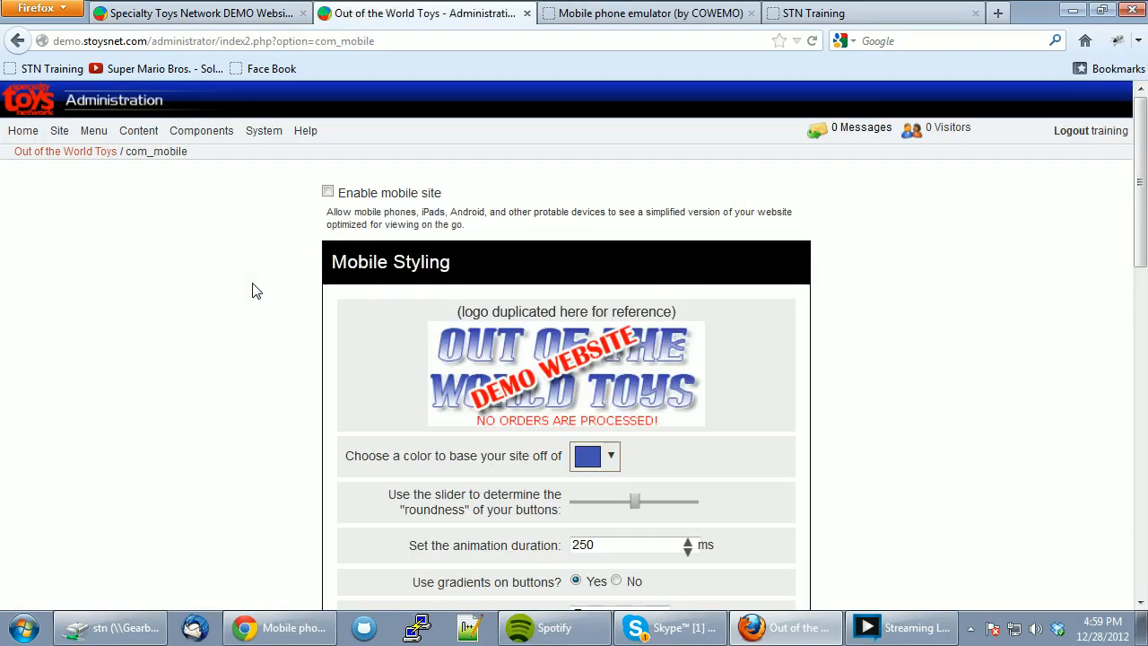
{"action": "left_click_drag", "start_coordinate": [1143, 169], "coordinate": [1124, 152]}
{"action": "left_click", "coordinate": [327, 193]}
- Set the mobile base colour to a pale green and button roundness to 0
{"action": "left_click_drag", "start_coordinate": [1141, 188], "coordinate": [1141, 228]}
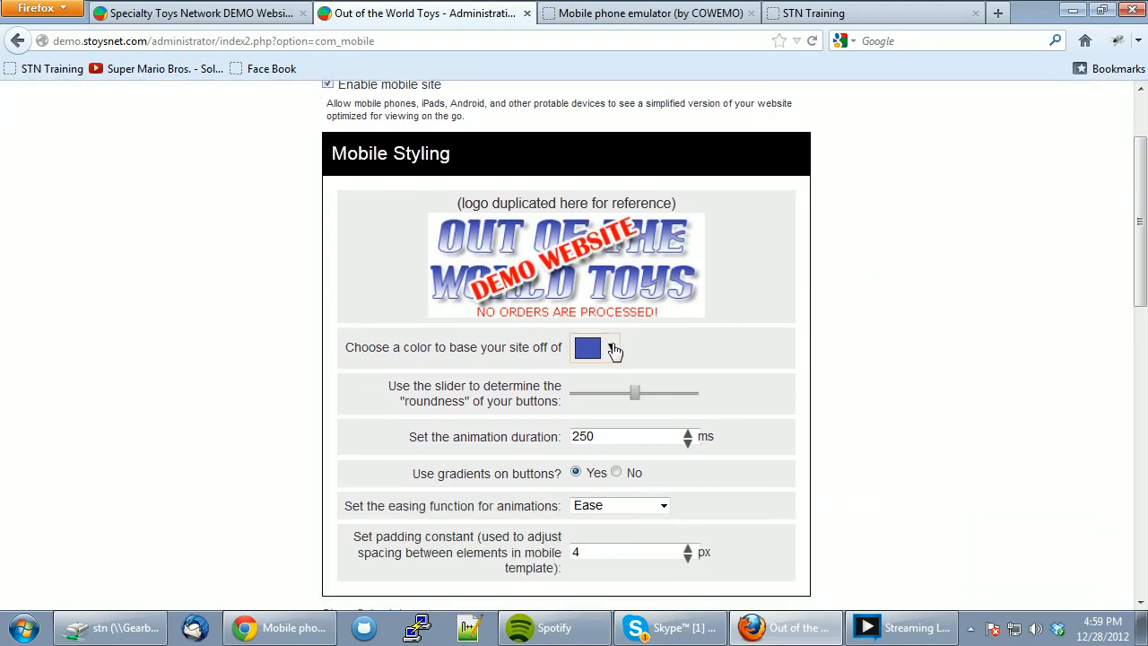
{"action": "left_click", "coordinate": [613, 349]}
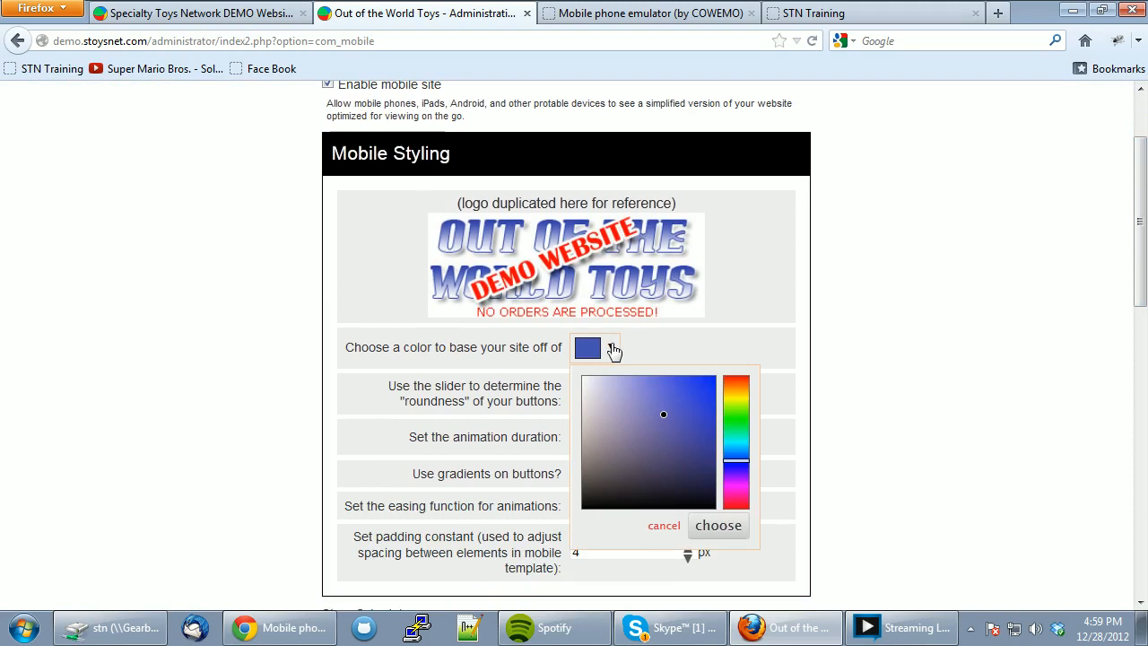
{"action": "left_click", "coordinate": [733, 423]}
{"action": "left_click", "coordinate": [694, 396]}
{"action": "mouse_move", "coordinate": [694, 392]}
{"action": "left_mouse_down"}
{"action": "mouse_move", "coordinate": [646, 389]}
{"action": "mouse_move", "coordinate": [645, 399]}
{"action": "left_mouse_up"}
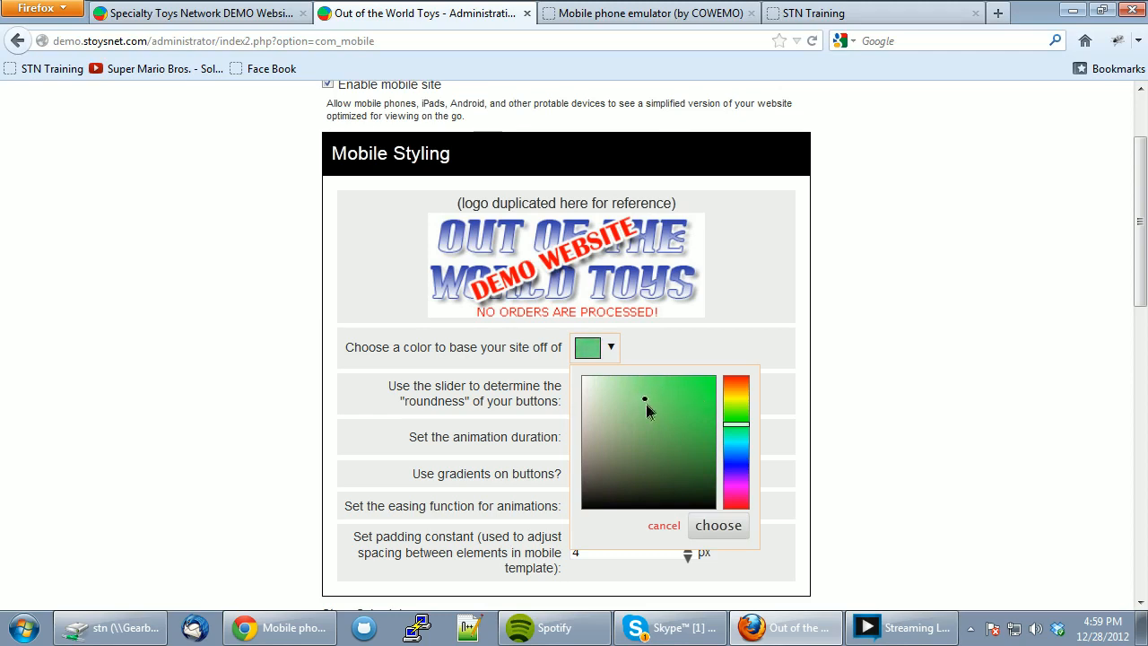
{"action": "left_click", "coordinate": [742, 317]}
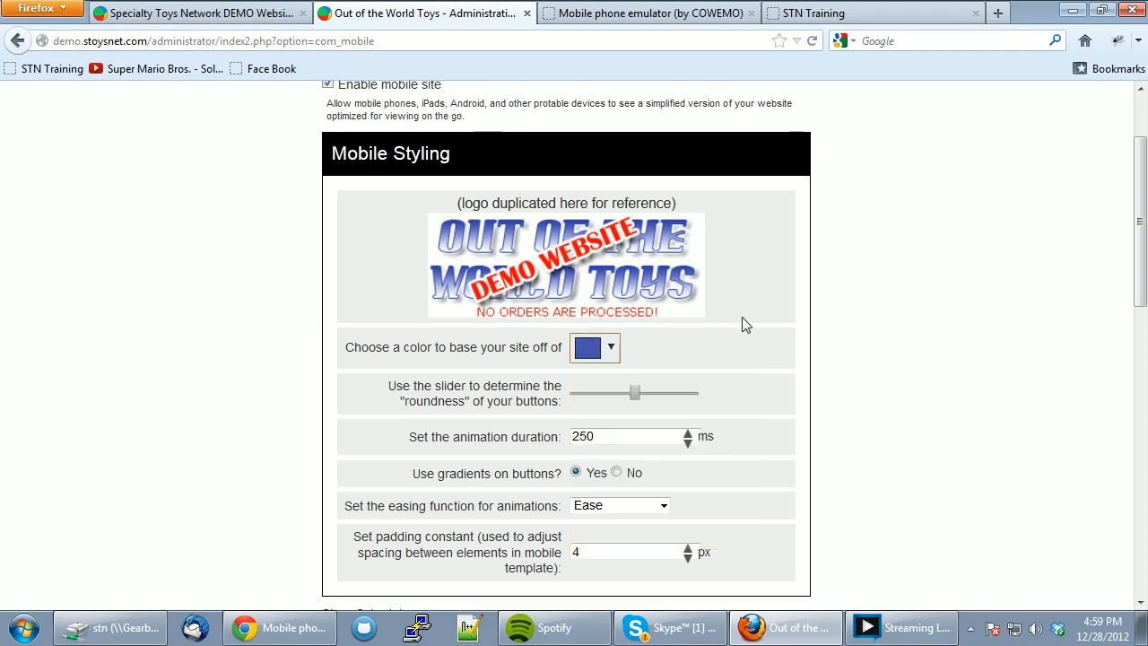
{"action": "left_click", "coordinate": [614, 350]}
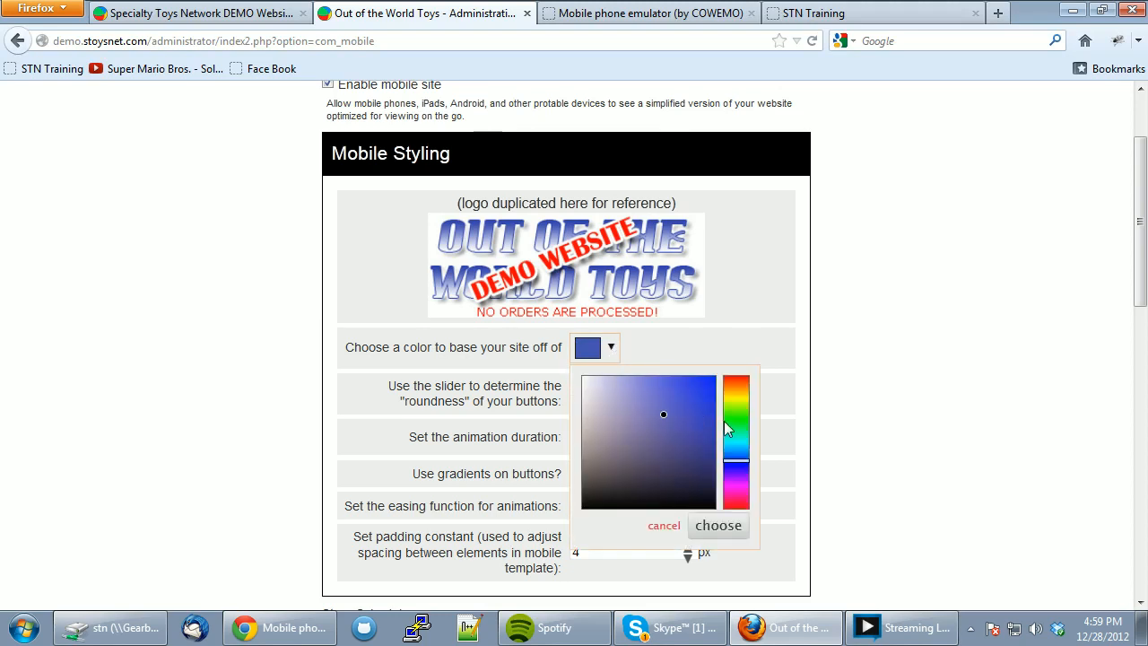
{"action": "left_click", "coordinate": [736, 419]}
{"action": "left_click", "coordinate": [637, 403]}
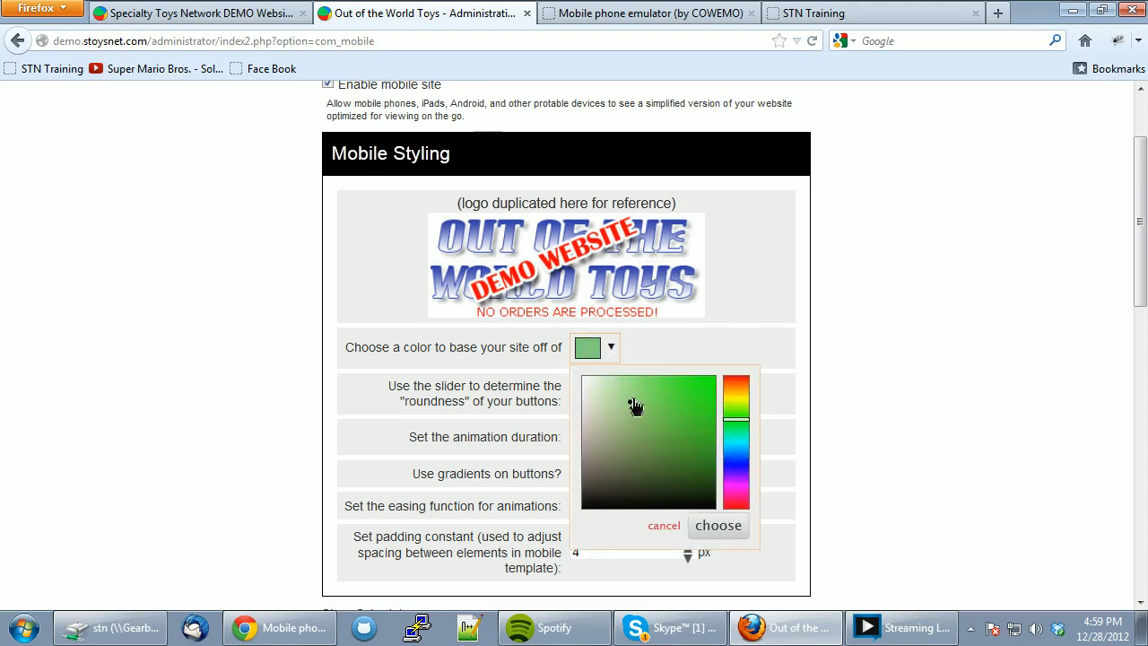
{"action": "left_click", "coordinate": [733, 525]}
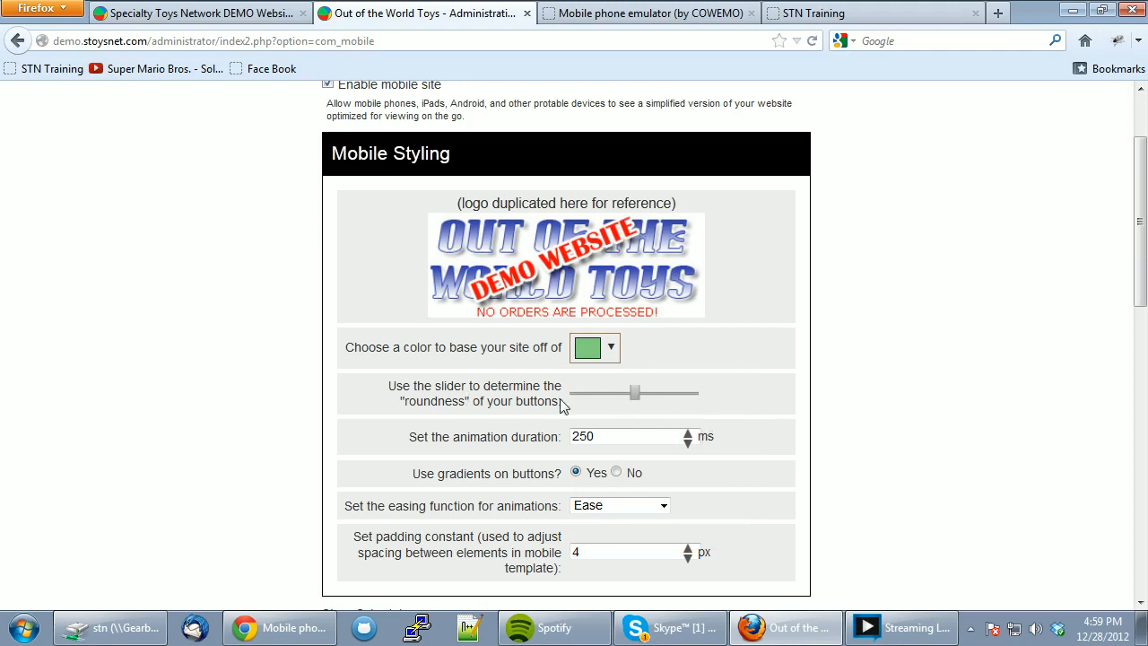
{"action": "left_click_drag", "start_coordinate": [636, 403], "coordinate": [576, 401]}
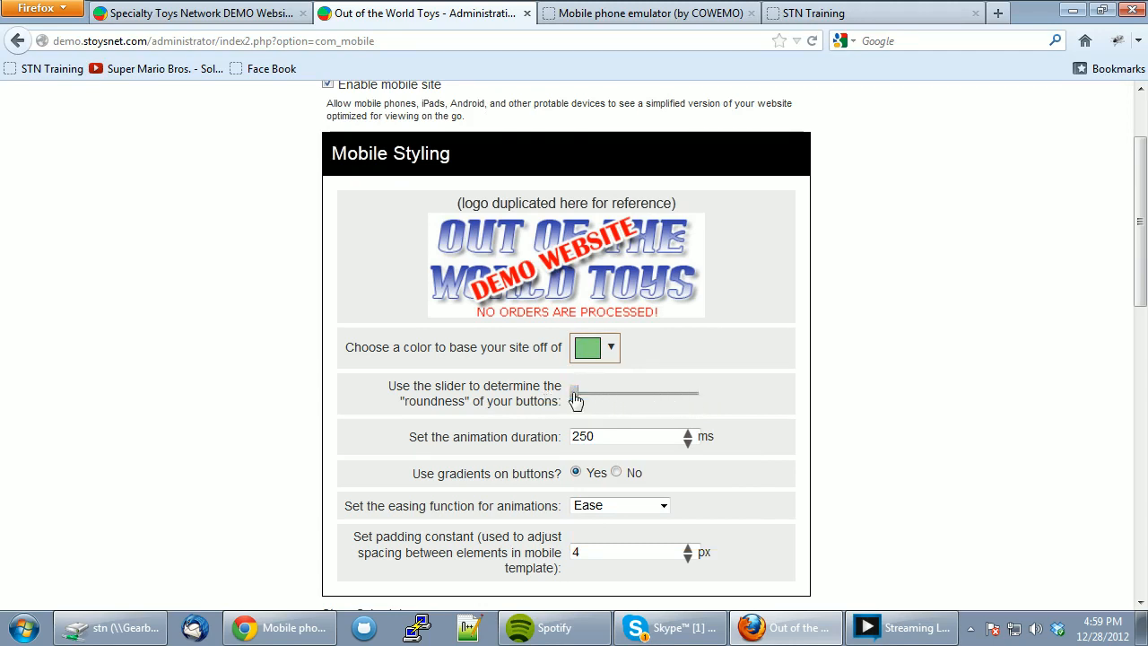
- Set animation duration to 125 ms and gradients to No, keeping Ease easing and 4 px padding
{"action": "scroll", "coordinate": [754, 375], "scroll_direction": "down", "scroll_amount": 2}
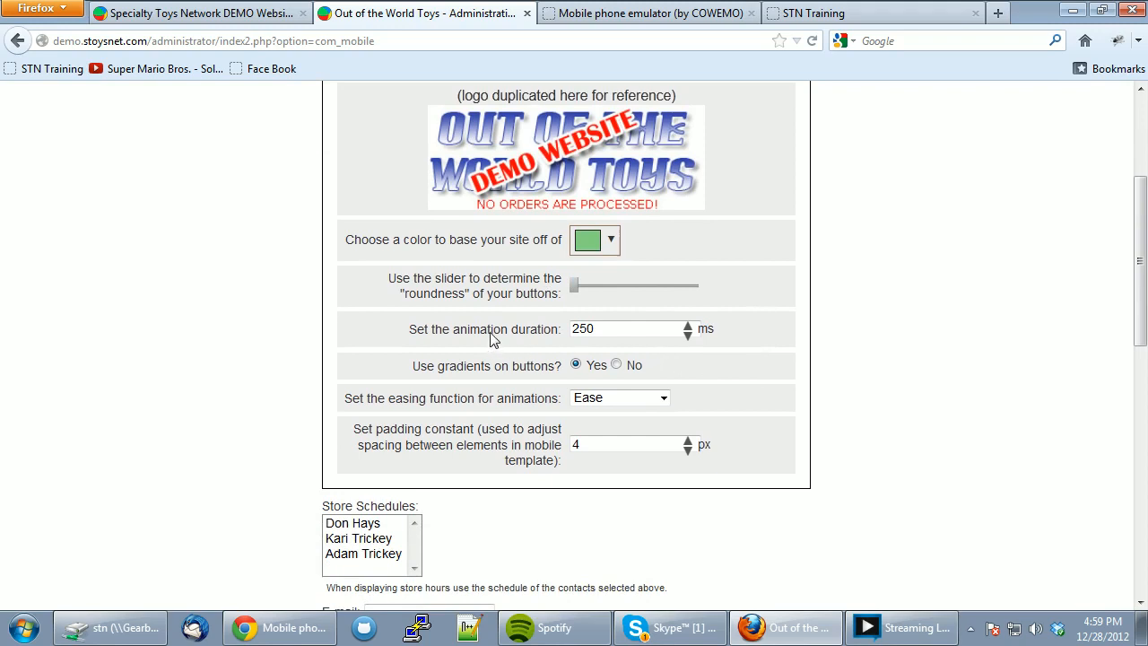
{"action": "left_click", "coordinate": [685, 337]}
{"action": "left_click", "coordinate": [618, 364]}
{"action": "left_click", "coordinate": [661, 401]}
{"action": "left_click", "coordinate": [661, 401]}
{"action": "double_click", "coordinate": [688, 440]}
{"action": "double_click", "coordinate": [688, 451]}
{"action": "scroll", "coordinate": [301, 437], "scroll_direction": "down", "scroll_amount": 1}
{"action": "scroll", "coordinate": [301, 437], "scroll_direction": "down", "scroll_amount": 5}
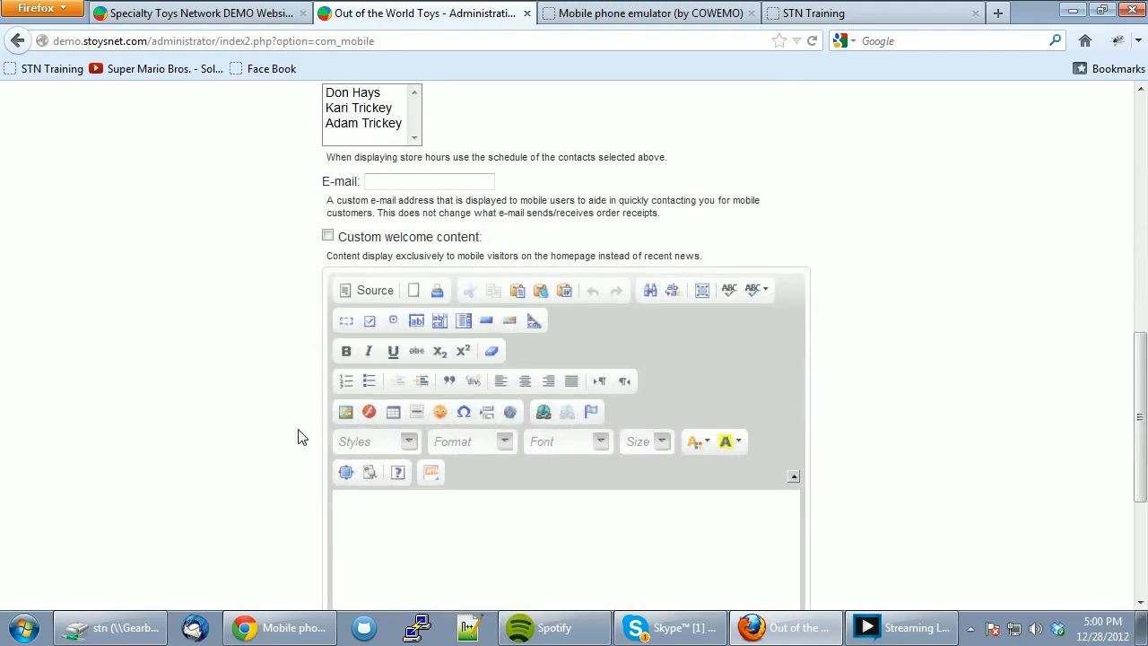
{"action": "scroll", "coordinate": [301, 437], "scroll_direction": "up", "scroll_amount": 2}
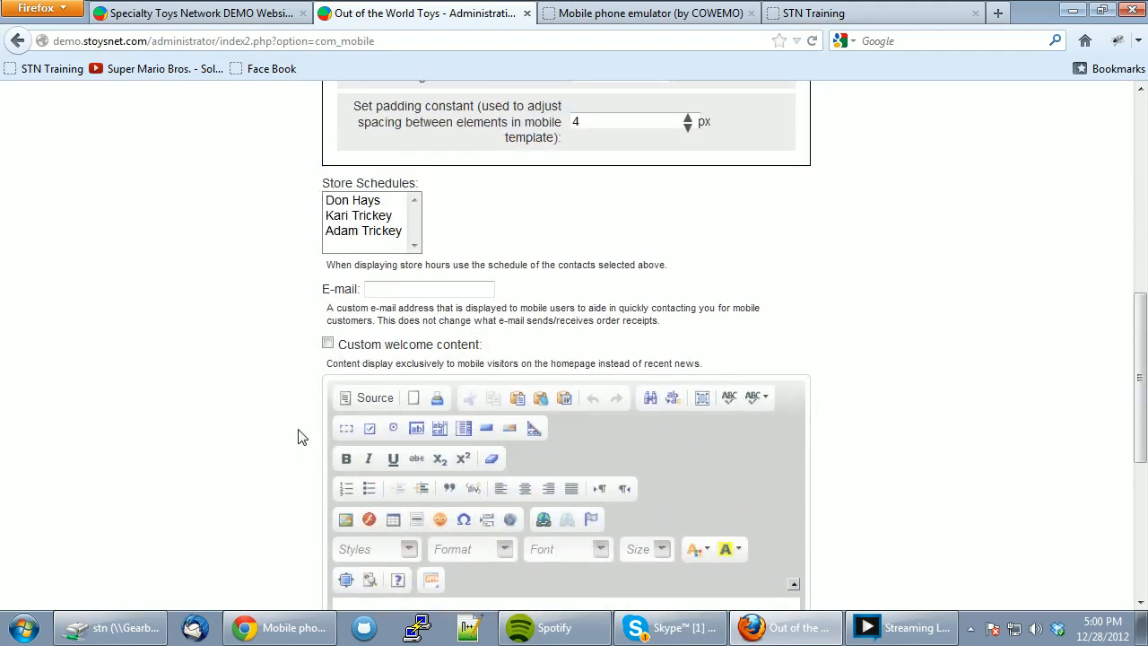
- Use the first contact's schedule for store hours and enter a custom mobile contact e-mail address
{"action": "left_click", "coordinate": [355, 201]}
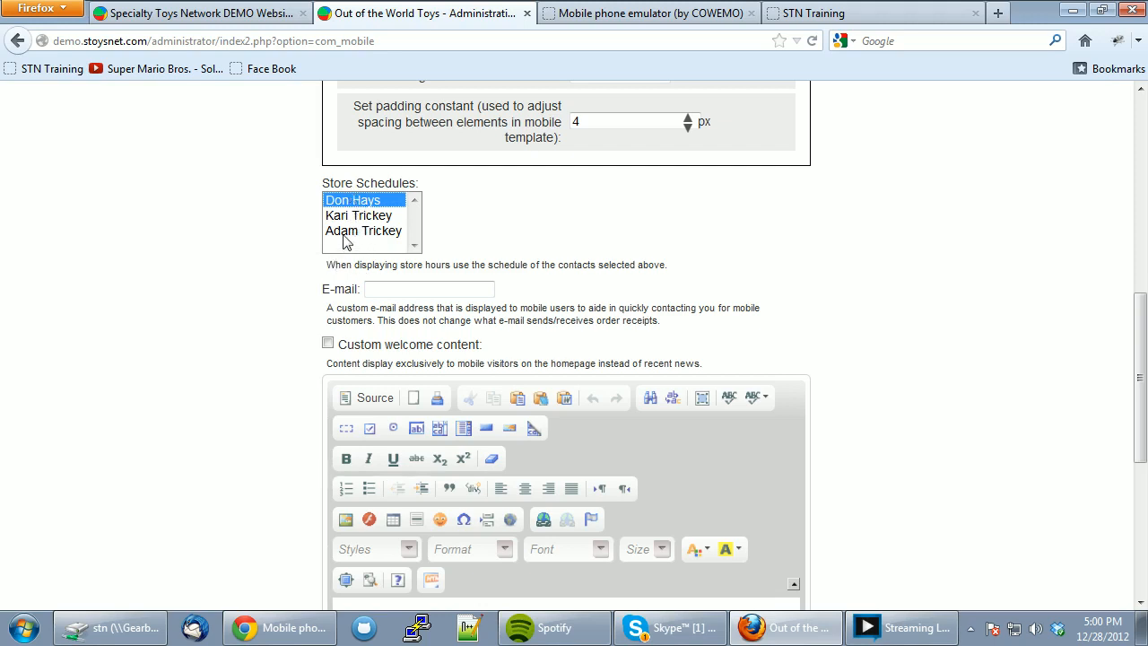
{"action": "scroll", "coordinate": [251, 305], "scroll_direction": "down", "scroll_amount": 3}
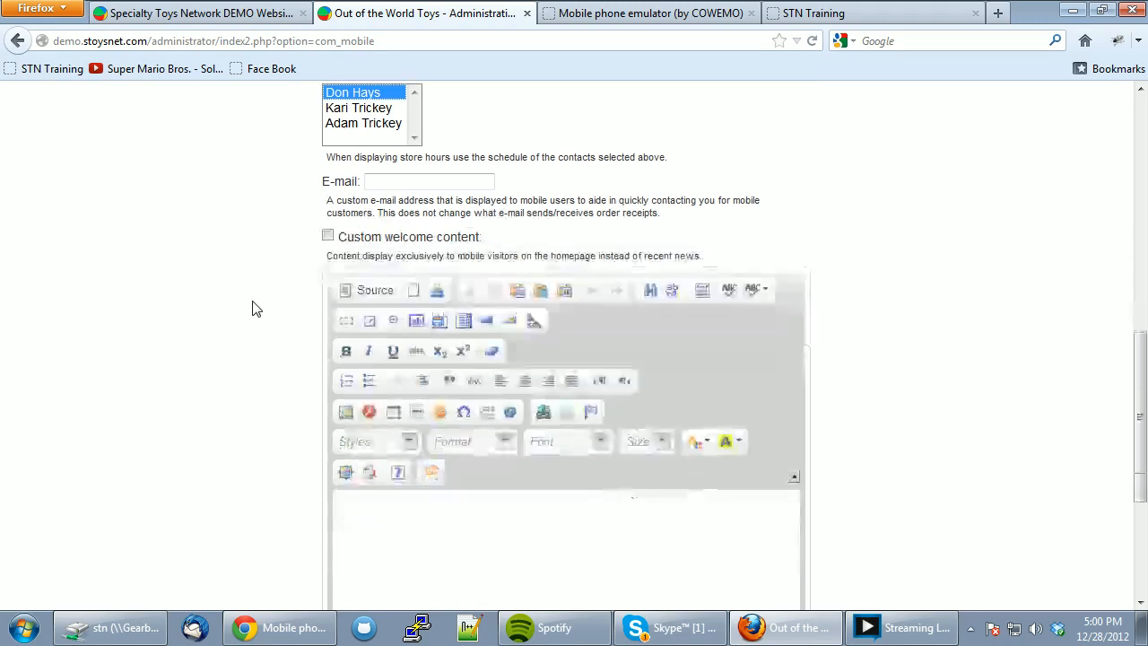
{"action": "left_click", "coordinate": [406, 182]}
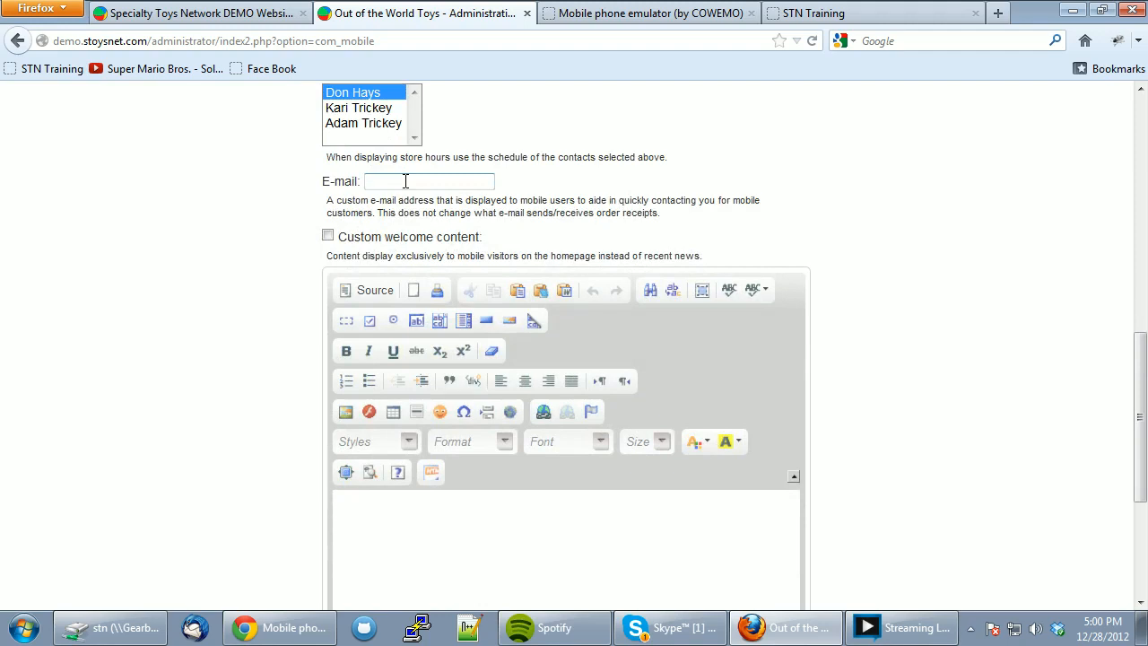
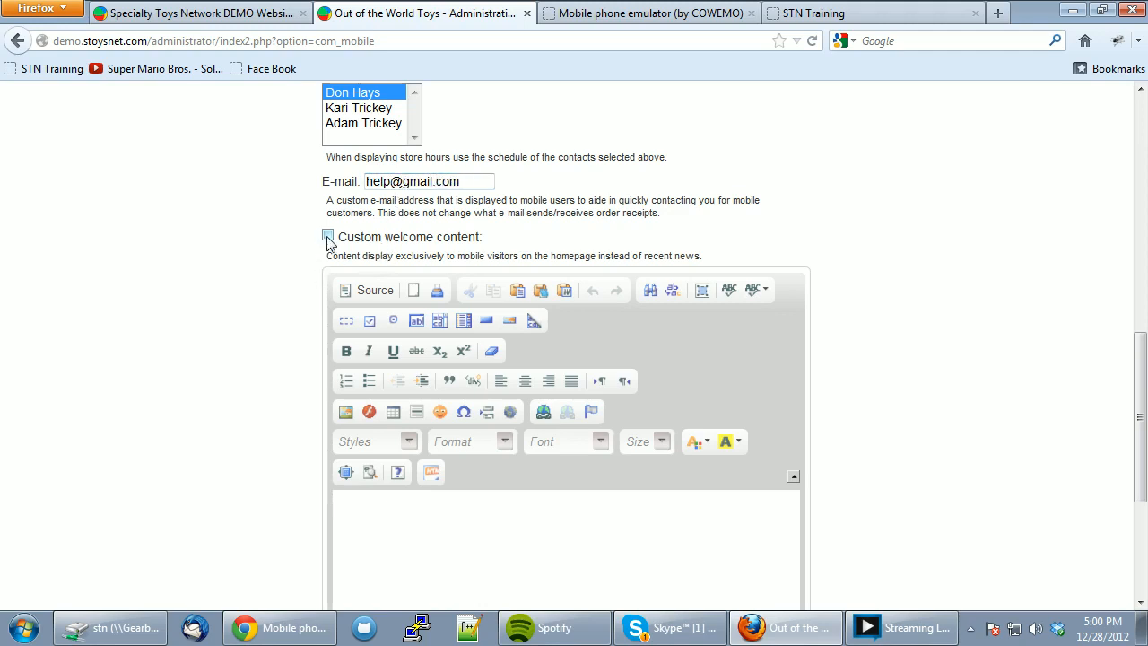
{"action": "scroll", "coordinate": [475, 242], "scroll_direction": "down", "scroll_amount": 2}
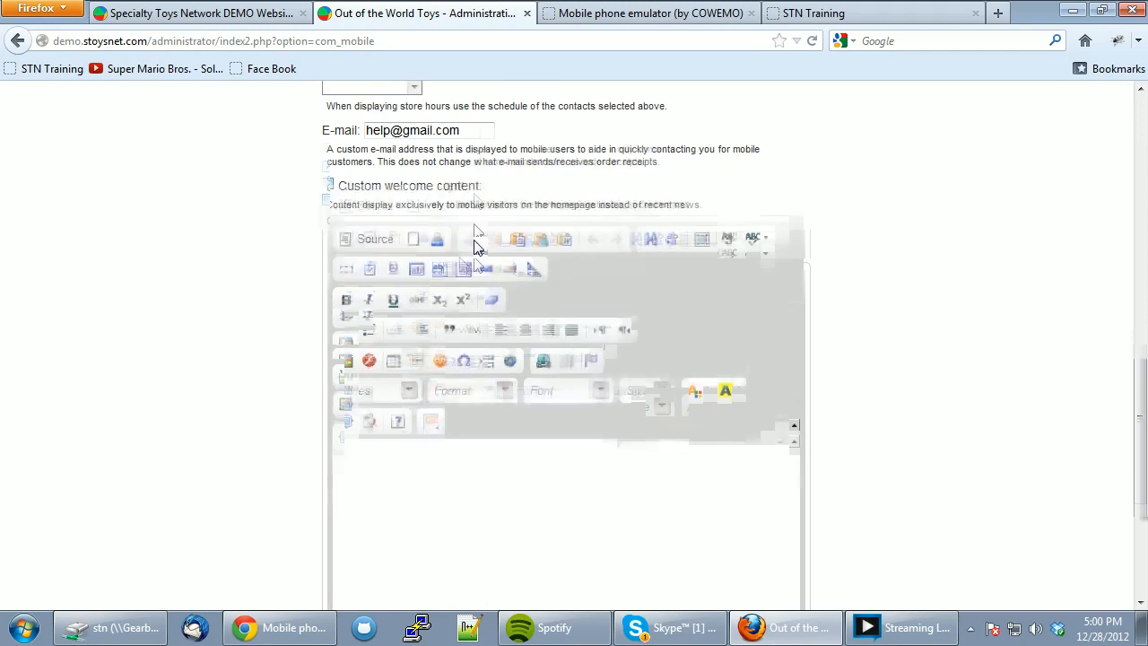
- Enable custom welcome content reading 'Hello and welcome to our mobile version of our site.' and save
{"action": "left_click", "coordinate": [327, 129]}
{"action": "left_click", "coordinate": [415, 412]}
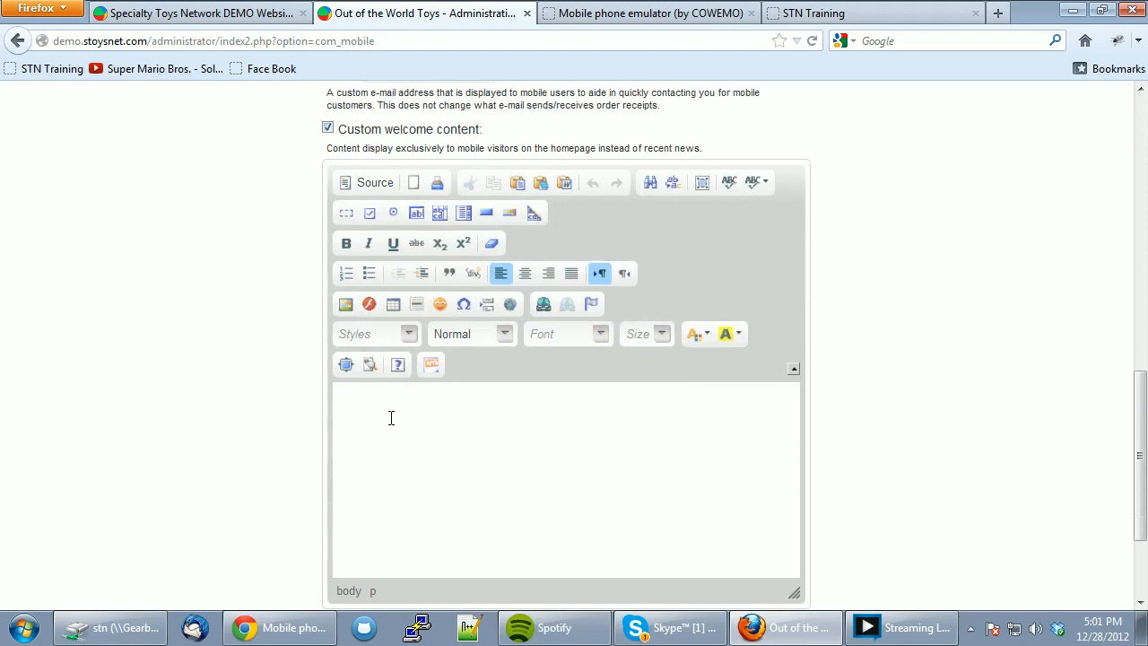
{"action": "type", "text": "Hello and welcom to ur mobile version of ouyr"}
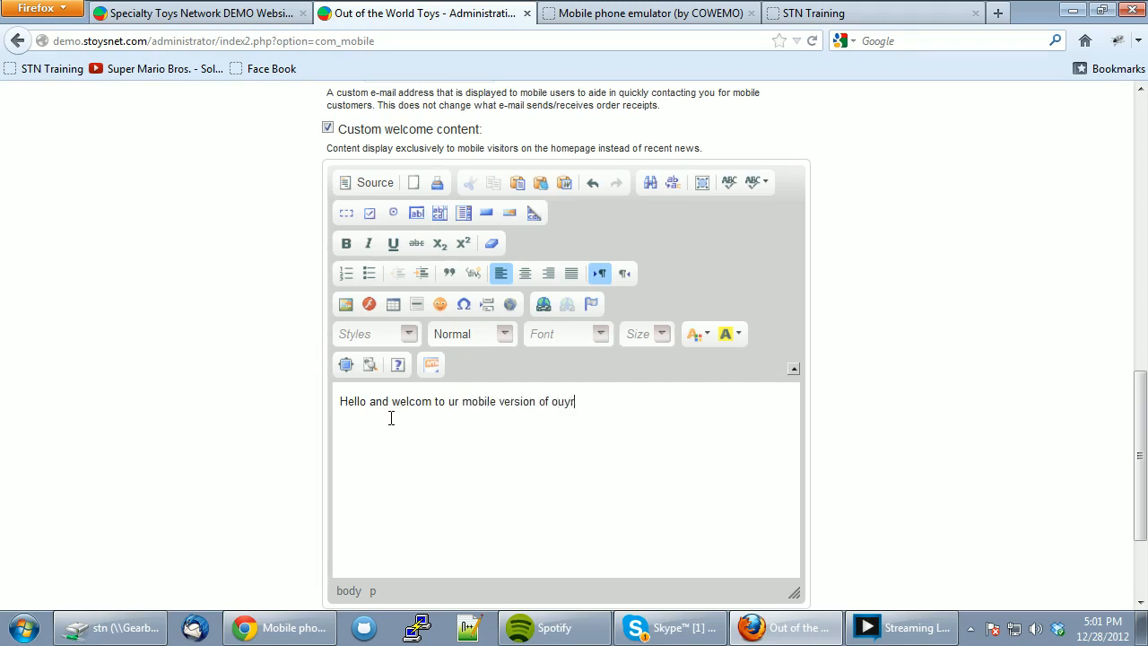
{"action": "key", "text": "BackSpace"}
{"action": "key", "text": "BackSpace"}
{"action": "key", "text": "BackSpace"}
{"action": "key", "text": "BackSpace"}
{"action": "type", "text": "ite"}
{"action": "type", "text": "o"}
{"action": "type", "text": "e"}
{"action": "left_click_drag", "start_coordinate": [618, 404], "coordinate": [438, 411]}
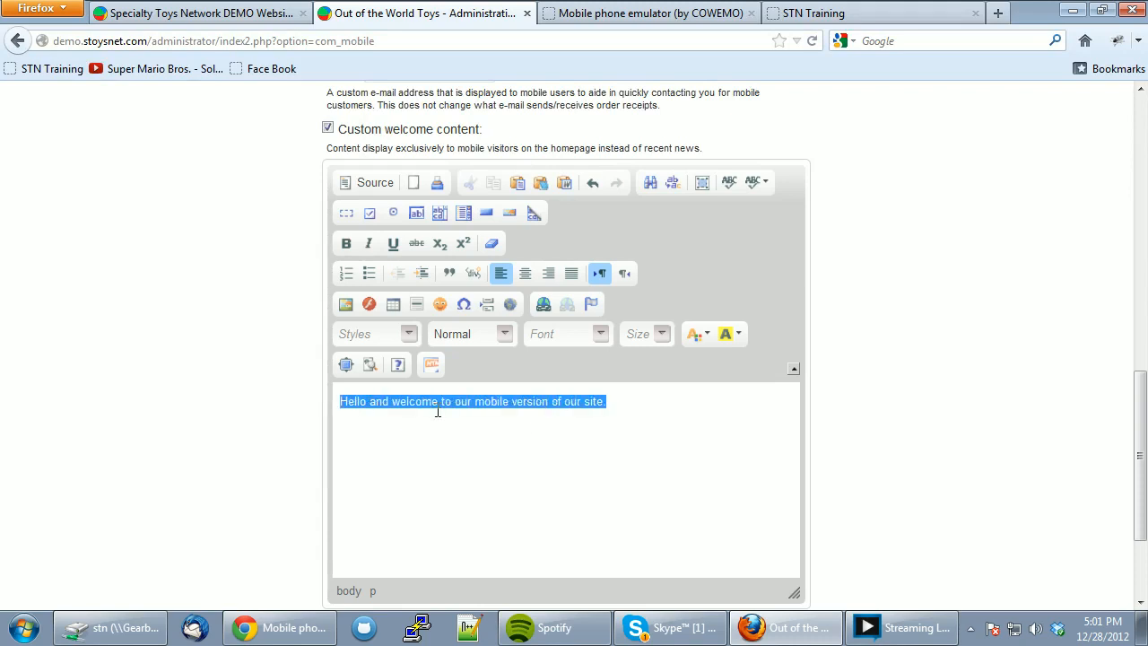
{"action": "left_click", "coordinate": [437, 411]}
{"action": "scroll", "coordinate": [641, 413], "scroll_direction": "down", "scroll_amount": 3}
{"action": "left_click", "coordinate": [567, 501]}
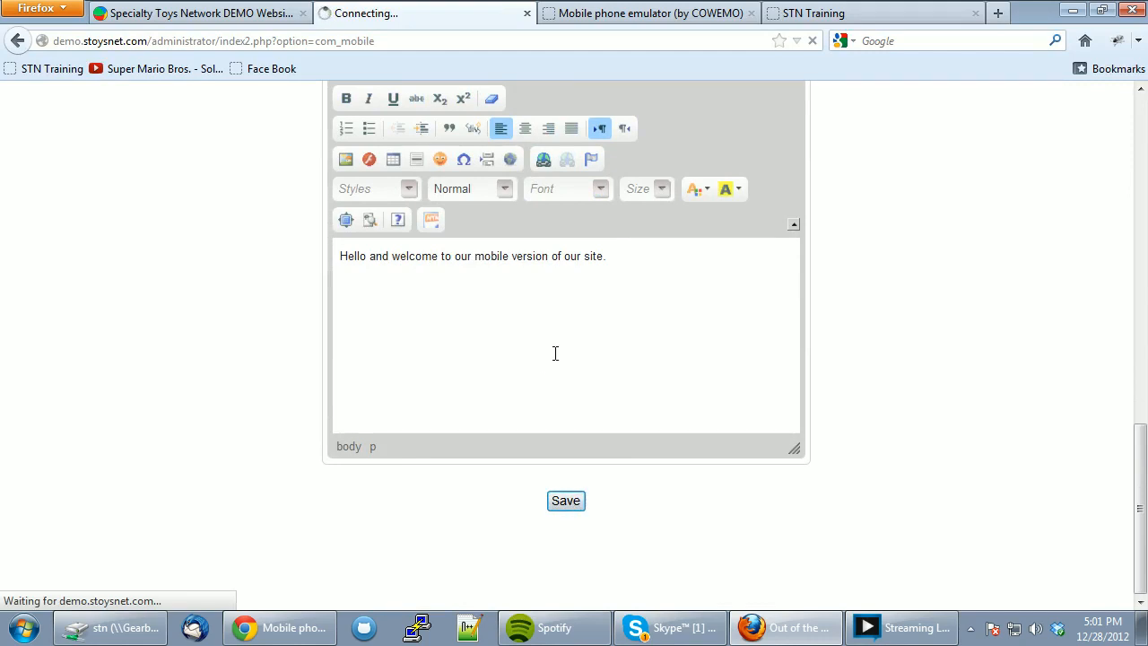
- Review the saved Mobile Configuration page, then switch to the phone emulator
{"action": "scroll", "coordinate": [989, 334], "scroll_direction": "up", "scroll_amount": 10}
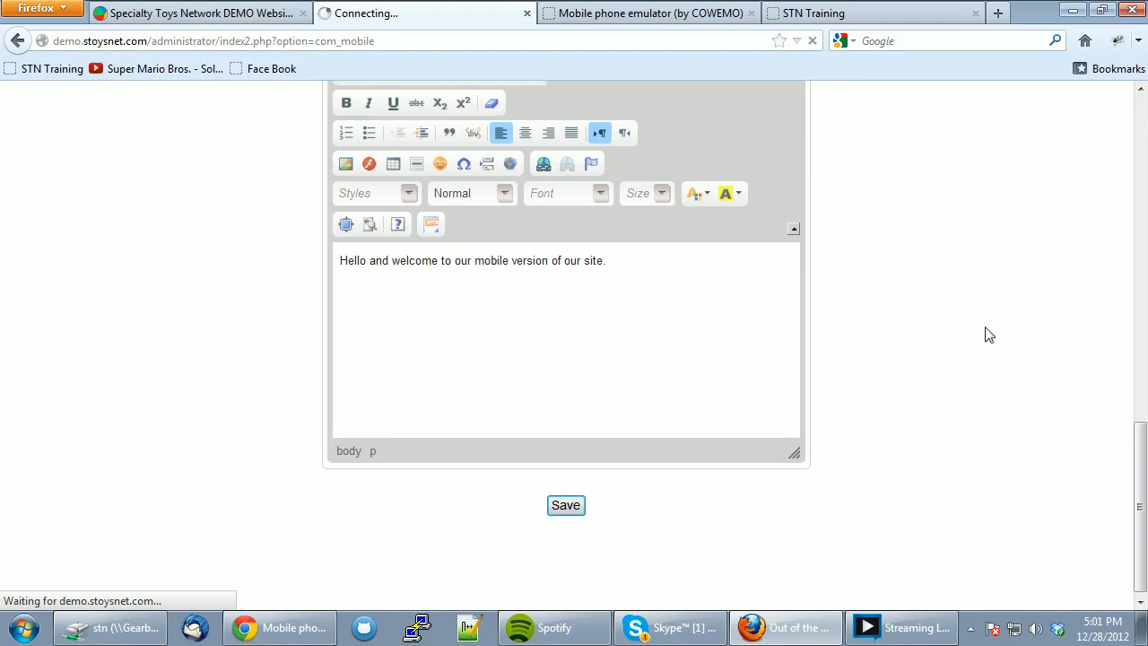
{"action": "scroll", "coordinate": [990, 335], "scroll_direction": "up", "scroll_amount": 8}
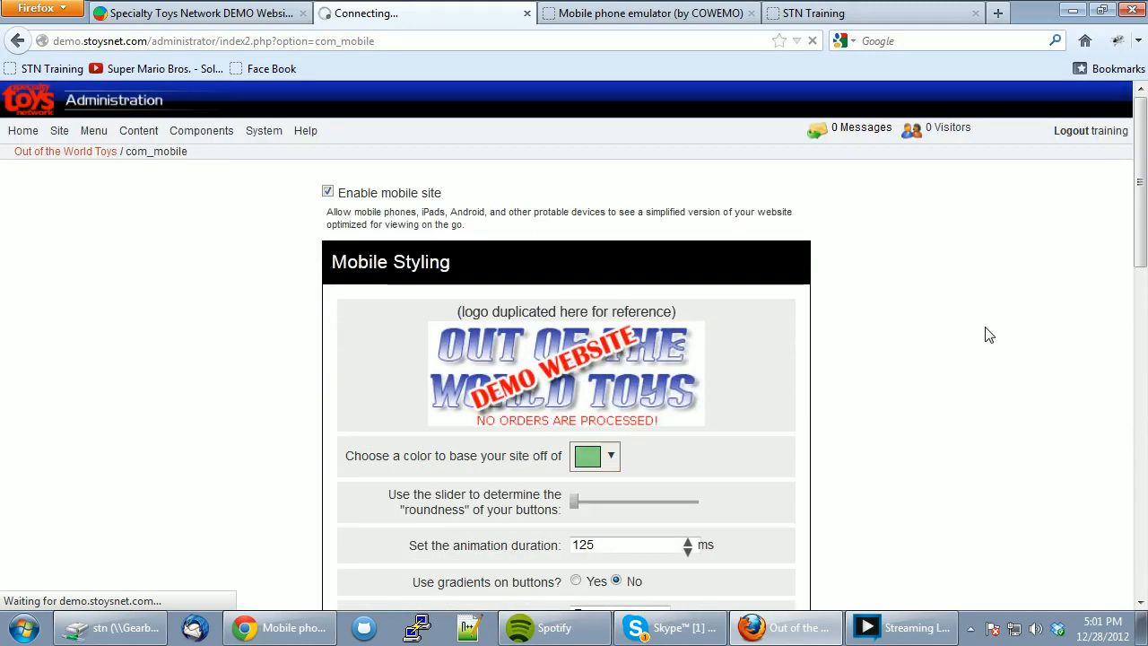
{"action": "scroll", "coordinate": [989, 335], "scroll_direction": "down", "scroll_amount": 18}
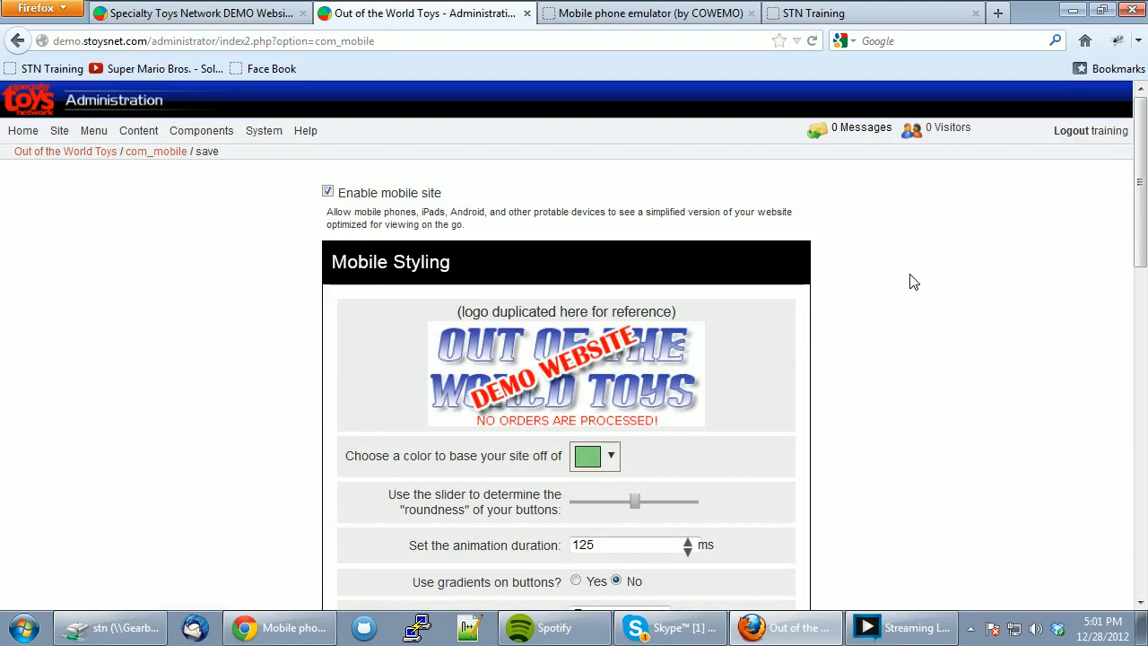
{"action": "scroll", "coordinate": [910, 276], "scroll_direction": "down", "scroll_amount": 10}
{"action": "scroll", "coordinate": [910, 278], "scroll_direction": "up", "scroll_amount": 8}
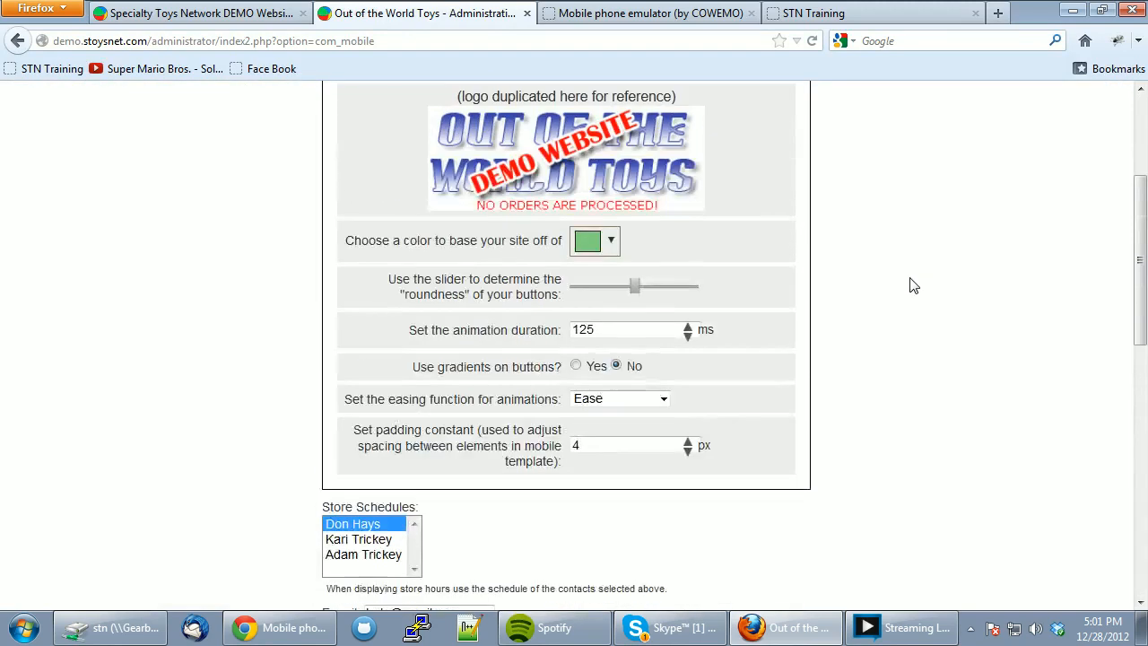
{"action": "scroll", "coordinate": [910, 285], "scroll_direction": "up", "scroll_amount": 3}
{"action": "left_click", "coordinate": [589, 13]}
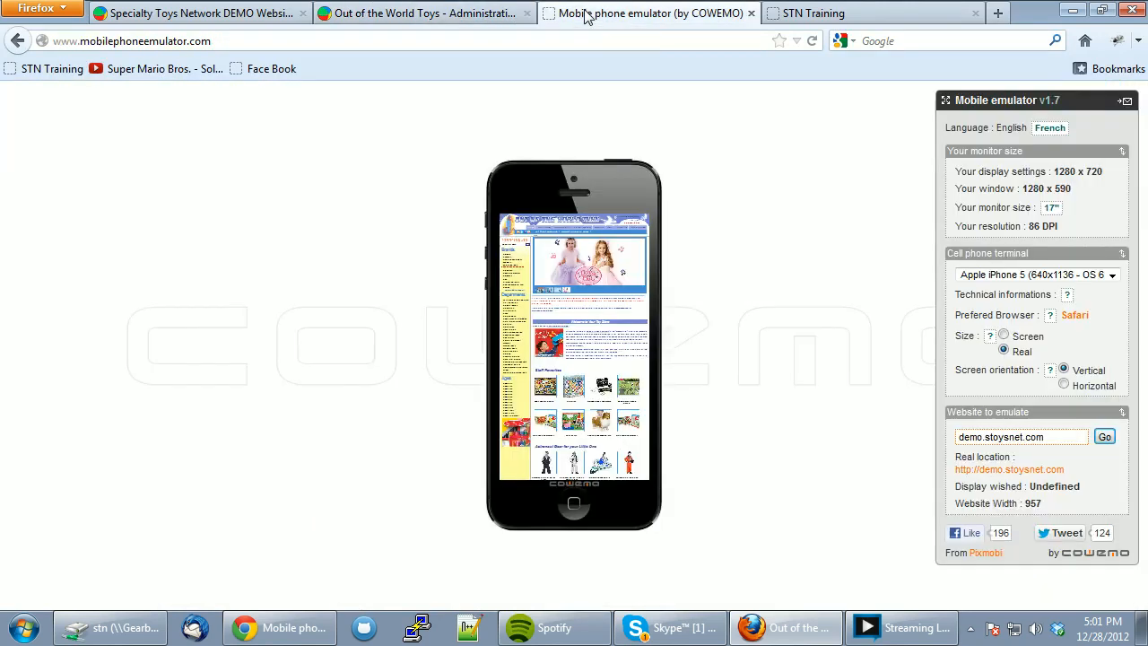
- Load demo.stoysnet.com in the emulator and check the welcome message on the green mobile site
{"action": "left_click", "coordinate": [1109, 438]}
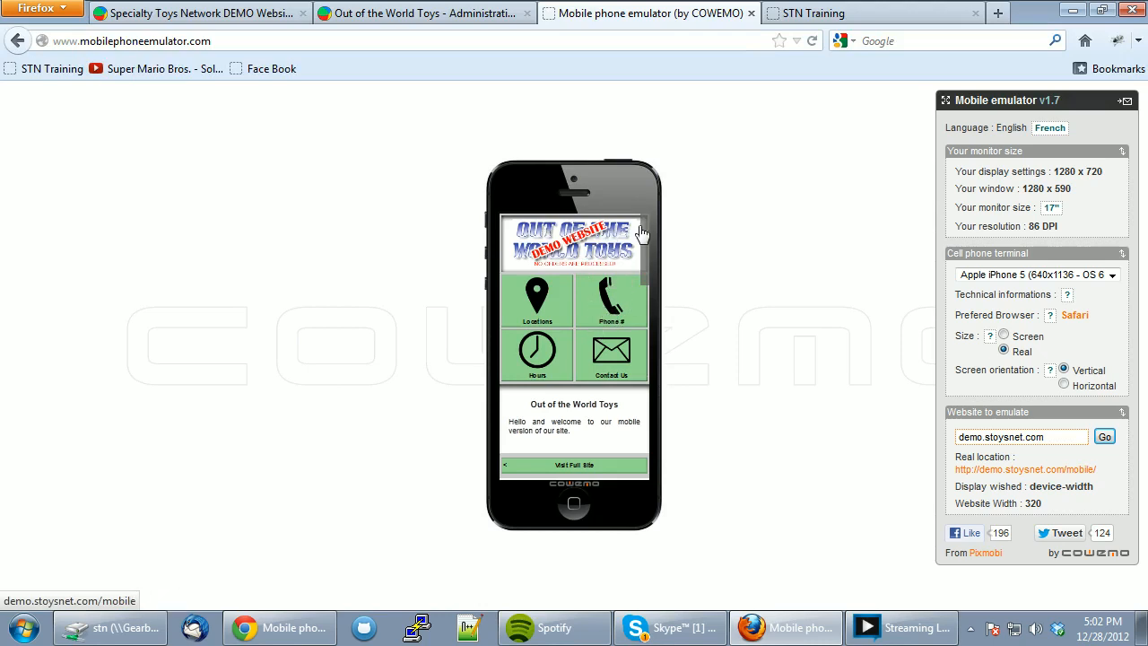
{"action": "mouse_move", "coordinate": [647, 239]}
{"action": "left_mouse_down"}
{"action": "mouse_move", "coordinate": [646, 314]}
{"action": "mouse_move", "coordinate": [648, 252]}
{"action": "left_mouse_up"}
{"action": "left_click_drag", "start_coordinate": [510, 400], "coordinate": [581, 409]}
{"action": "left_click", "coordinate": [579, 406]}
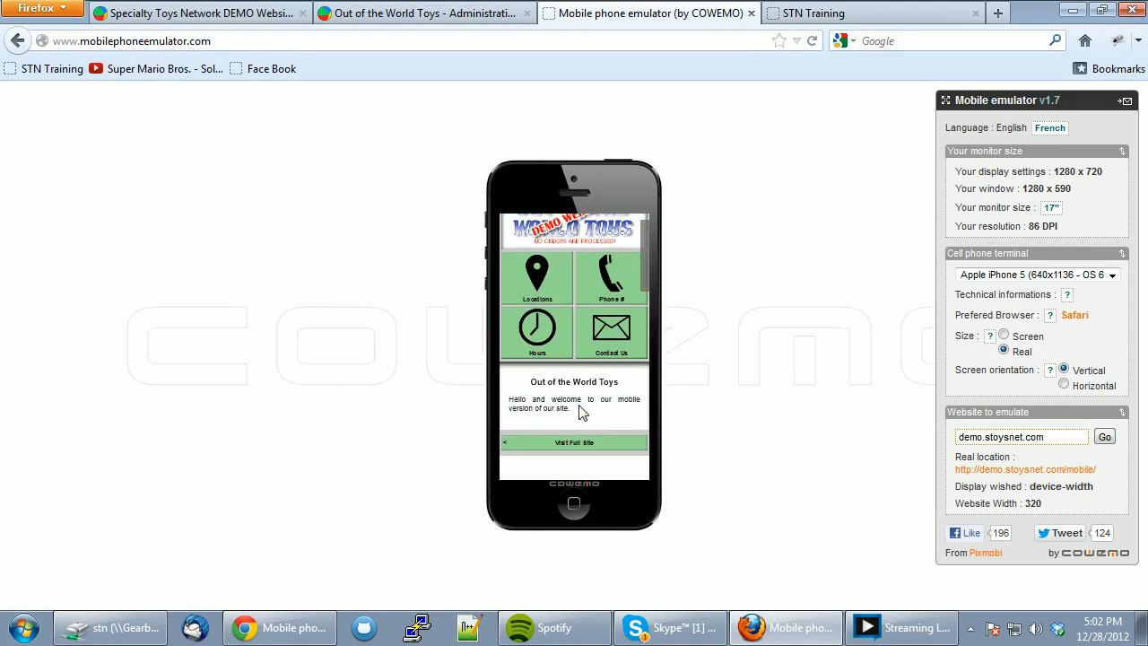
{"action": "scroll", "coordinate": [646, 335], "scroll_direction": "up", "scroll_amount": 1}
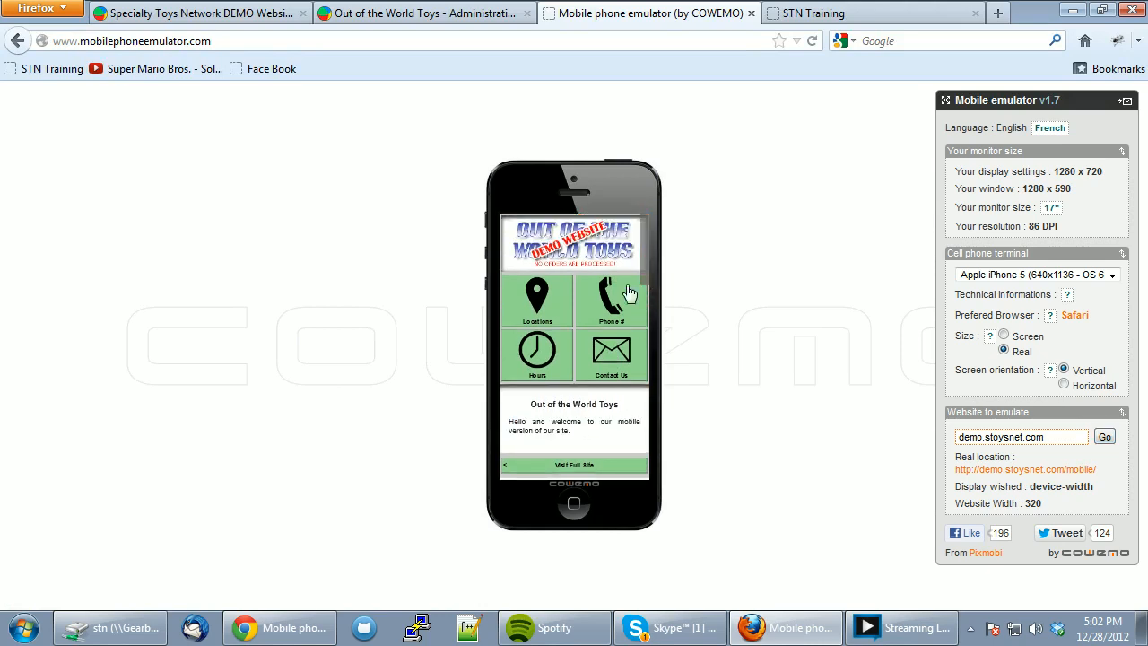
- View the store Locations list and Phone # numbers on the emulated phone
{"action": "left_click", "coordinate": [538, 300]}
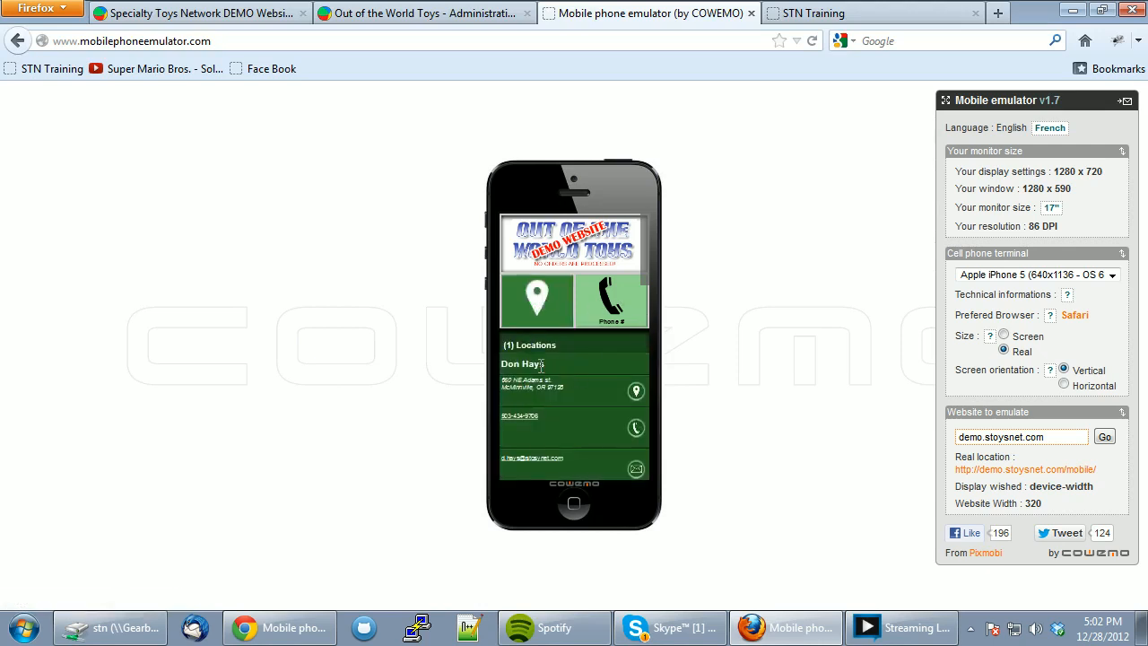
{"action": "scroll", "coordinate": [642, 311], "scroll_direction": "down", "scroll_amount": 2}
{"action": "left_click_drag", "start_coordinate": [643, 310], "coordinate": [638, 254]}
{"action": "left_click", "coordinate": [615, 303]}
{"action": "scroll", "coordinate": [628, 367], "scroll_direction": "down", "scroll_amount": 3}
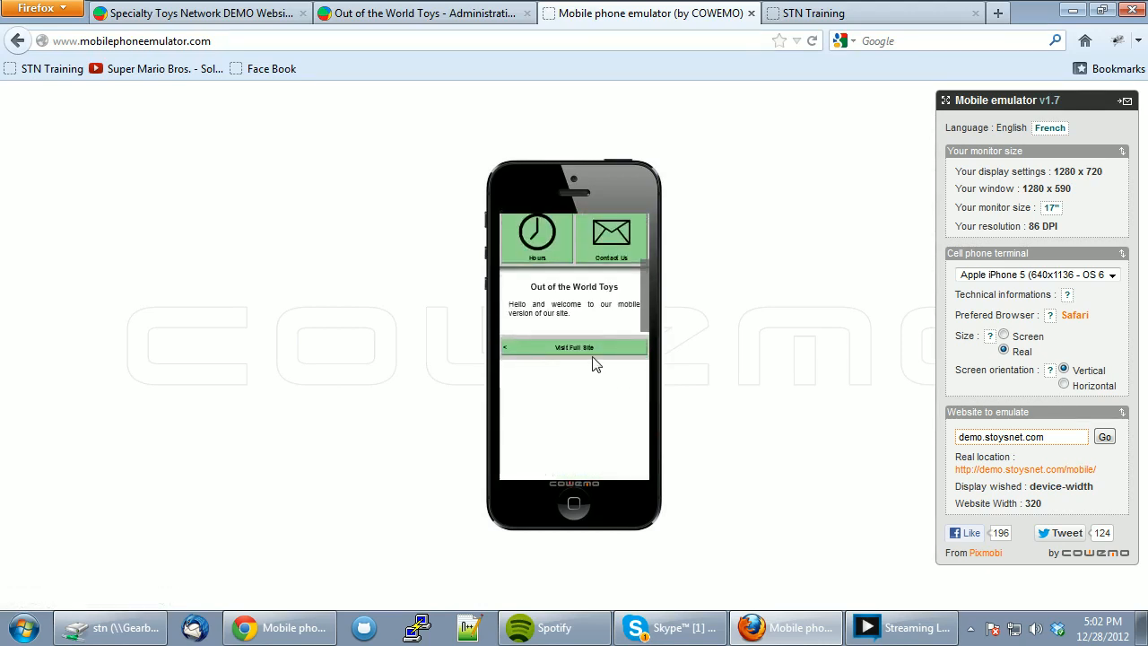
{"action": "scroll", "coordinate": [653, 321], "scroll_direction": "up", "scroll_amount": 2}
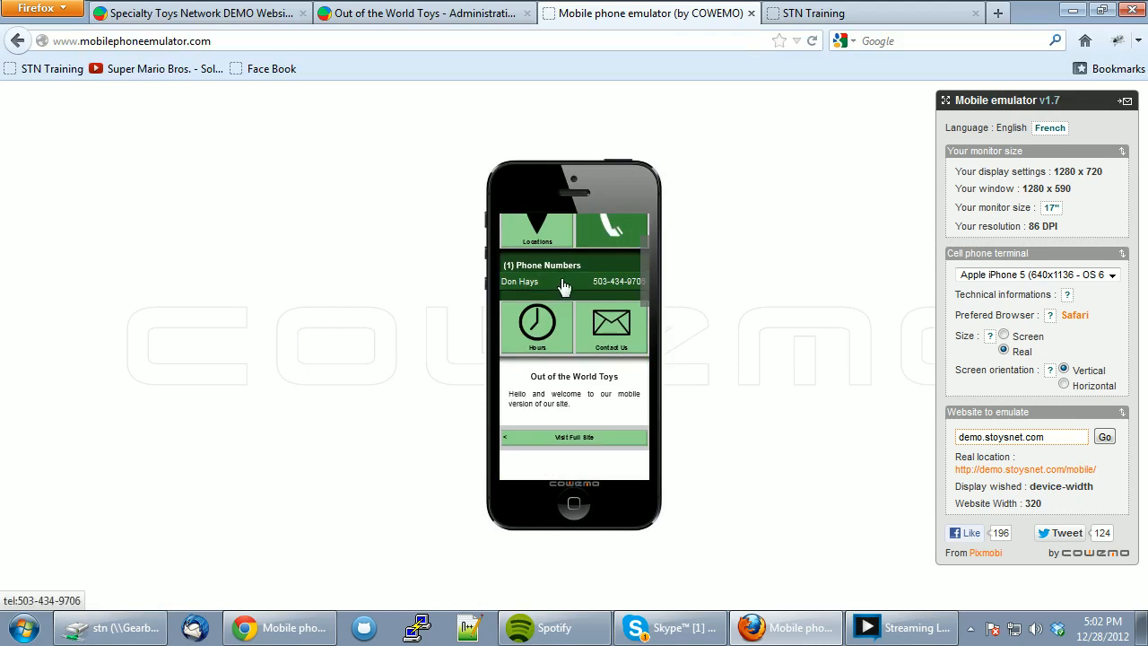
{"action": "scroll", "coordinate": [643, 297], "scroll_direction": "up", "scroll_amount": 2}
{"action": "scroll", "coordinate": [648, 296], "scroll_direction": "down", "scroll_amount": 2}
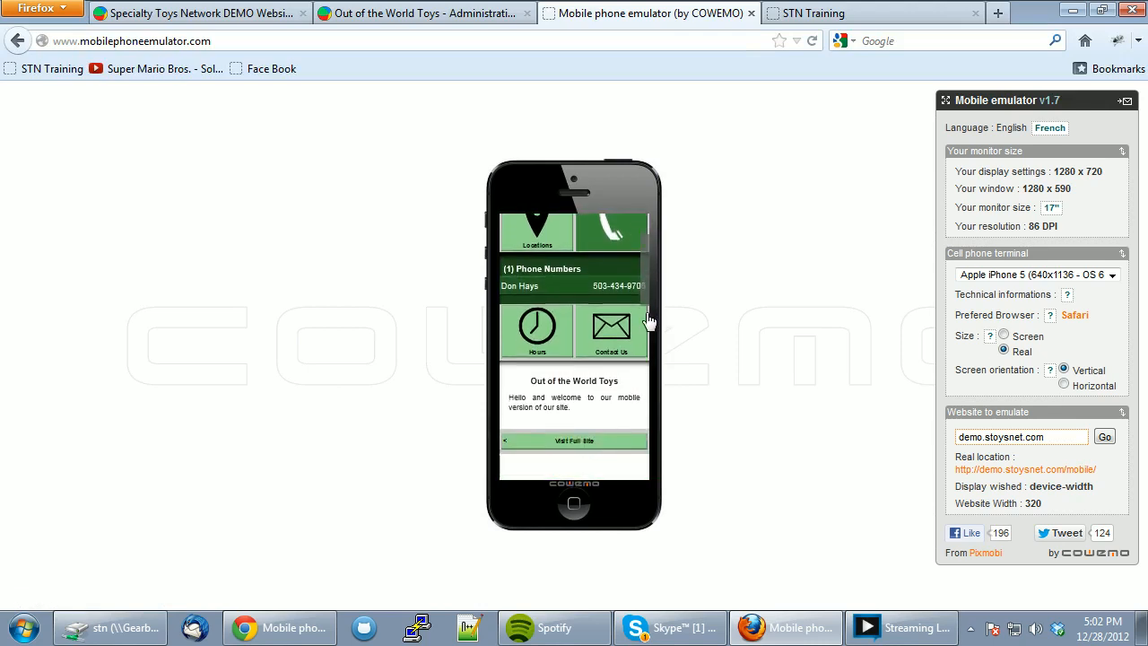
- Check the Contact Us e-mail and the all-Closed Hours table, then return to Administration
{"action": "left_click", "coordinate": [615, 325]}
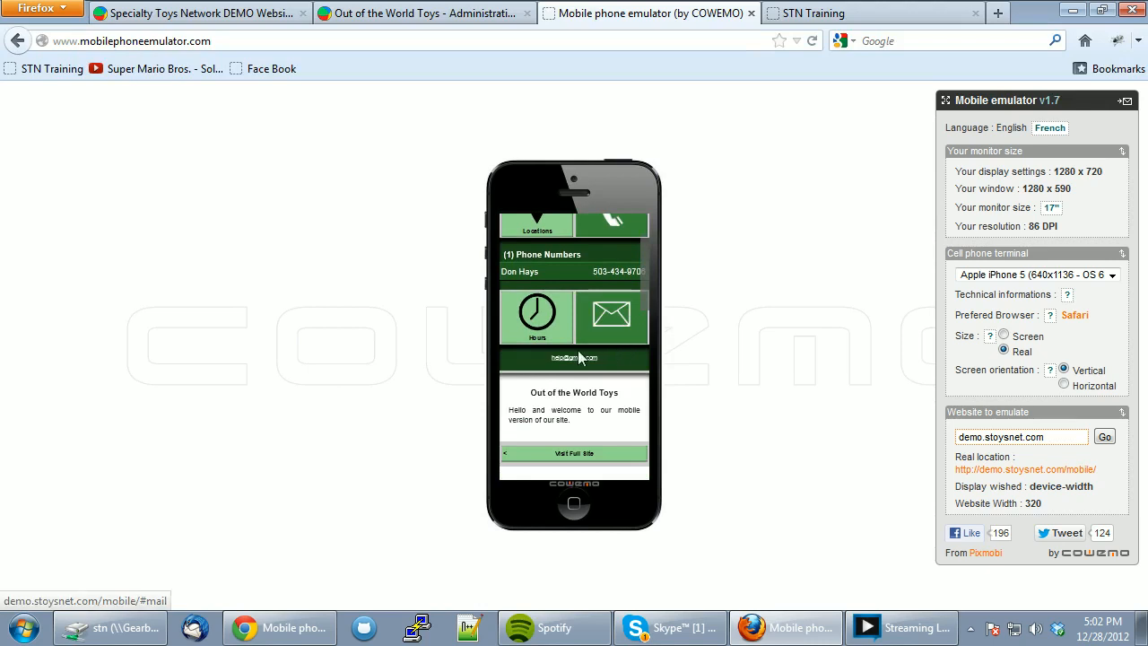
{"action": "left_click", "coordinate": [542, 316]}
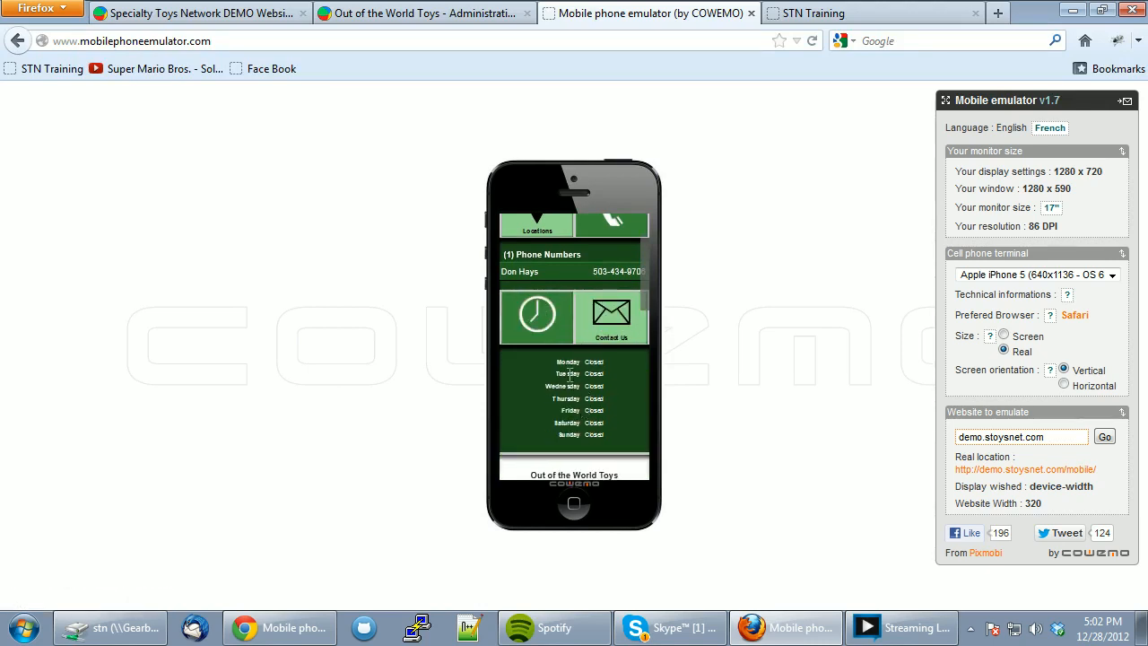
{"action": "scroll", "coordinate": [569, 381], "scroll_direction": "down", "scroll_amount": 1}
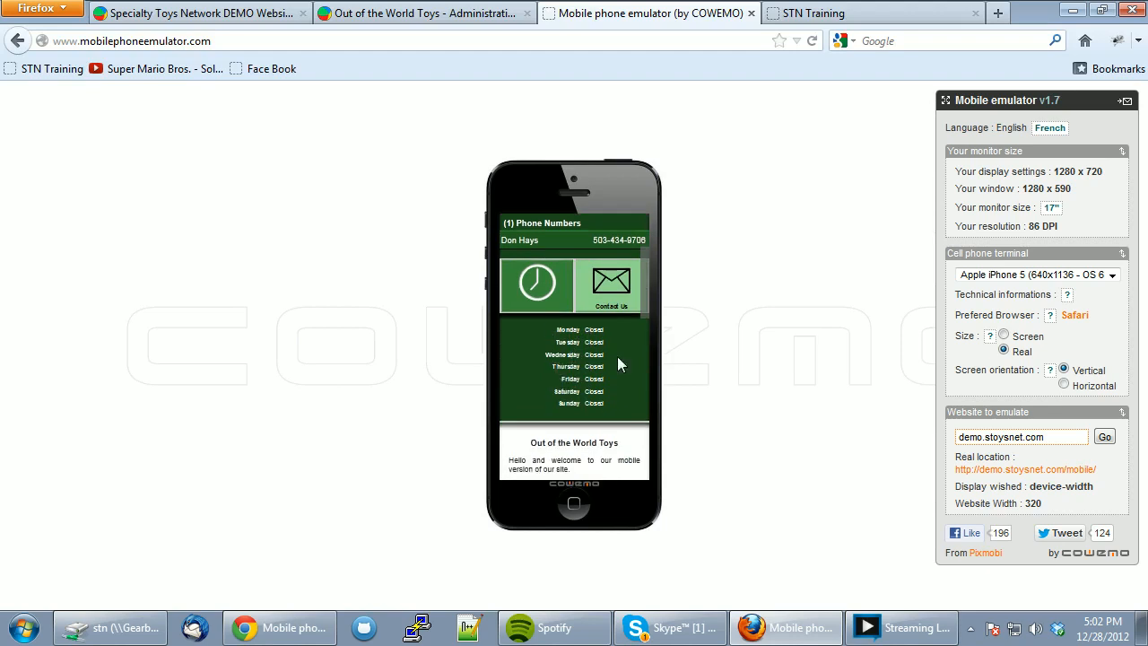
{"action": "scroll", "coordinate": [628, 332], "scroll_direction": "up", "scroll_amount": 2}
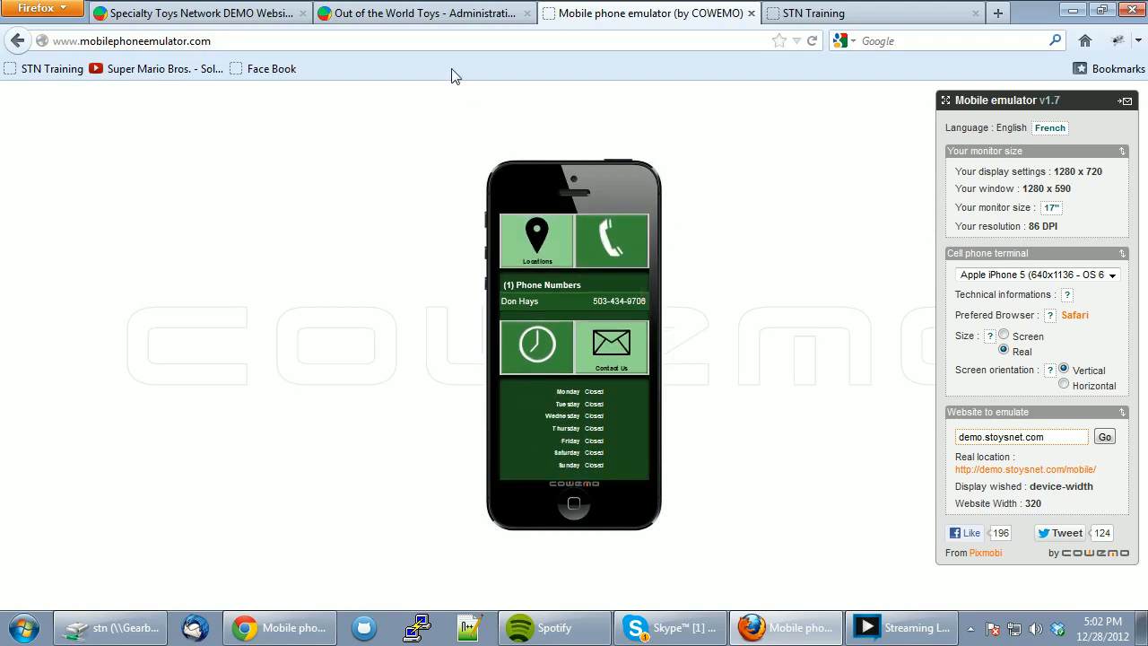
{"action": "left_click", "coordinate": [401, 18]}
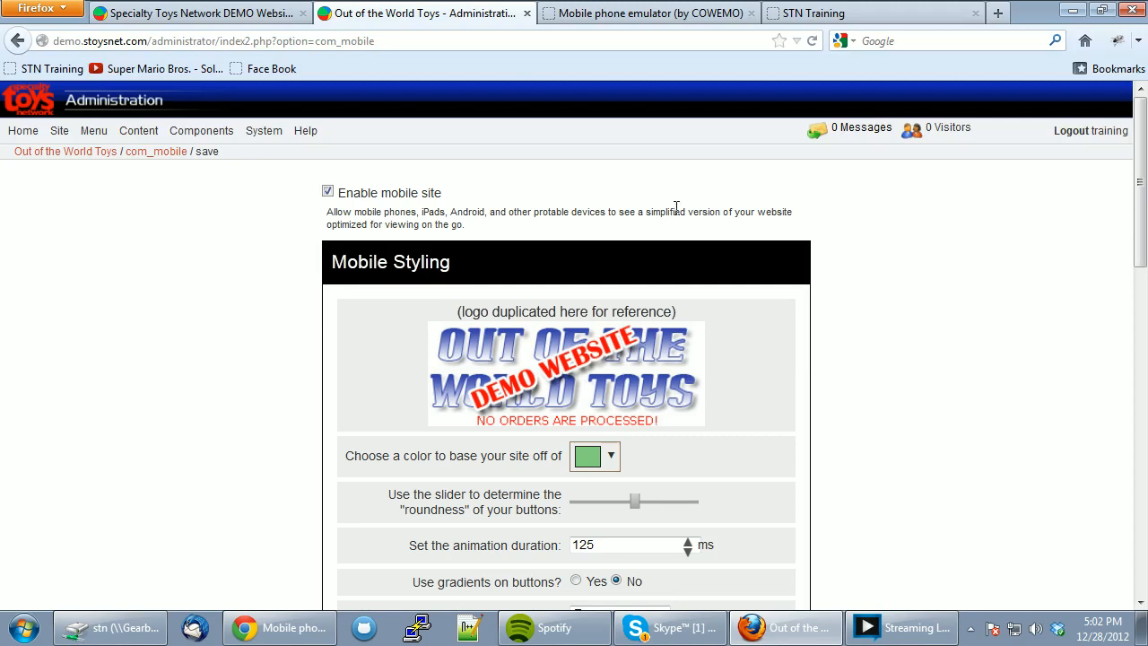
- Go to Components > Contacts > Manage Contacts and start a new contact
{"action": "mouse_move", "coordinate": [208, 139]}
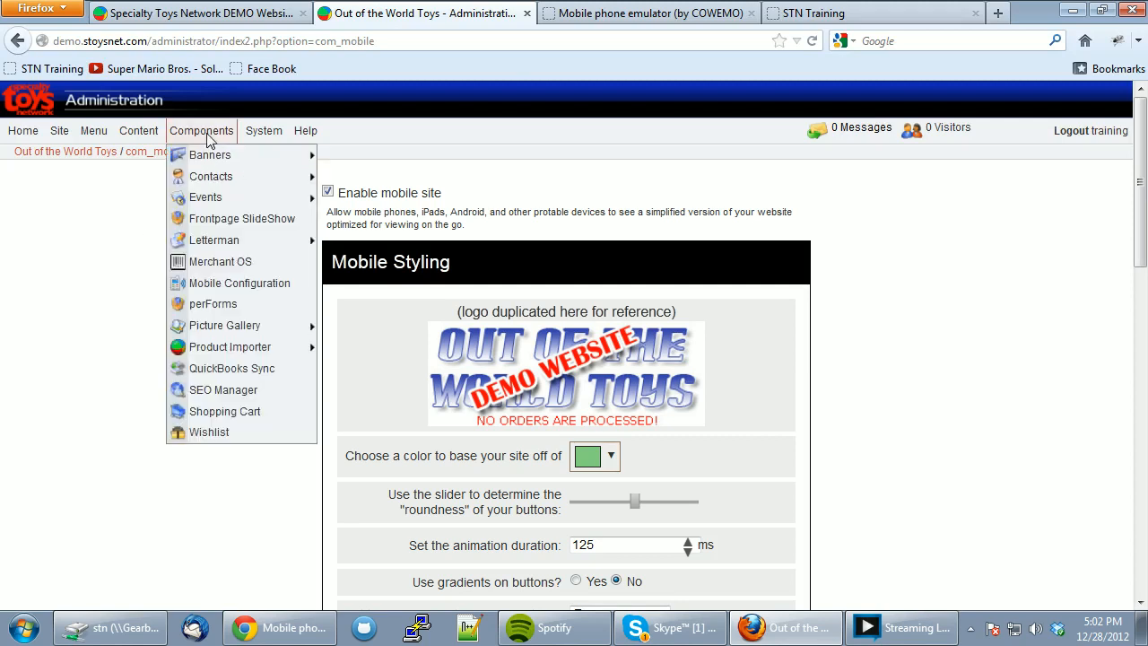
{"action": "mouse_move", "coordinate": [209, 182]}
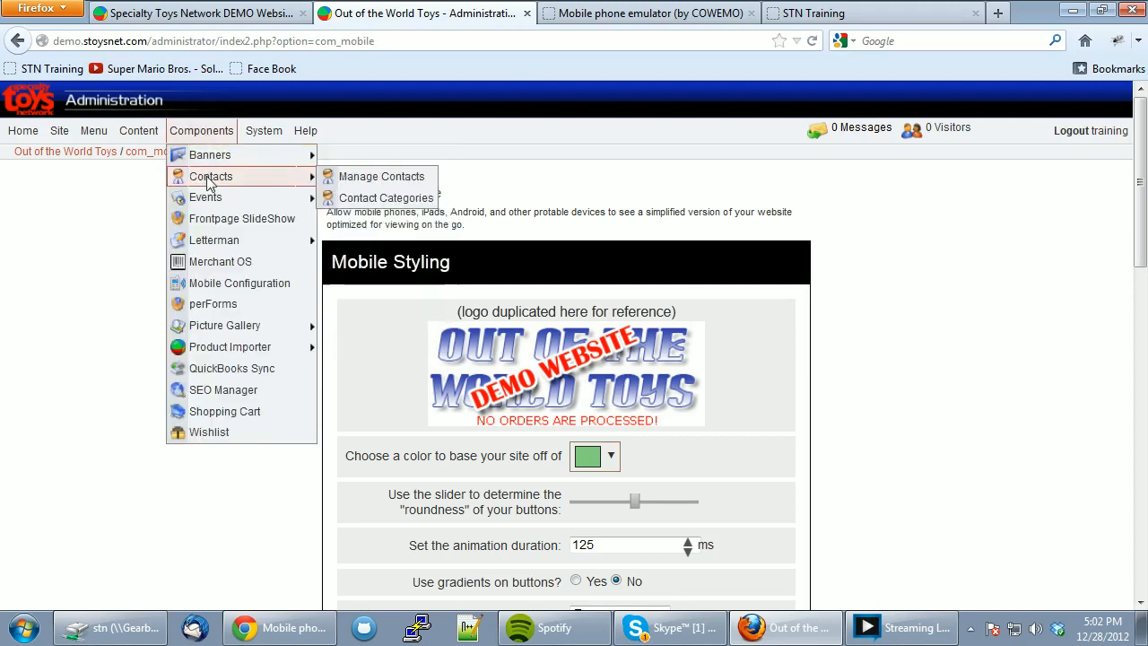
{"action": "left_click", "coordinate": [369, 183]}
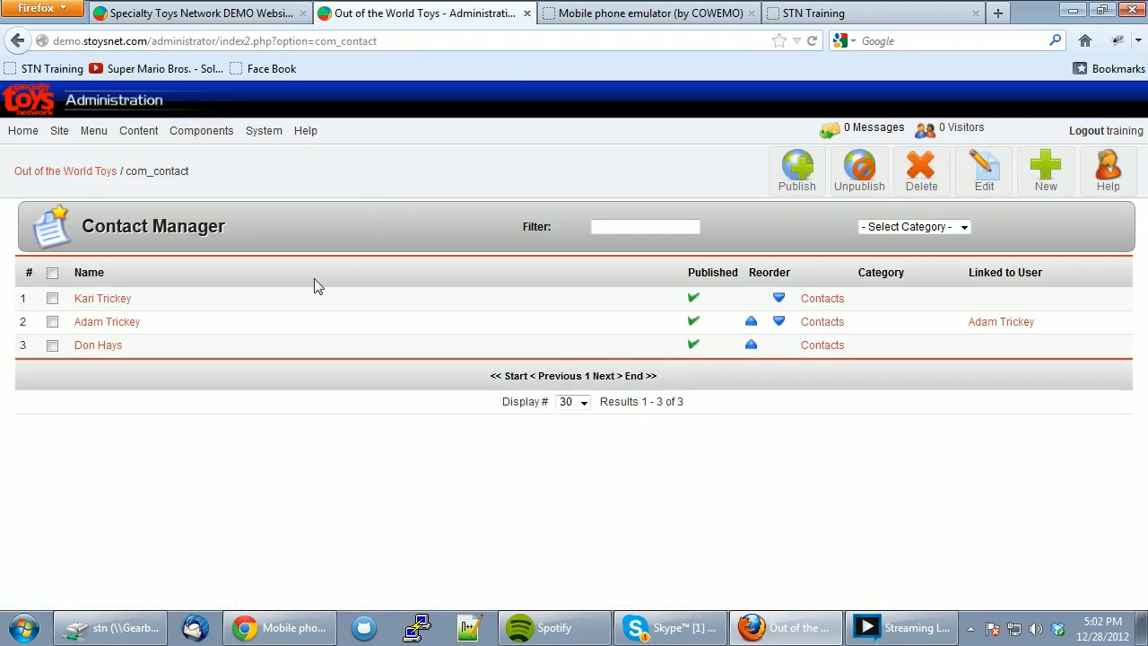
{"action": "left_click", "coordinate": [1043, 175]}
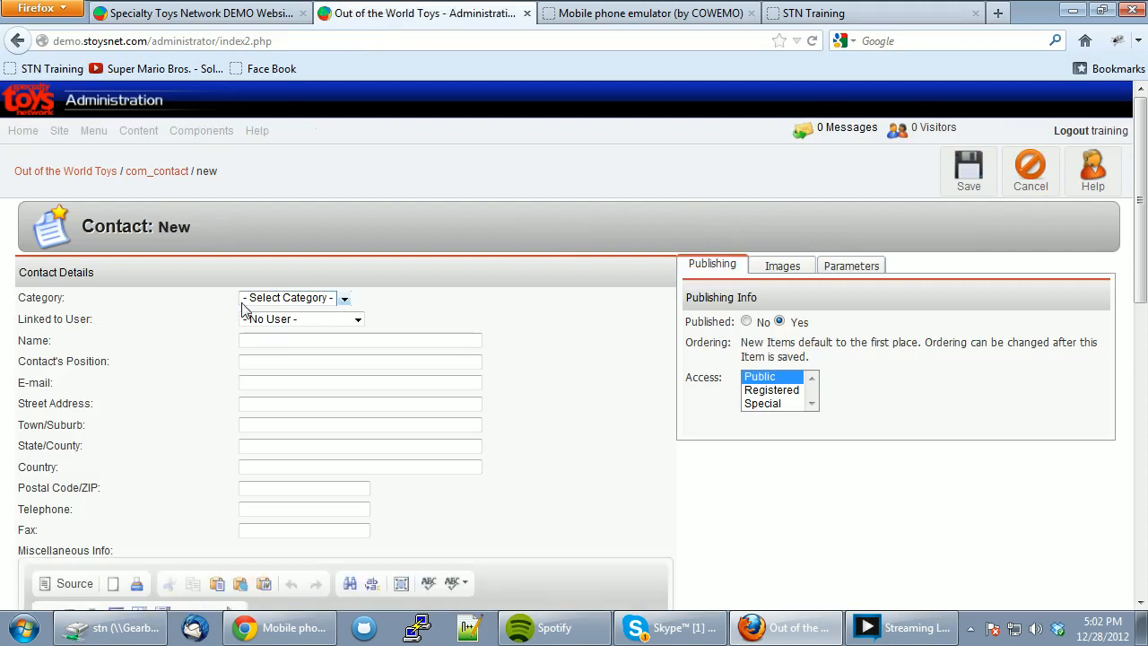
- Name the contact 'Lancaster Mall Store', trimming off the typed 'Out Of The World Toys' prefix
{"action": "left_click", "coordinate": [250, 338]}
{"action": "type", "text": "Out "}
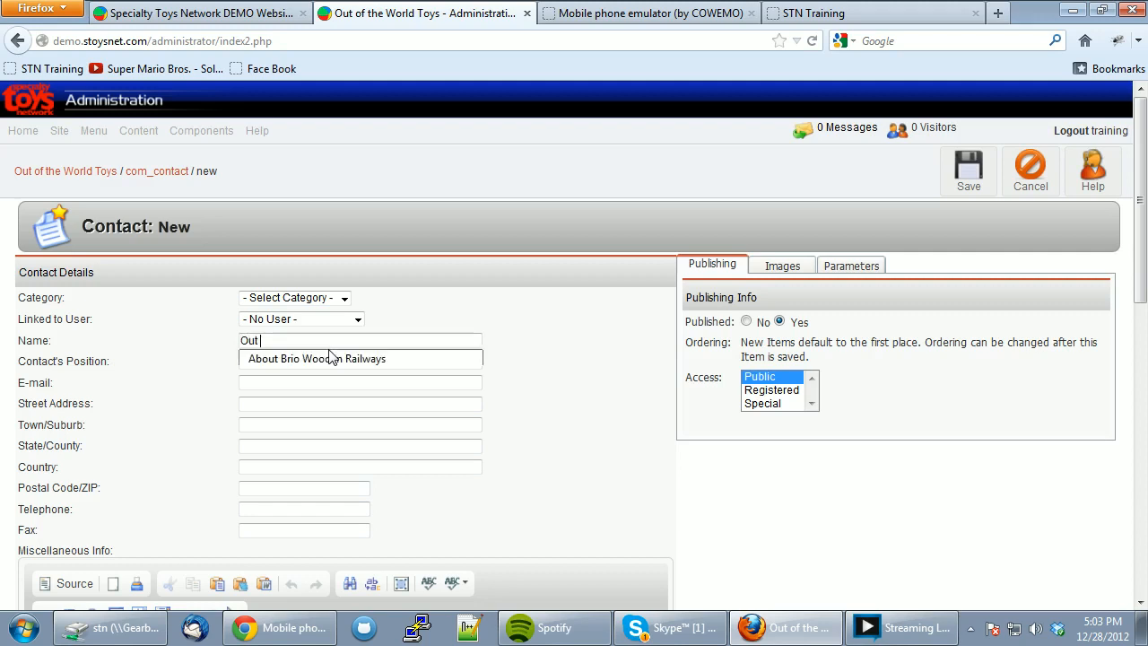
{"action": "type", "text": "Of The World"}
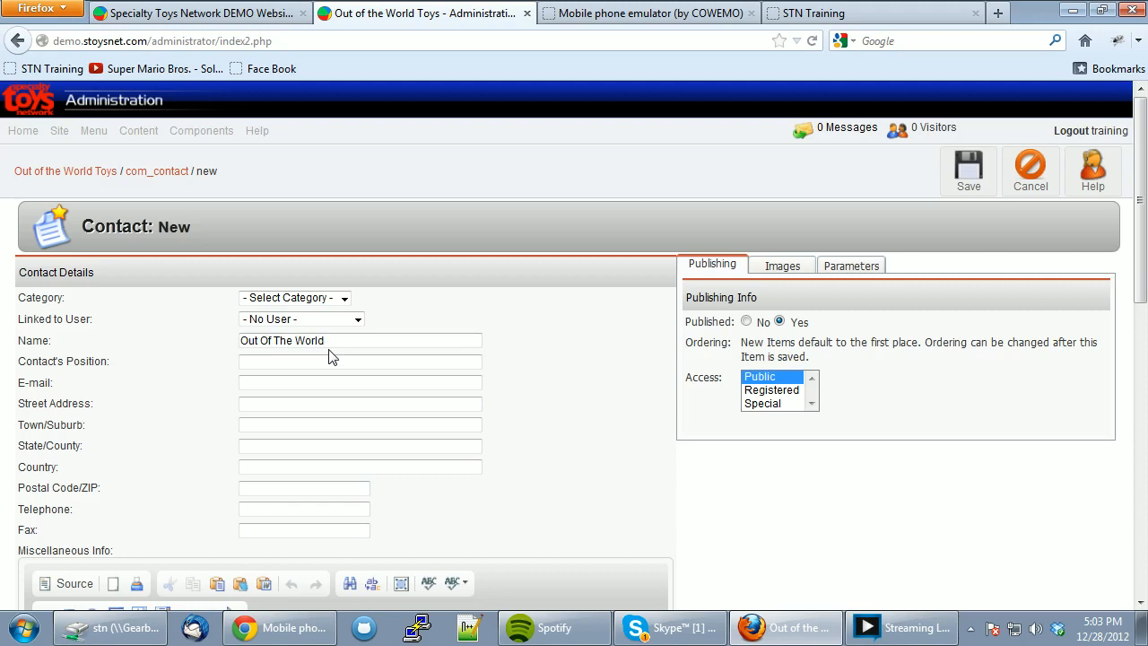
{"action": "type", "text": " Toys - Lancaster Mall"}
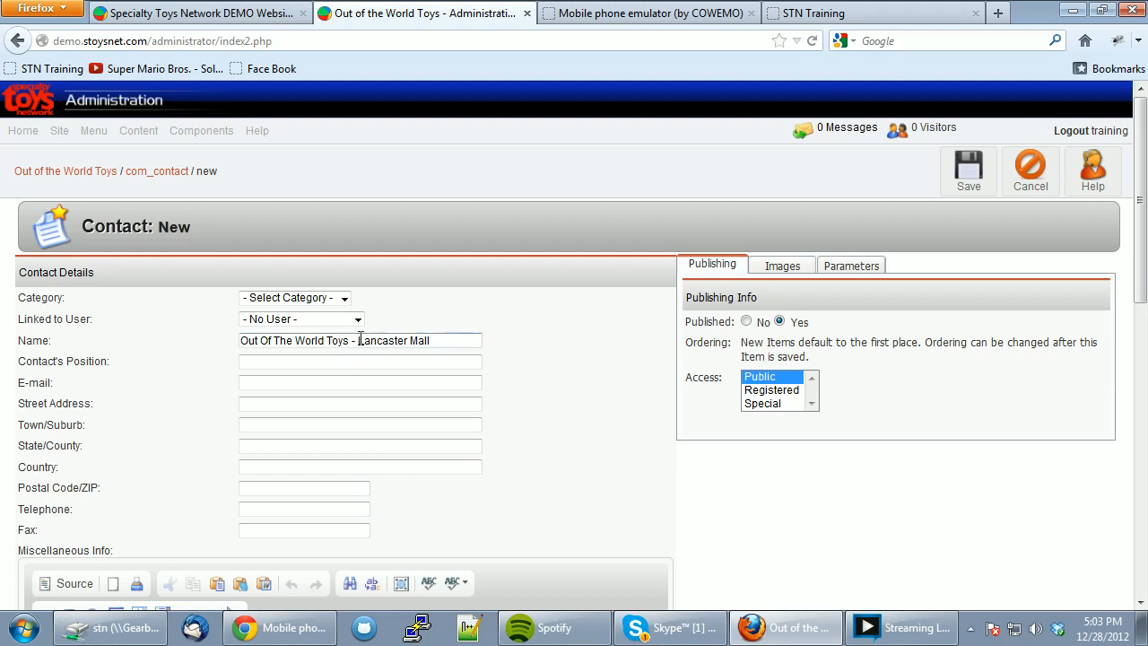
{"action": "left_click_drag", "start_coordinate": [358, 344], "coordinate": [87, 326]}
{"action": "key", "text": "BackSpace"}
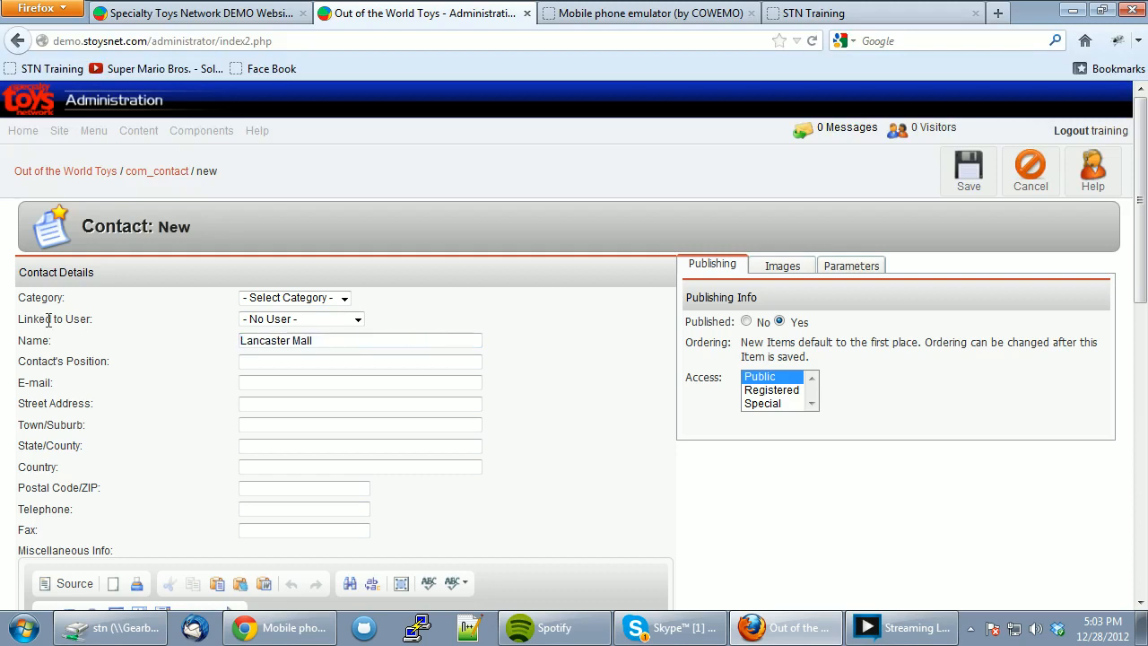
{"action": "left_click", "coordinate": [343, 341]}
{"action": "type", "text": "Location"}
{"action": "key", "text": "Tab"}
{"action": "left_click", "coordinate": [327, 341]}
{"action": "double_click", "coordinate": [334, 342]}
{"action": "type", "text": "Store"}
- Enter the store's e-mail address and delete a stray letter from it
{"action": "left_click", "coordinate": [326, 362]}
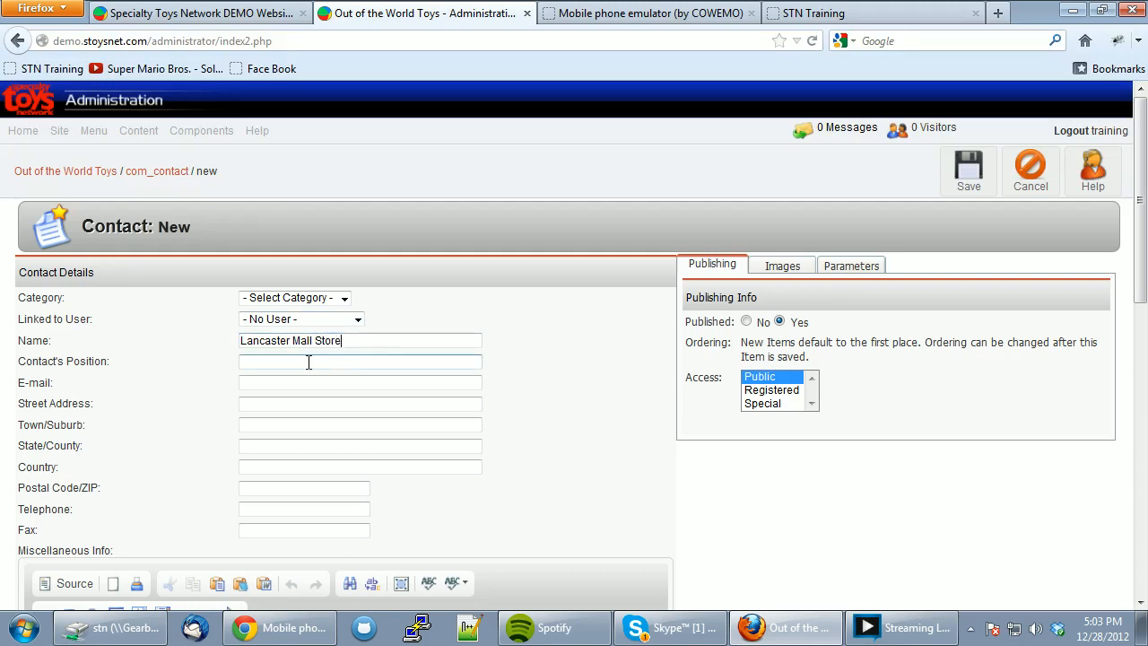
{"action": "left_click", "coordinate": [260, 384]}
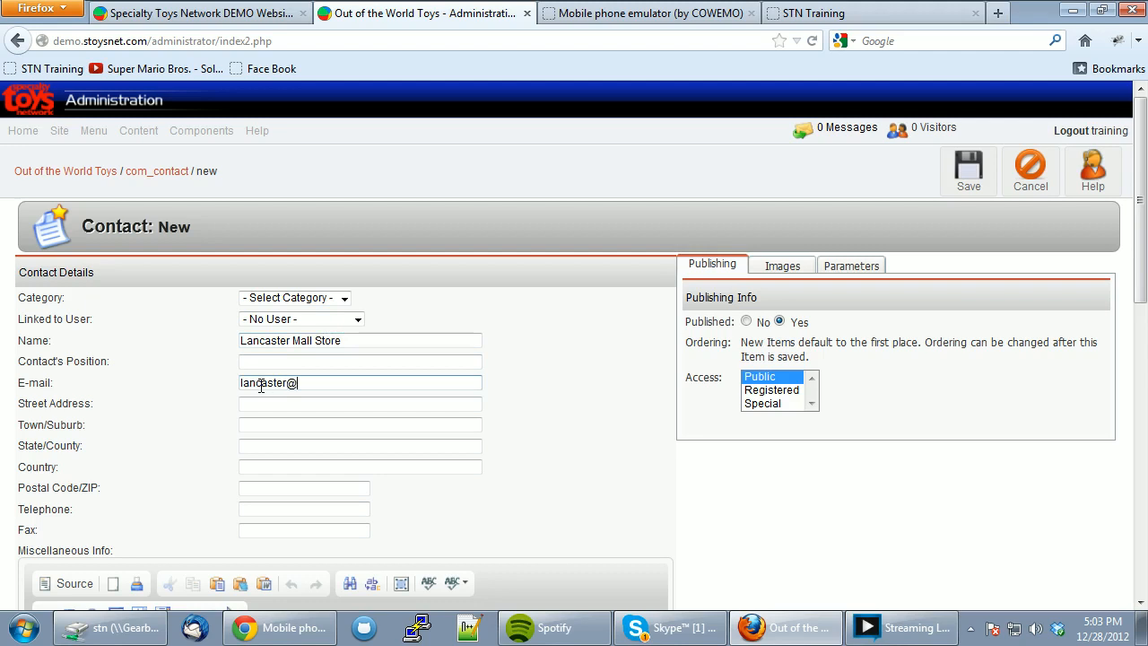
{"action": "left_click", "coordinate": [331, 385]}
{"action": "key", "text": "BackSpace"}
- Enter the store's street address and town
{"action": "scroll", "coordinate": [309, 404], "scroll_direction": "down", "scroll_amount": 2}
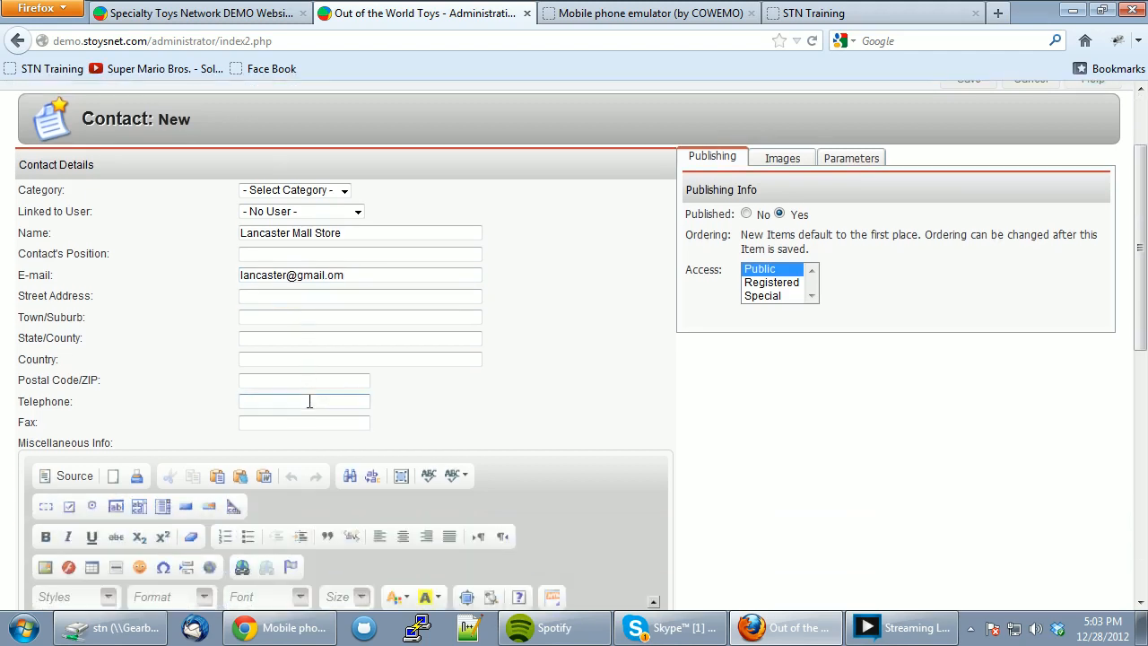
{"action": "left_click", "coordinate": [276, 319]}
{"action": "type", "text": "Mc"}
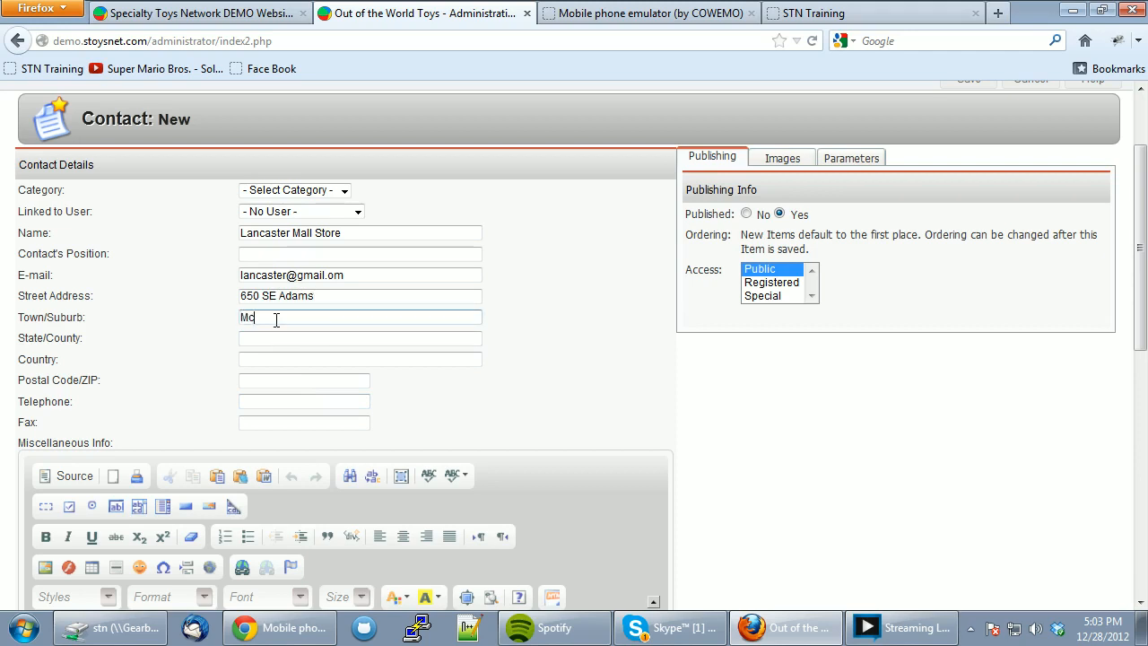
{"action": "type", "text": "Minnville"}
- Fill in the store's state, country USA, ZIP code and telephone number
{"action": "key", "text": "Tab"}
{"action": "type", "text": "Oregon"}
{"action": "key", "text": "Tab"}
{"action": "type", "text": "USA"}
{"action": "key", "text": "Tab"}
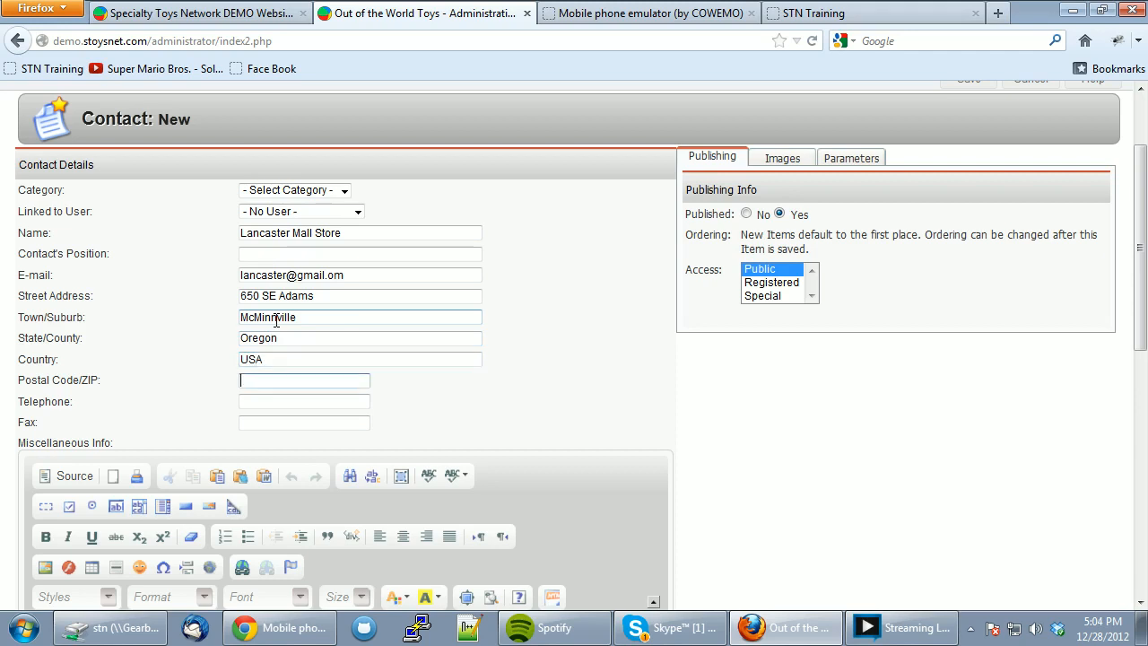
{"action": "type", "text": "97128"}
{"action": "key", "text": "Tab"}
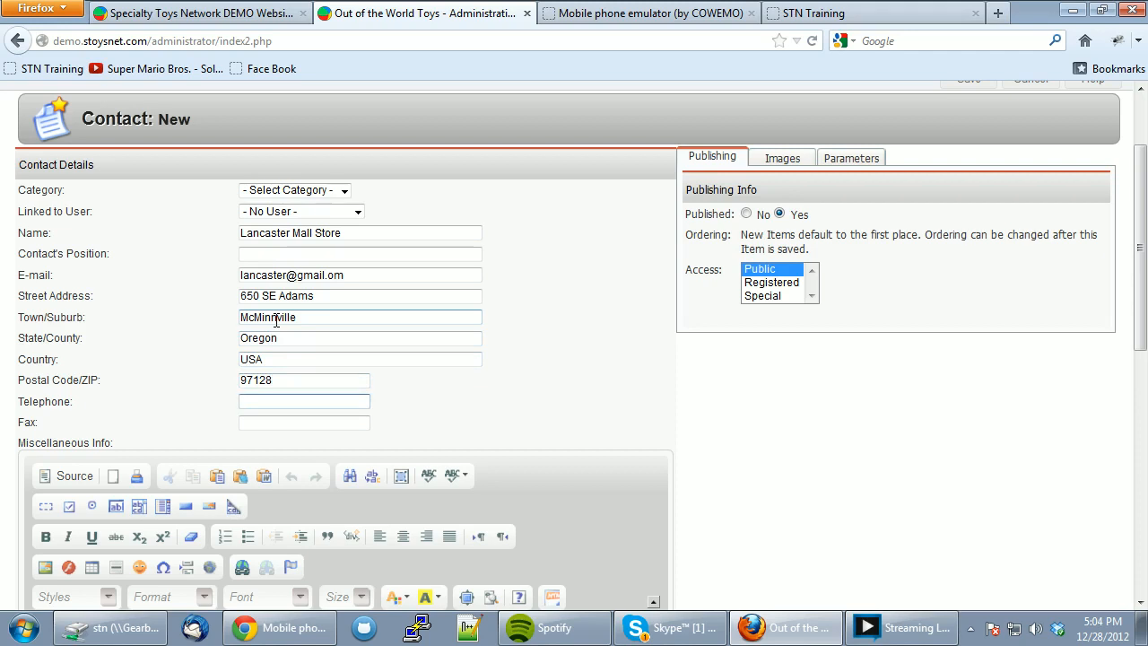
{"action": "left_click", "coordinate": [328, 419]}
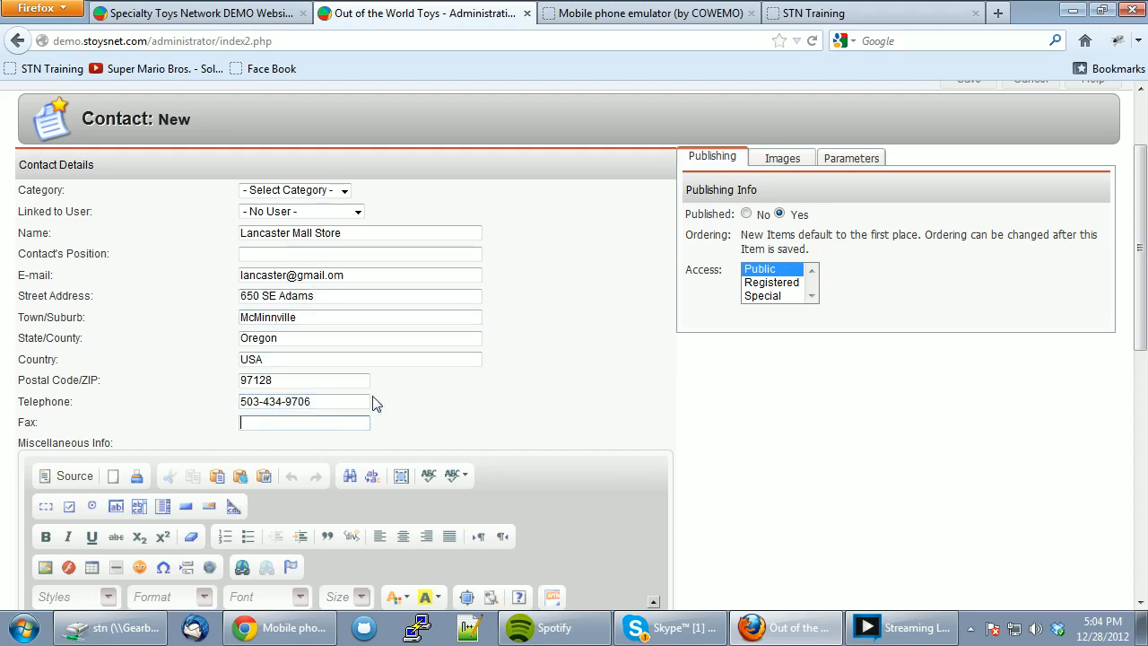
{"action": "scroll", "coordinate": [427, 382], "scroll_direction": "down", "scroll_amount": 5}
- Mark the store open on Monday from 10:00 AM to 6:00 PM
{"action": "left_click", "coordinate": [98, 468]}
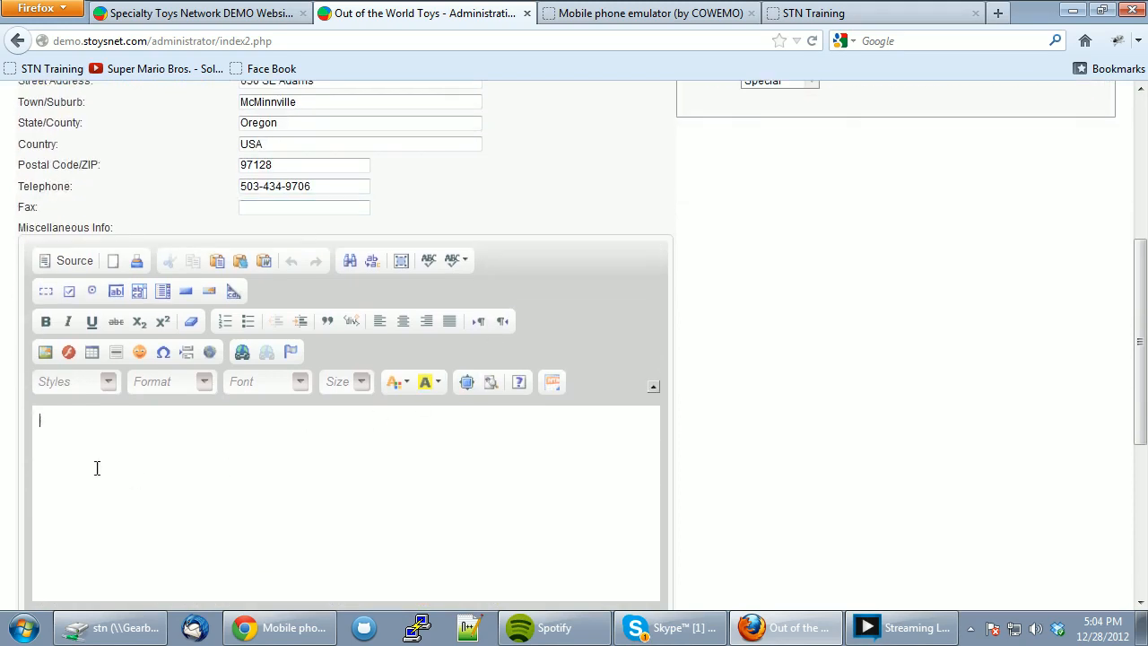
{"action": "scroll", "coordinate": [123, 455], "scroll_direction": "down", "scroll_amount": 4}
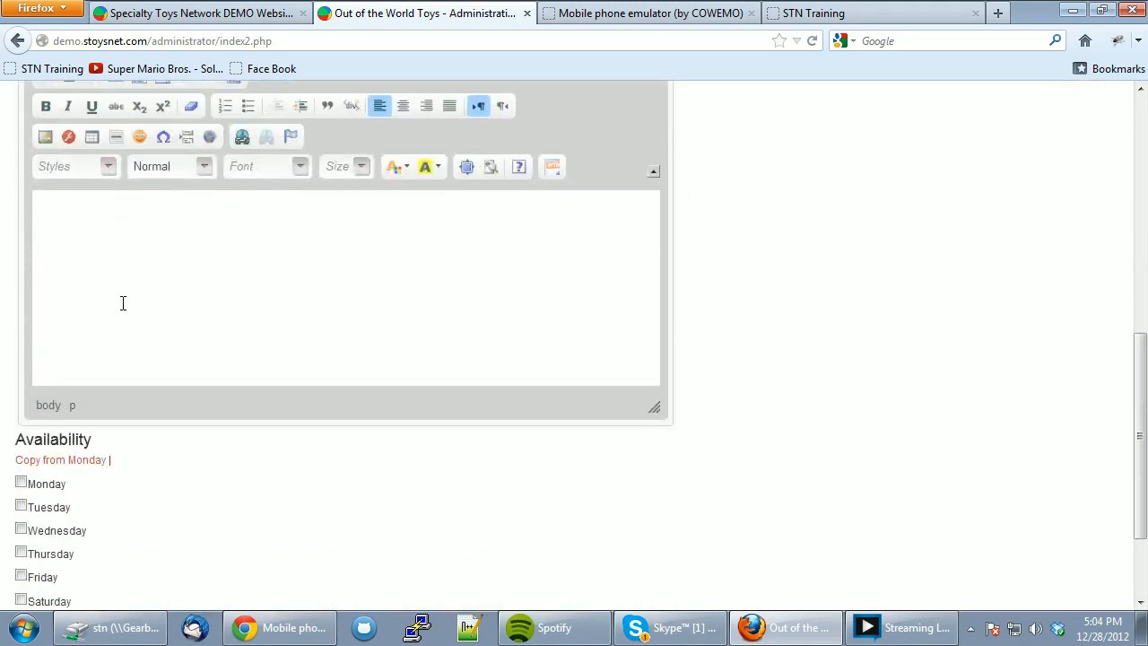
{"action": "scroll", "coordinate": [123, 304], "scroll_direction": "down", "scroll_amount": 3}
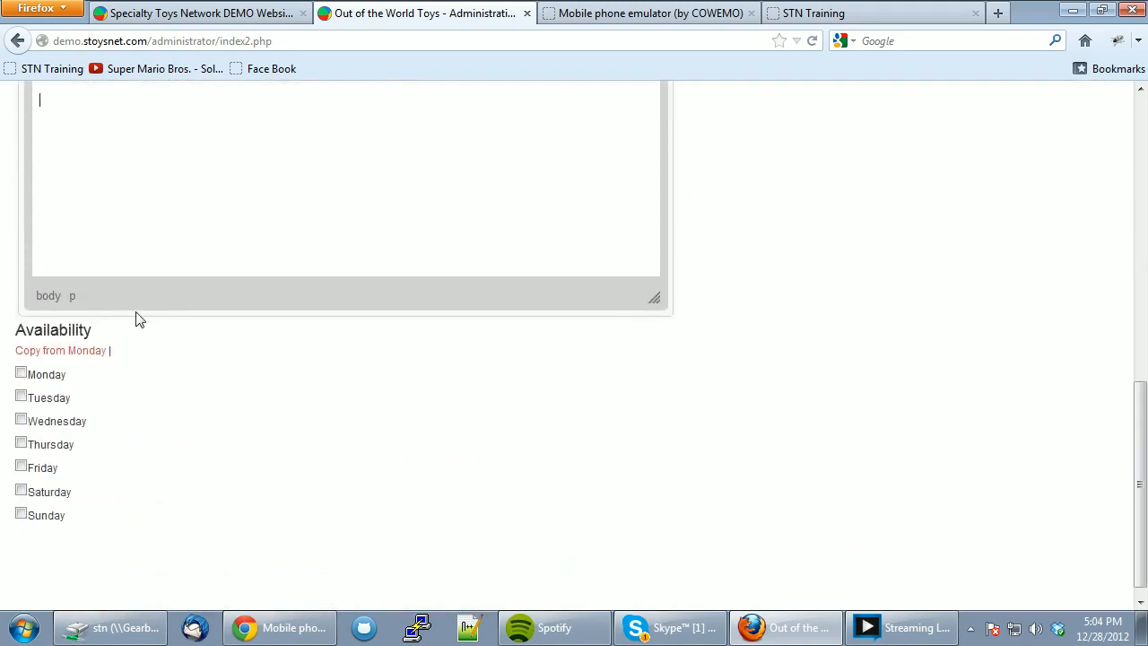
{"action": "left_click", "coordinate": [21, 359]}
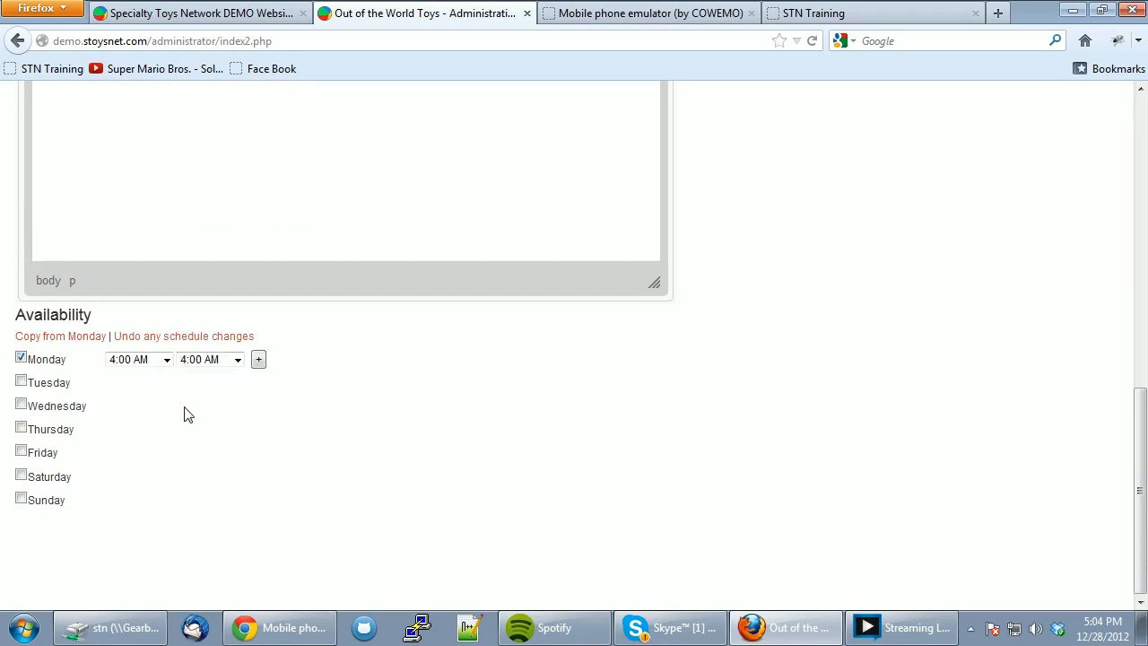
{"action": "left_click", "coordinate": [168, 366]}
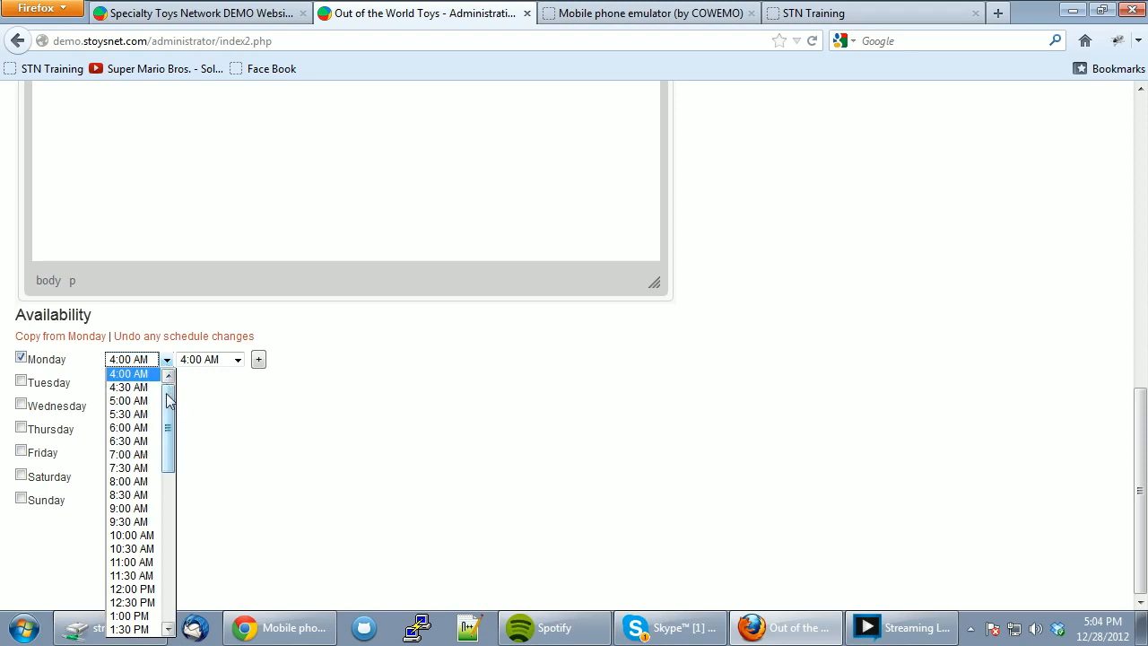
{"action": "left_click_drag", "start_coordinate": [166, 415], "coordinate": [165, 436]}
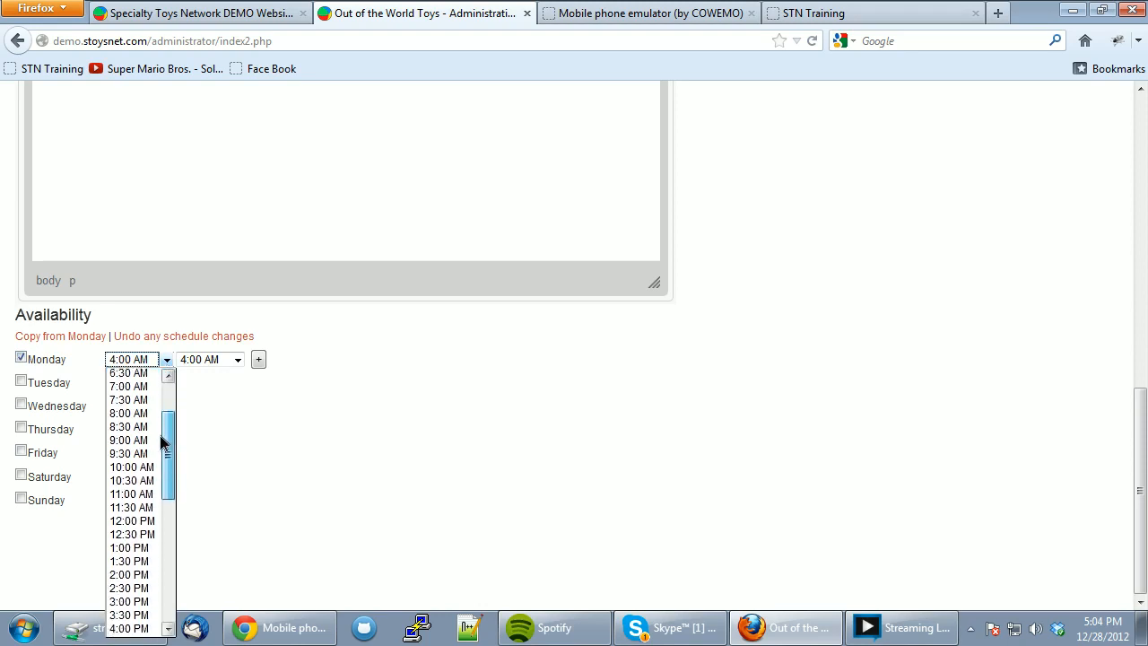
{"action": "left_click", "coordinate": [130, 428]}
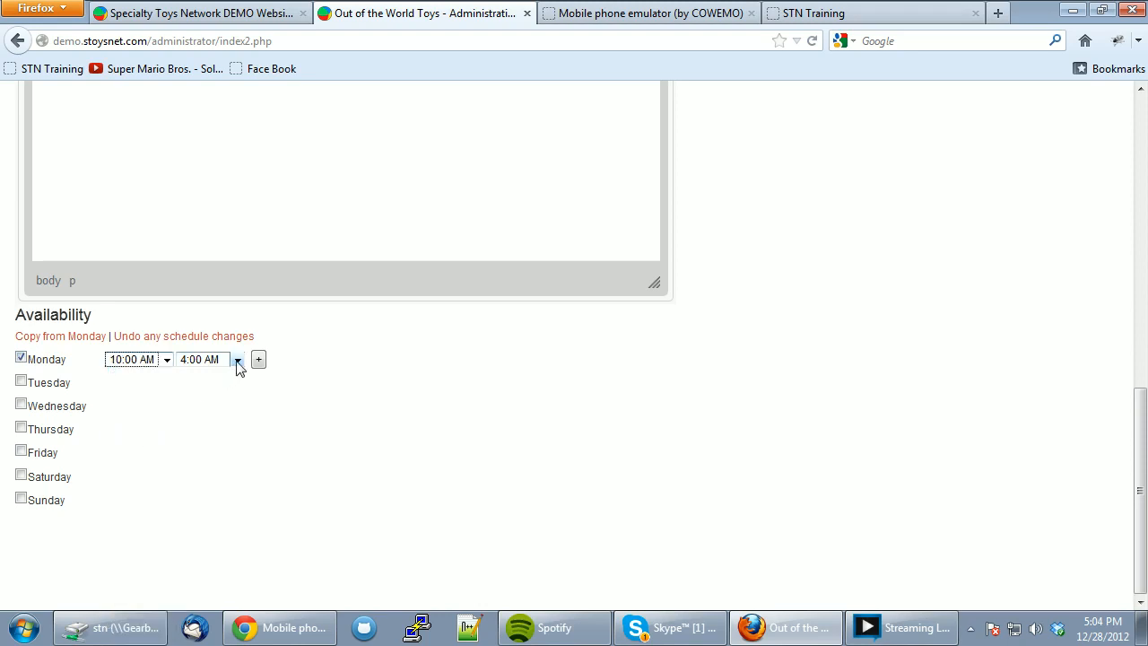
{"action": "left_click", "coordinate": [238, 360]}
{"action": "left_click_drag", "start_coordinate": [242, 410], "coordinate": [237, 519]}
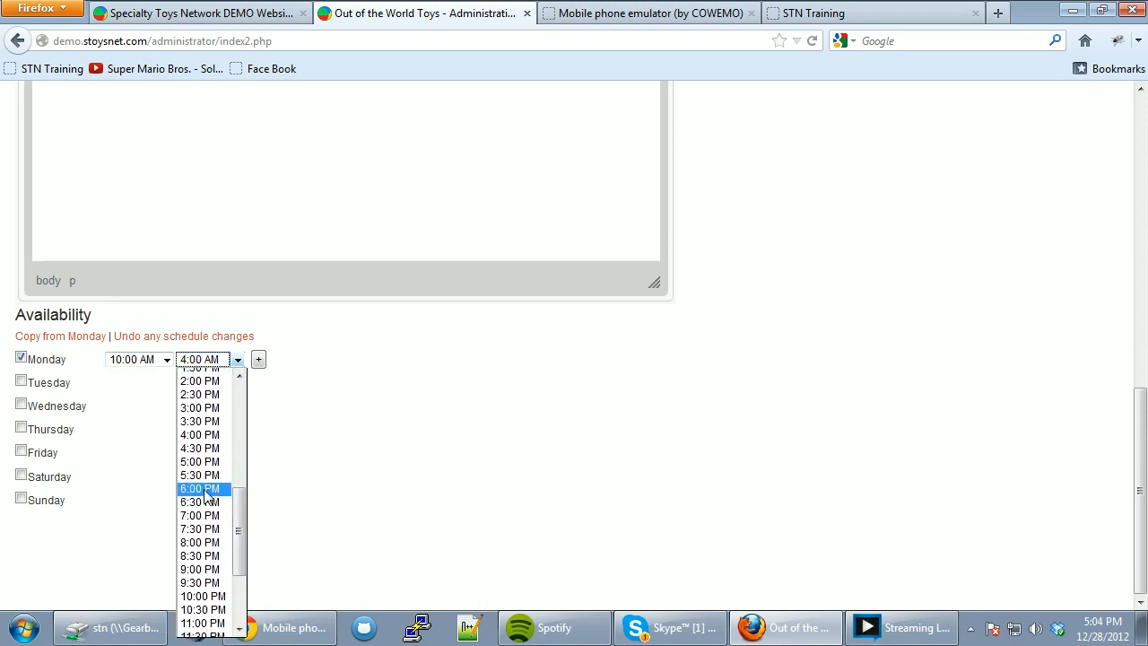
{"action": "left_click", "coordinate": [204, 488]}
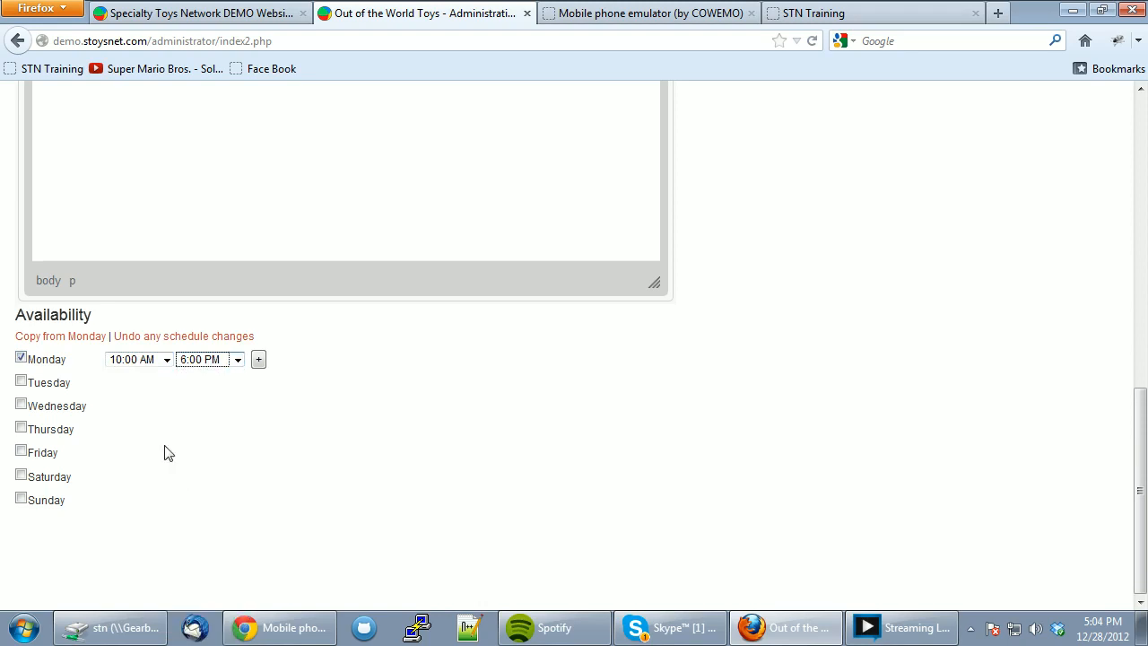
- Copy Monday's hours to every day, then change Sunday to 11:00 AM–5:00 PM
{"action": "left_click", "coordinate": [63, 341]}
{"action": "left_click", "coordinate": [63, 338]}
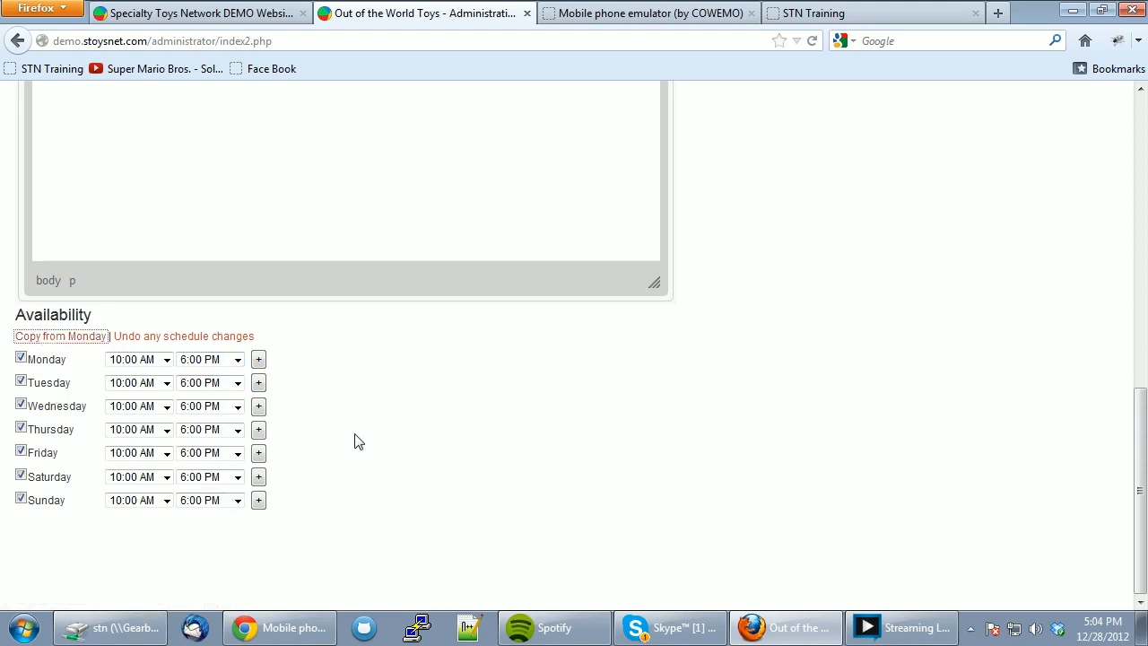
{"action": "scroll", "coordinate": [558, 449], "scroll_direction": "up", "scroll_amount": 6}
{"action": "scroll", "coordinate": [558, 448], "scroll_direction": "down", "scroll_amount": 6}
{"action": "left_click", "coordinate": [196, 507]}
{"action": "key", "text": "Up"}
{"action": "key", "text": "Up"}
{"action": "key", "text": "Return"}
{"action": "left_click", "coordinate": [166, 500]}
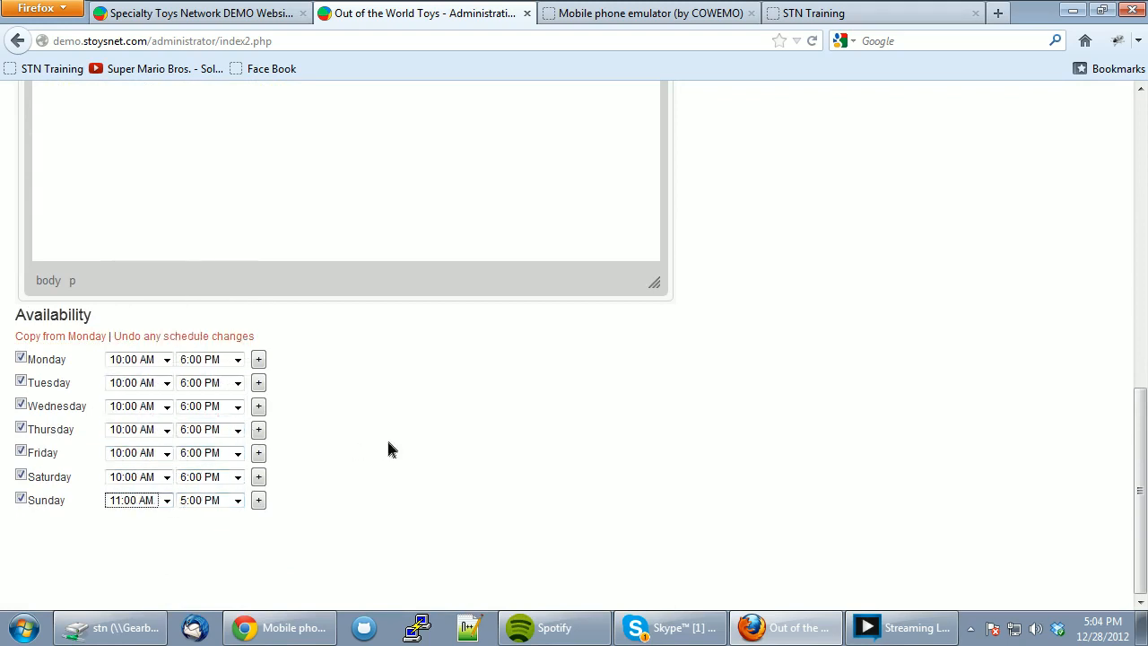
{"action": "scroll", "coordinate": [948, 344], "scroll_direction": "up", "scroll_amount": 15}
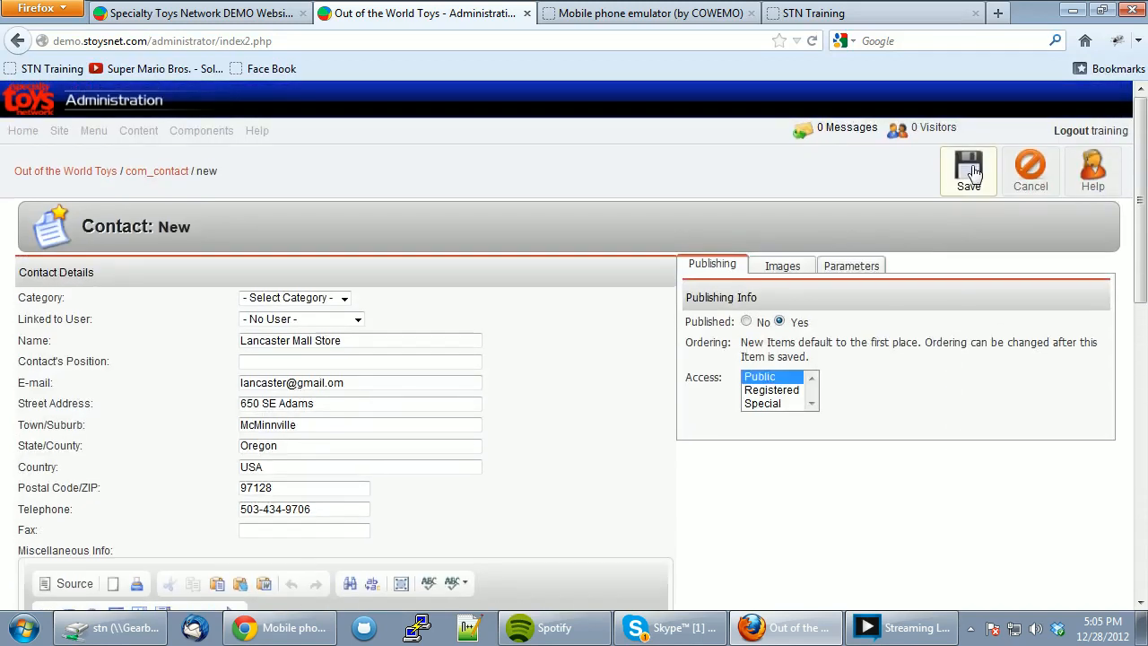
- After the missing-category warning, assign the contact to the Contacts category and save it
{"action": "left_click", "coordinate": [971, 170]}
{"action": "left_click", "coordinate": [638, 315]}
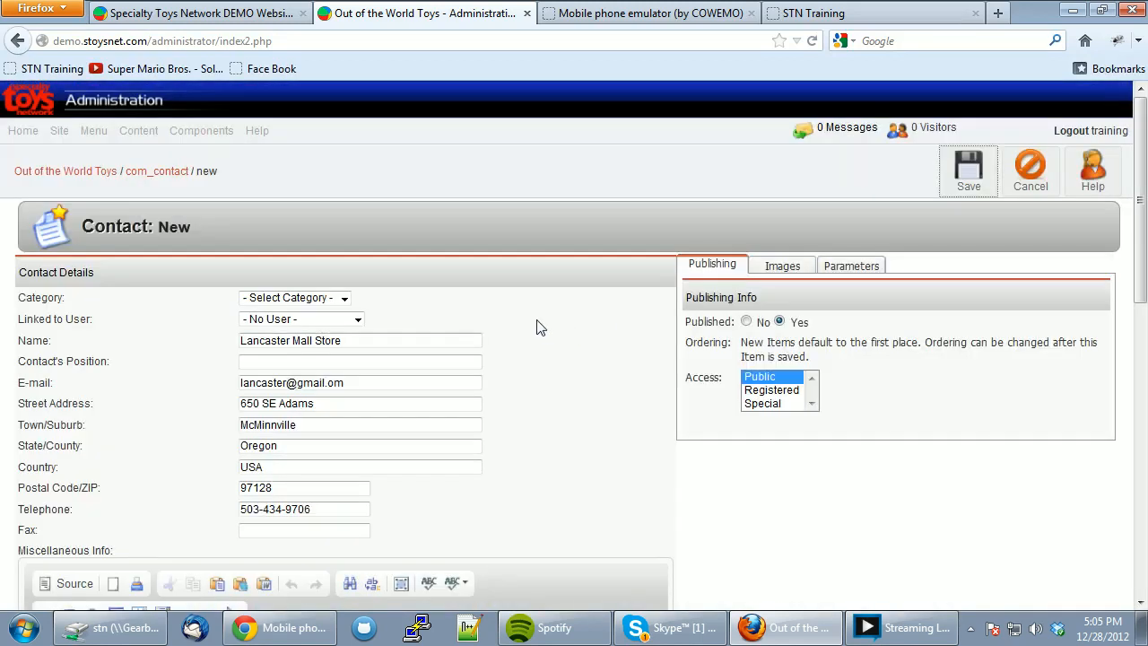
{"action": "left_click", "coordinate": [297, 298]}
{"action": "left_click", "coordinate": [295, 326]}
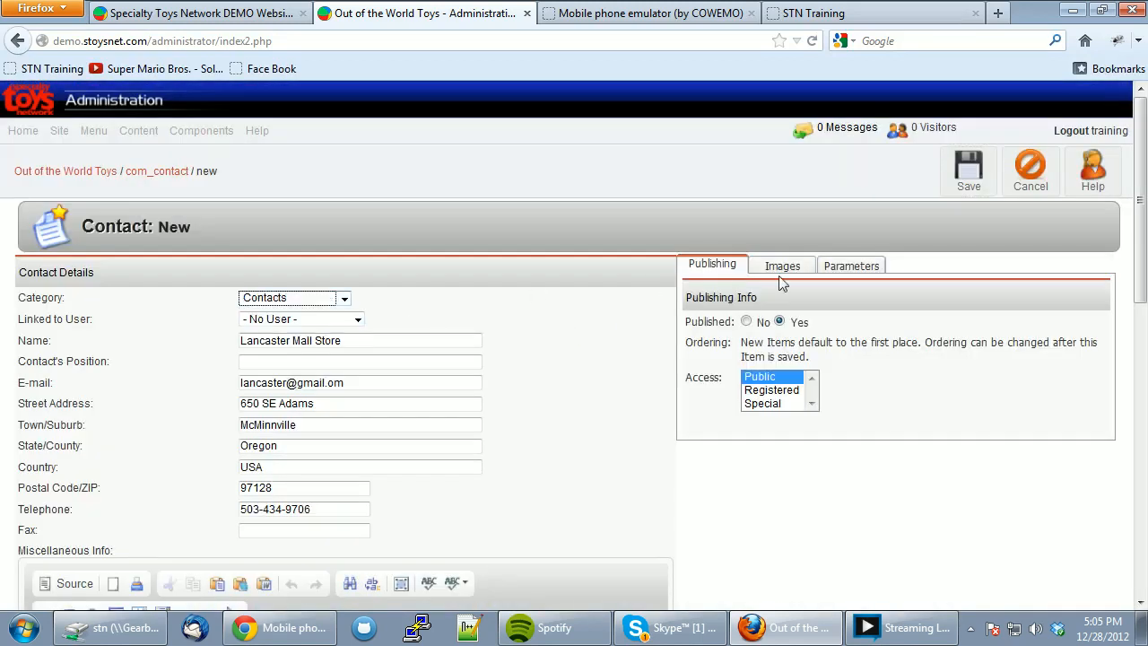
{"action": "left_click", "coordinate": [968, 170]}
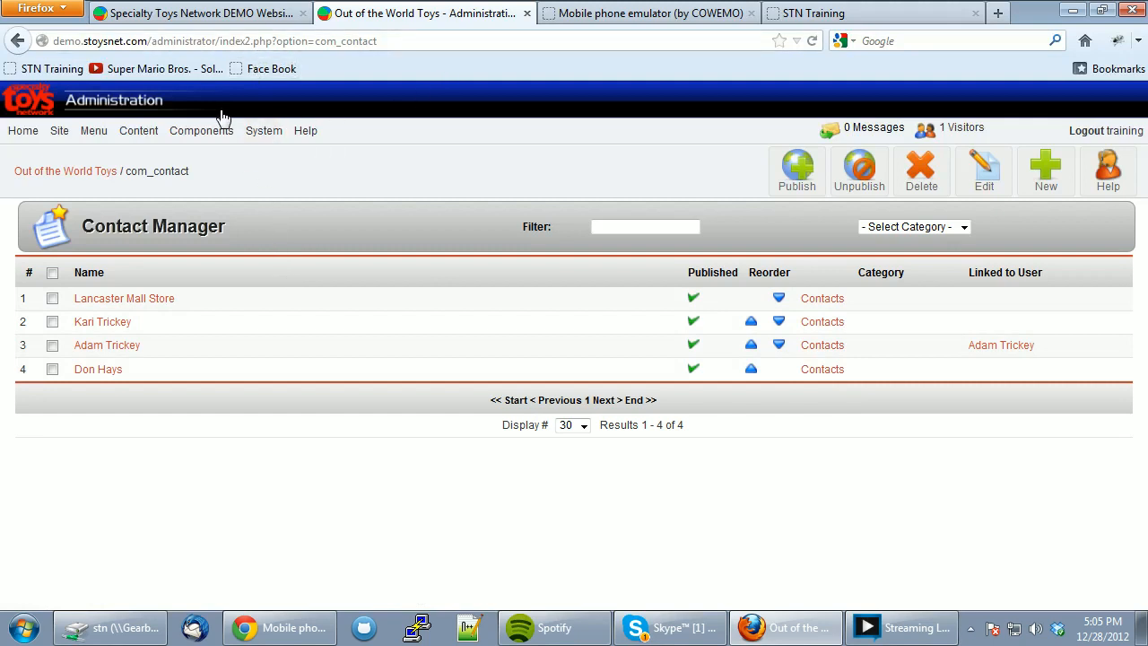
{"action": "mouse_move", "coordinate": [218, 132]}
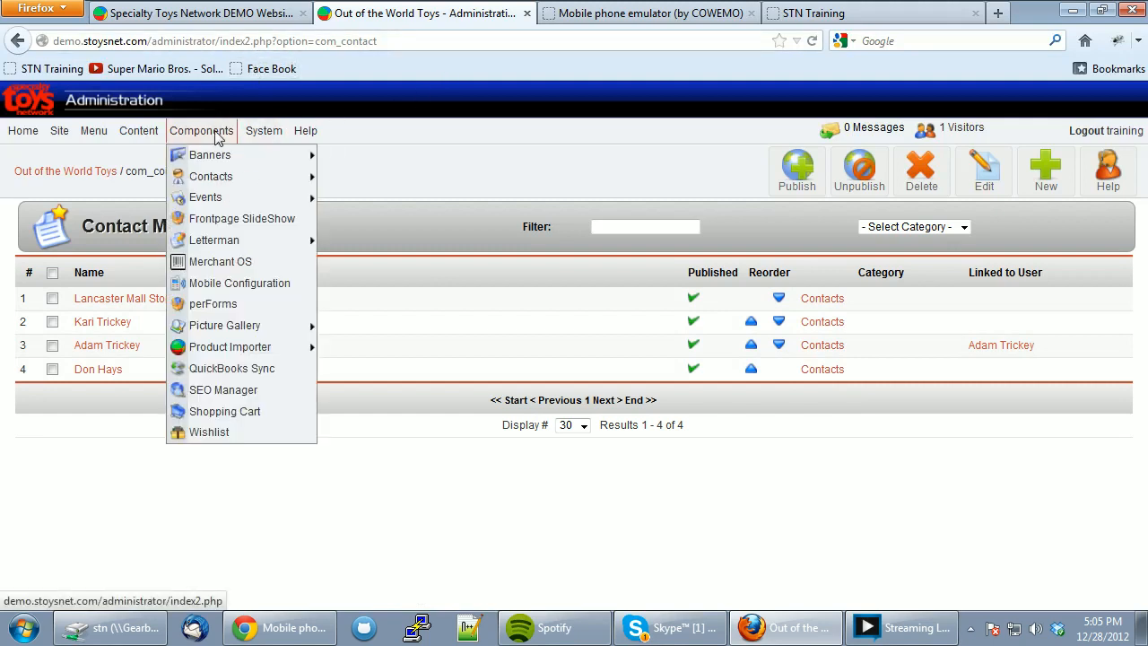
- Select Lancaster Mall Store under Store Schedules in Mobile Configuration, save, and switch to the emulator
{"action": "left_click", "coordinate": [239, 285]}
{"action": "scroll", "coordinate": [260, 285], "scroll_direction": "down", "scroll_amount": 1}
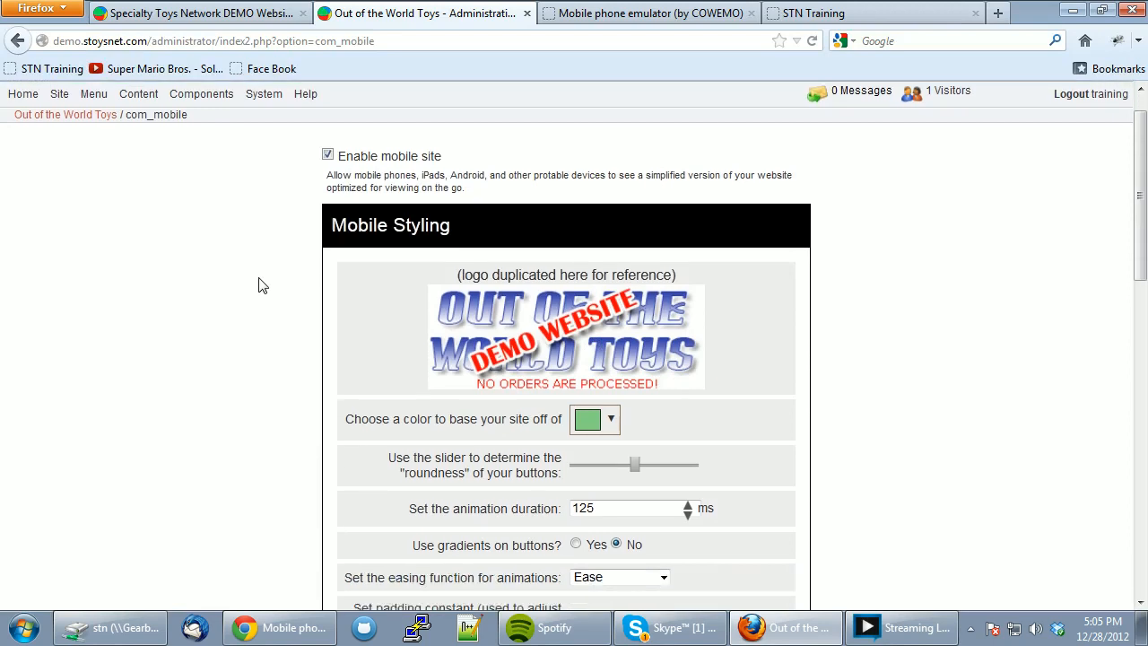
{"action": "scroll", "coordinate": [264, 285], "scroll_direction": "down", "scroll_amount": 10}
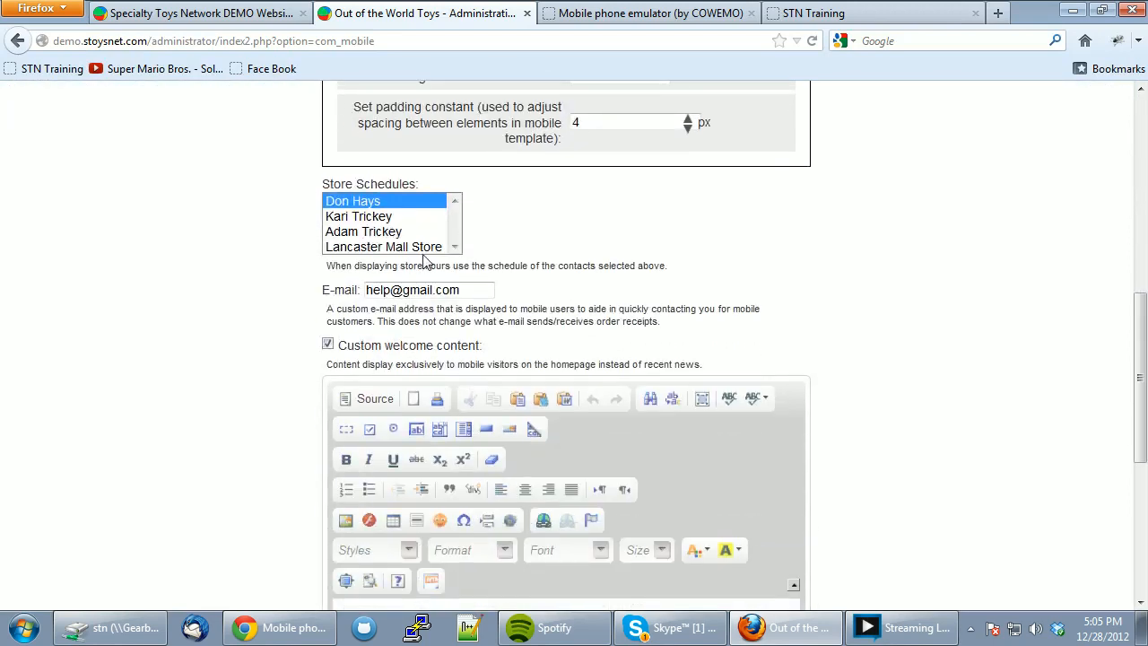
{"action": "left_click", "coordinate": [414, 246]}
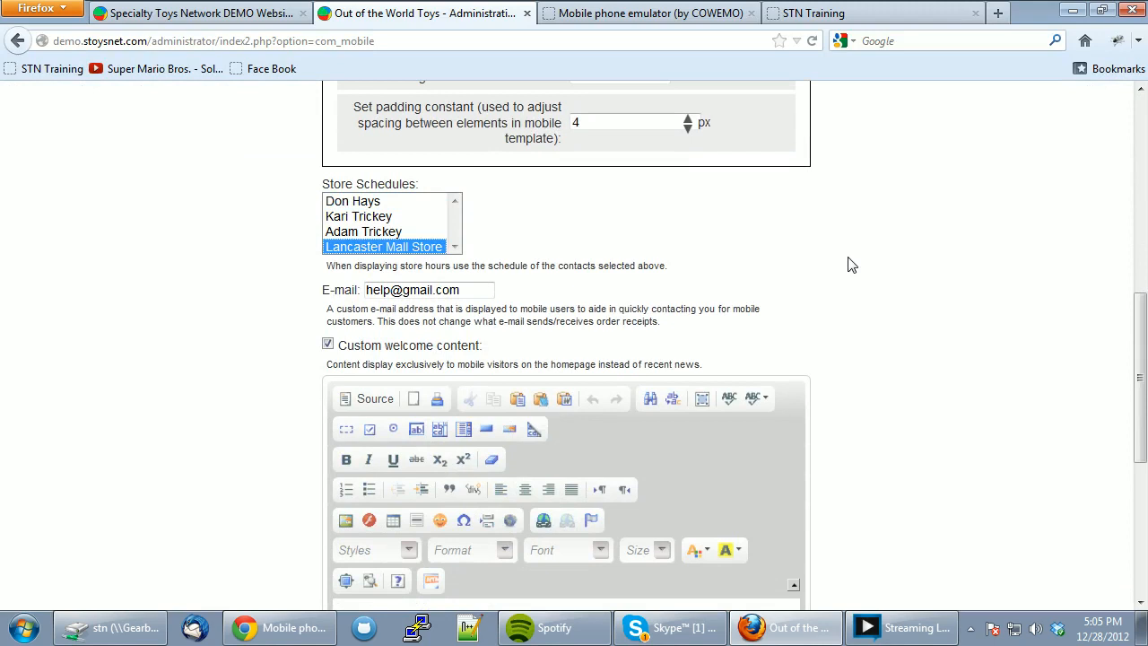
{"action": "scroll", "coordinate": [852, 264], "scroll_direction": "up", "scroll_amount": 10}
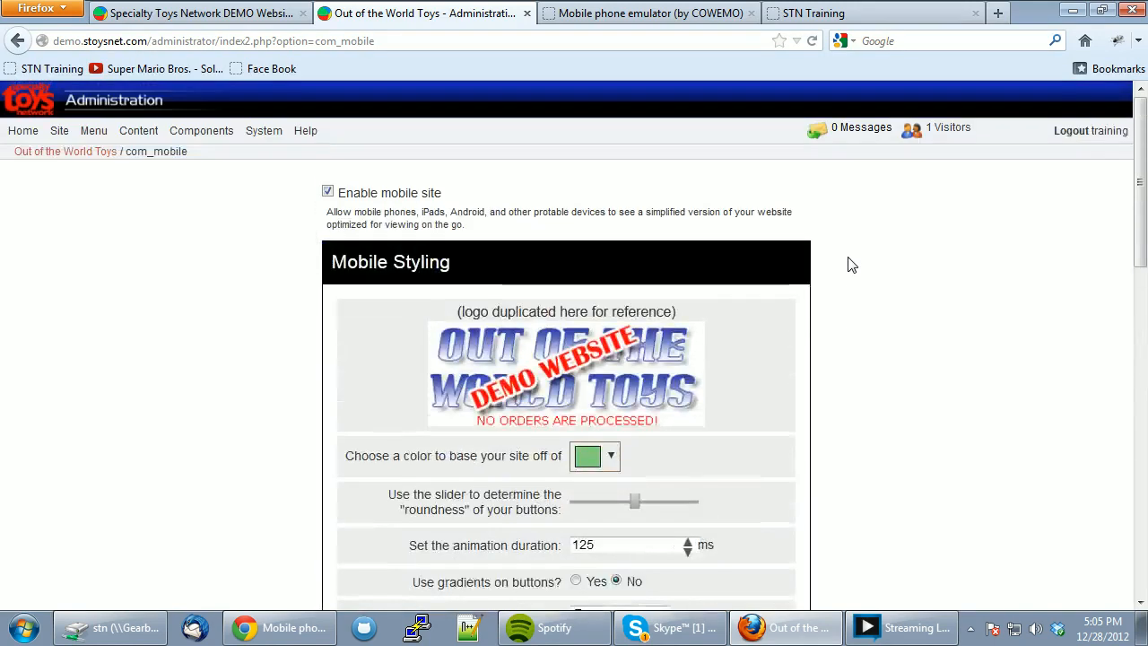
{"action": "scroll", "coordinate": [938, 323], "scroll_direction": "down", "scroll_amount": 20}
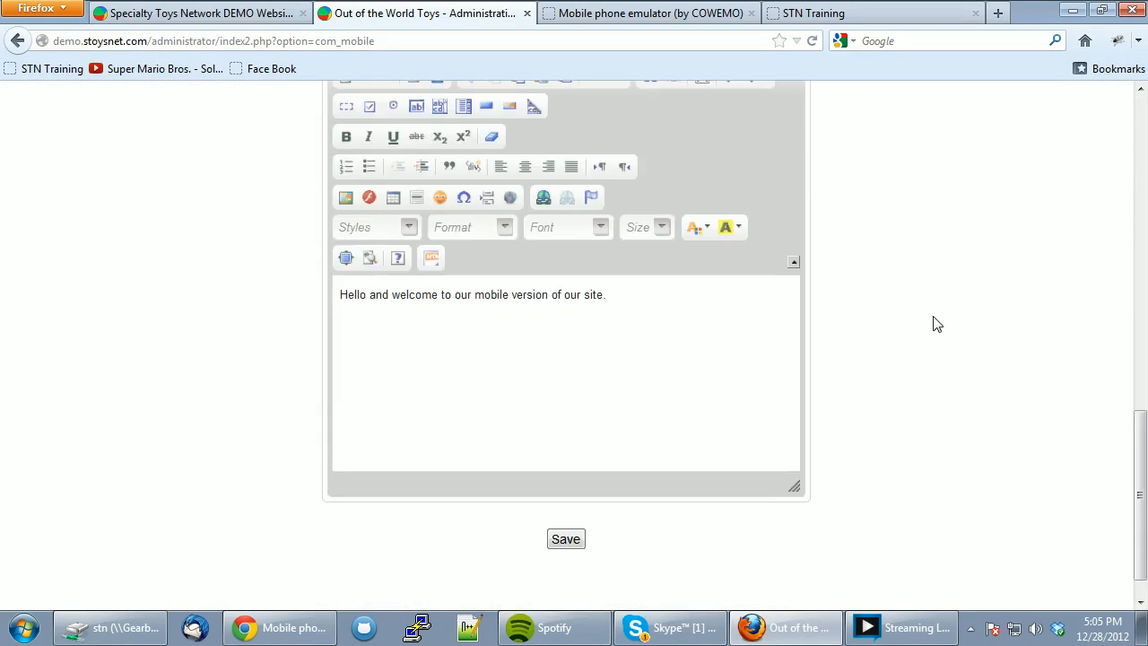
{"action": "left_click", "coordinate": [563, 541]}
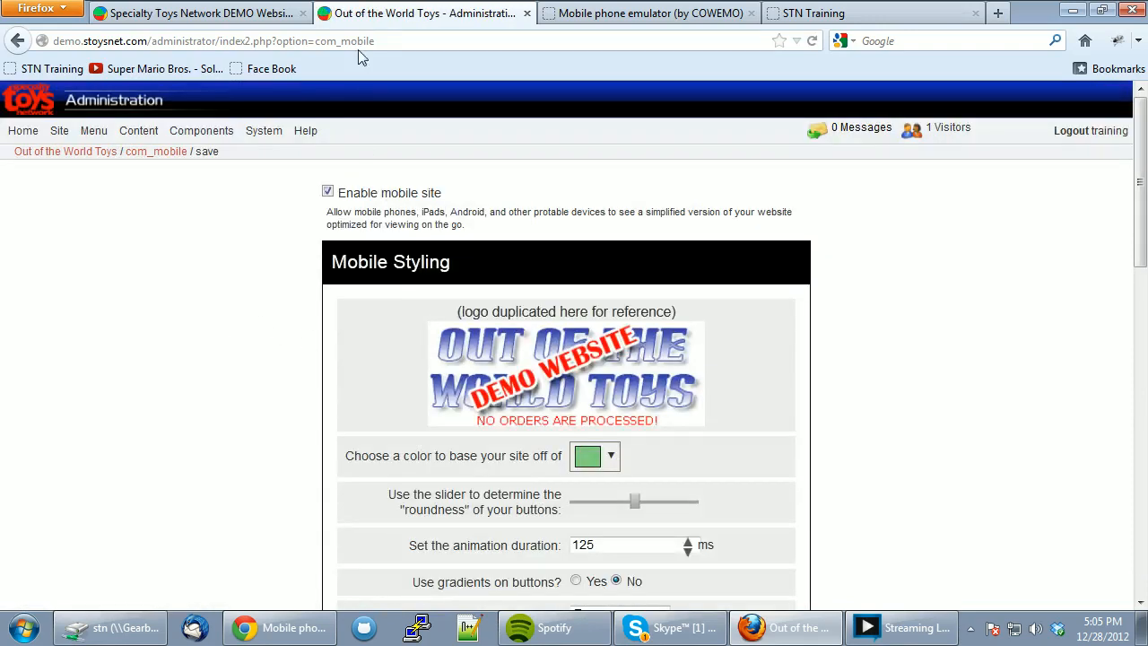
{"action": "left_click", "coordinate": [603, 14]}
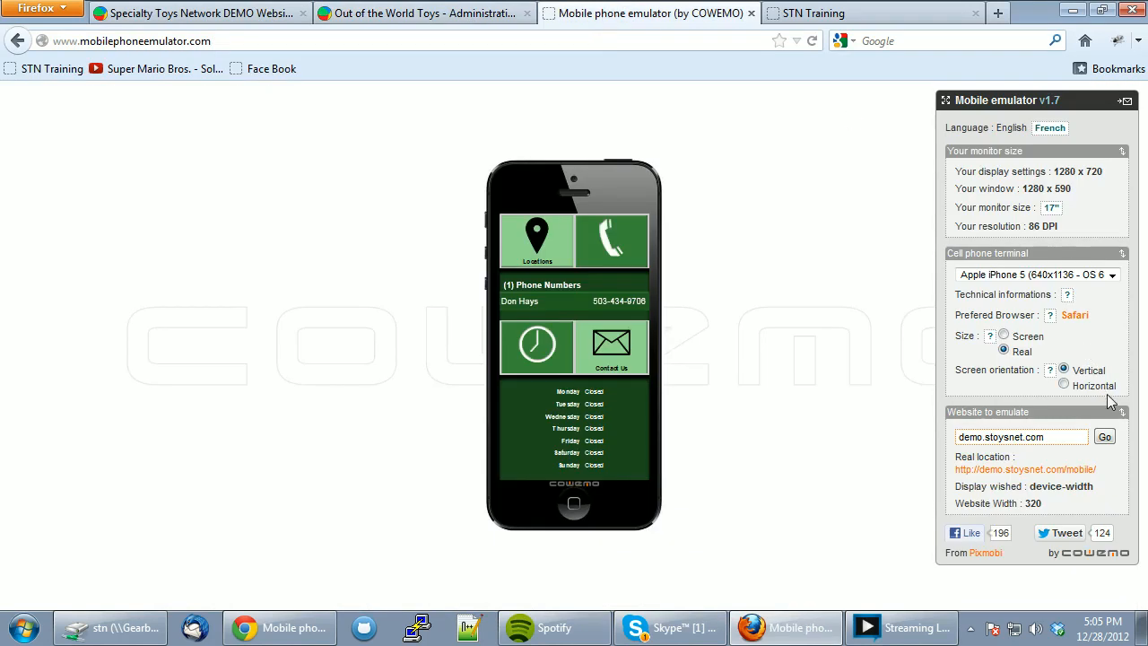
- Reload demo.stoysnet.com in the phone and check the Locations and Hours pages showing 10:00 AM–6:00 PM
{"action": "left_click", "coordinate": [1108, 445]}
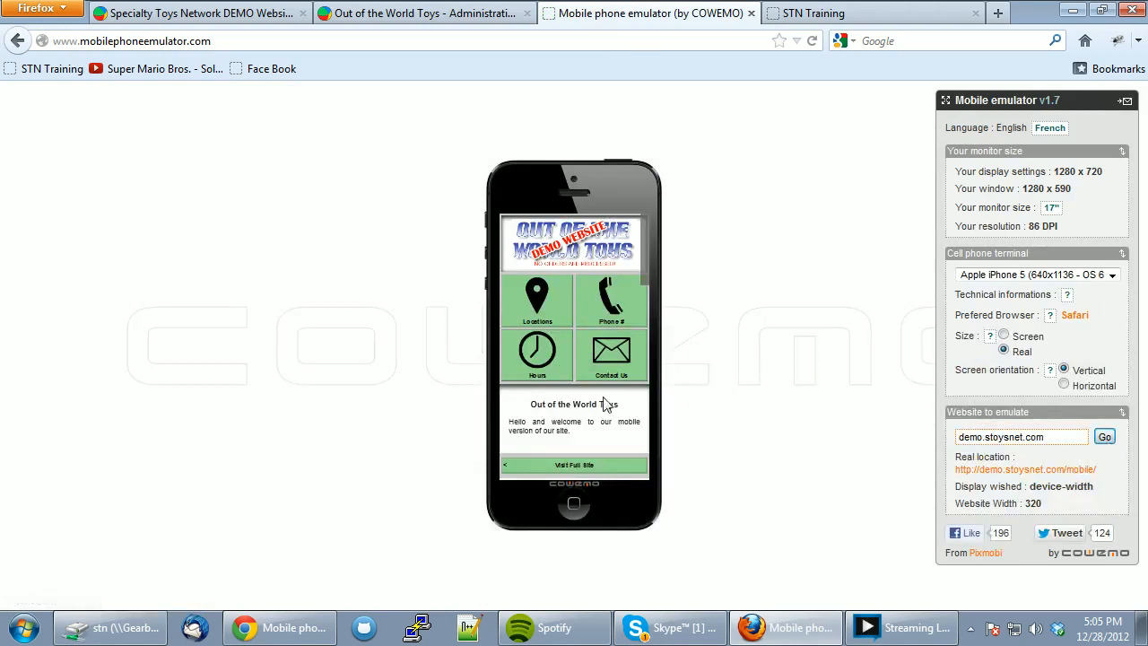
{"action": "left_click", "coordinate": [536, 287]}
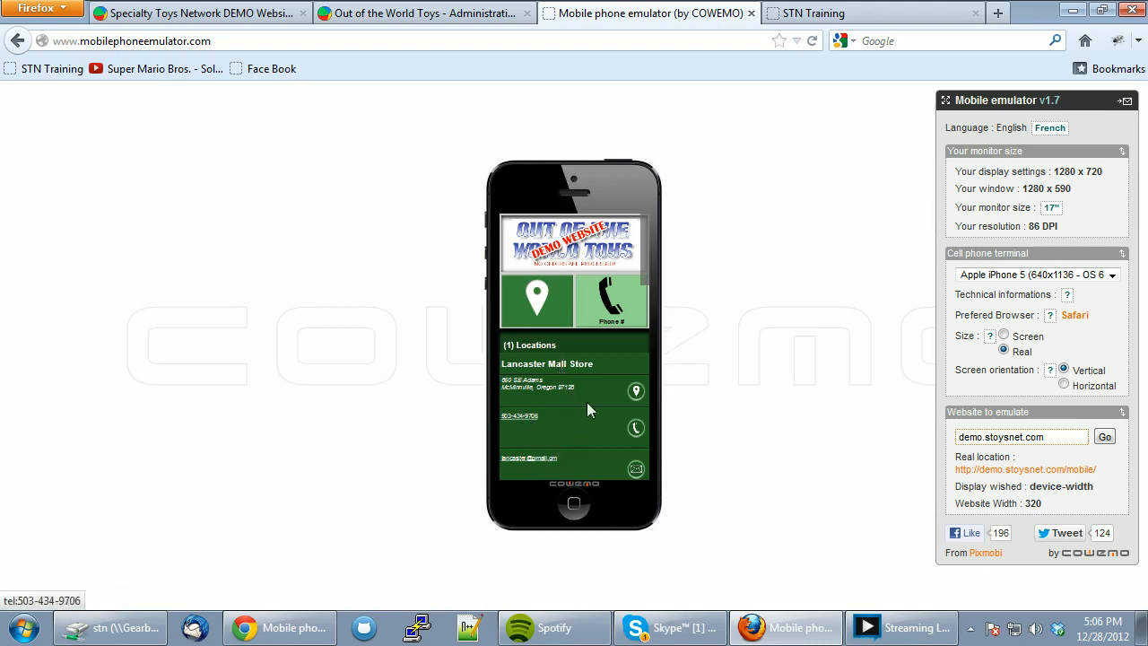
{"action": "scroll", "coordinate": [644, 283], "scroll_direction": "down", "scroll_amount": 2}
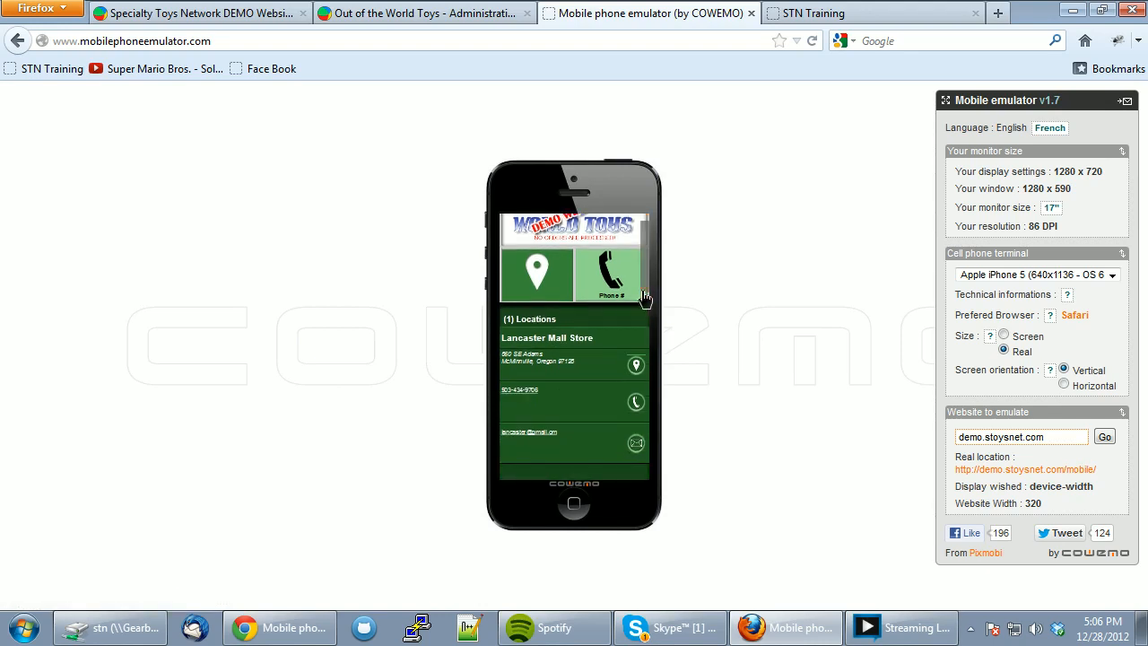
{"action": "scroll", "coordinate": [644, 282], "scroll_direction": "up", "scroll_amount": 2}
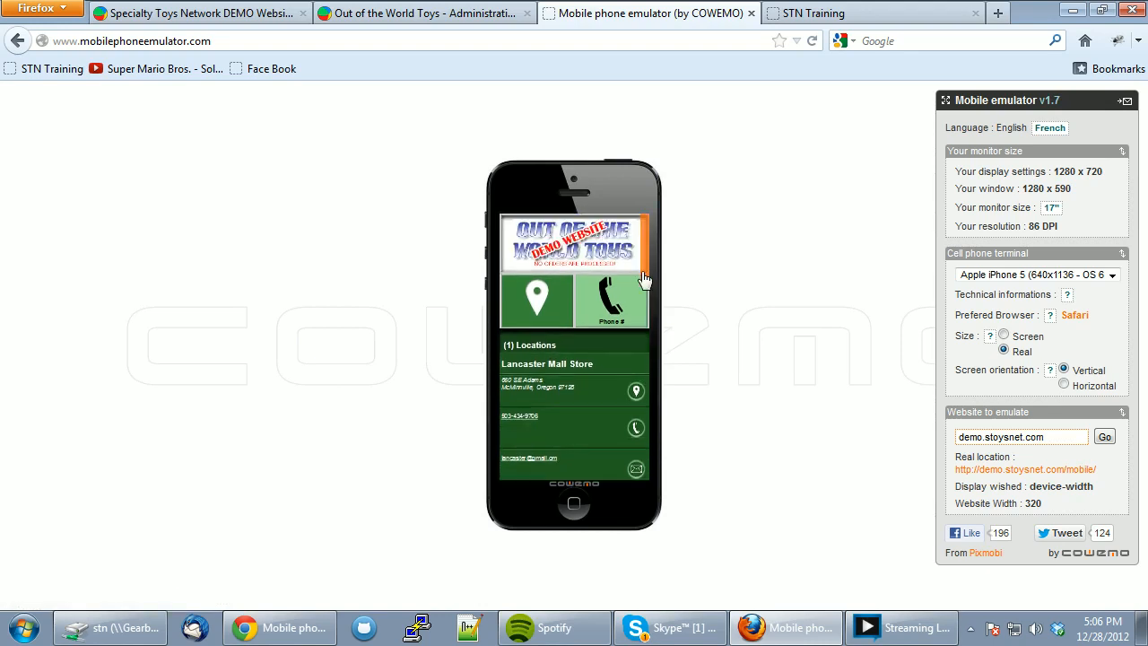
{"action": "scroll", "coordinate": [644, 280], "scroll_direction": "down", "scroll_amount": 2}
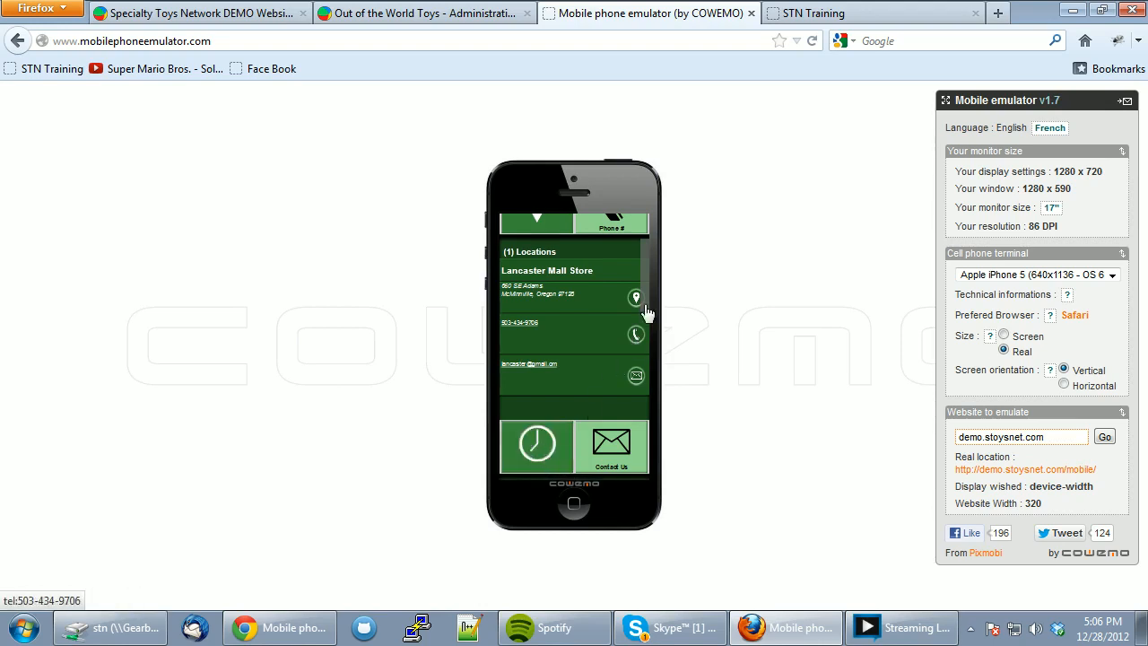
{"action": "scroll", "coordinate": [649, 310], "scroll_direction": "up", "scroll_amount": 1}
{"action": "left_click", "coordinate": [538, 256]}
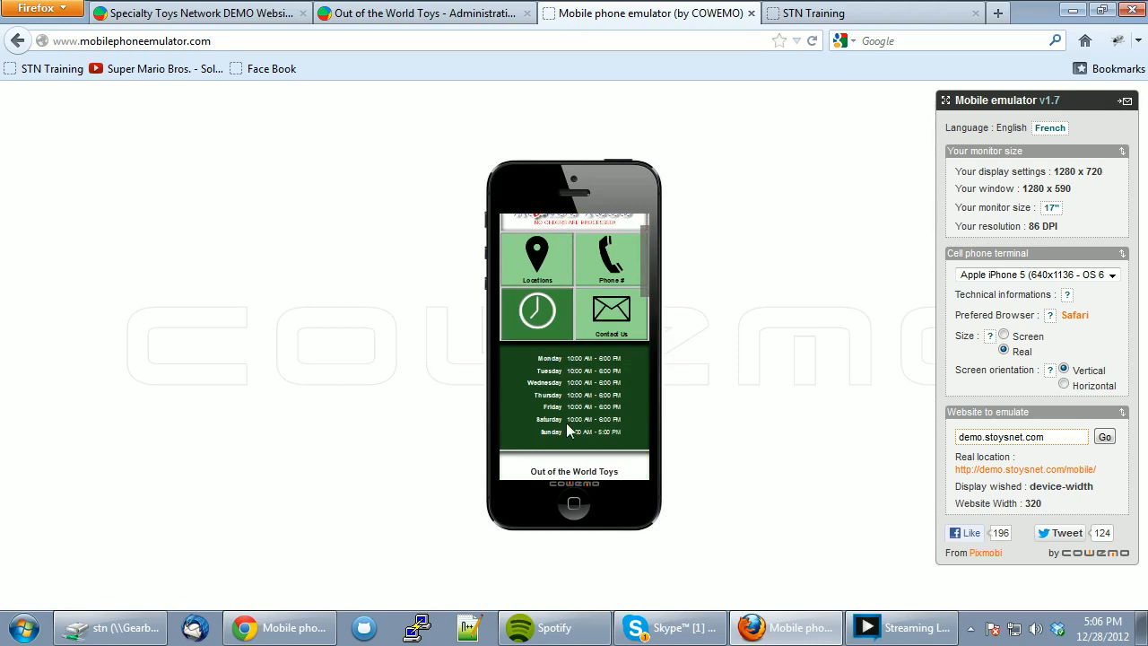
{"action": "scroll", "coordinate": [499, 371], "scroll_direction": "up", "scroll_amount": 2}
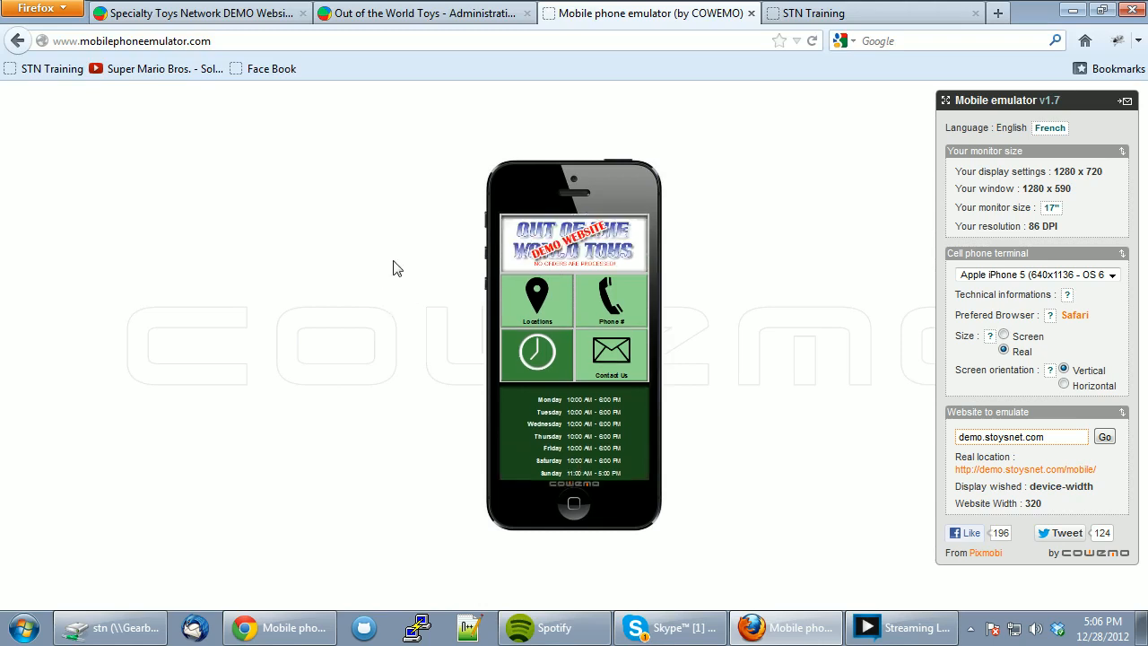
{"action": "left_click", "coordinate": [353, 13]}
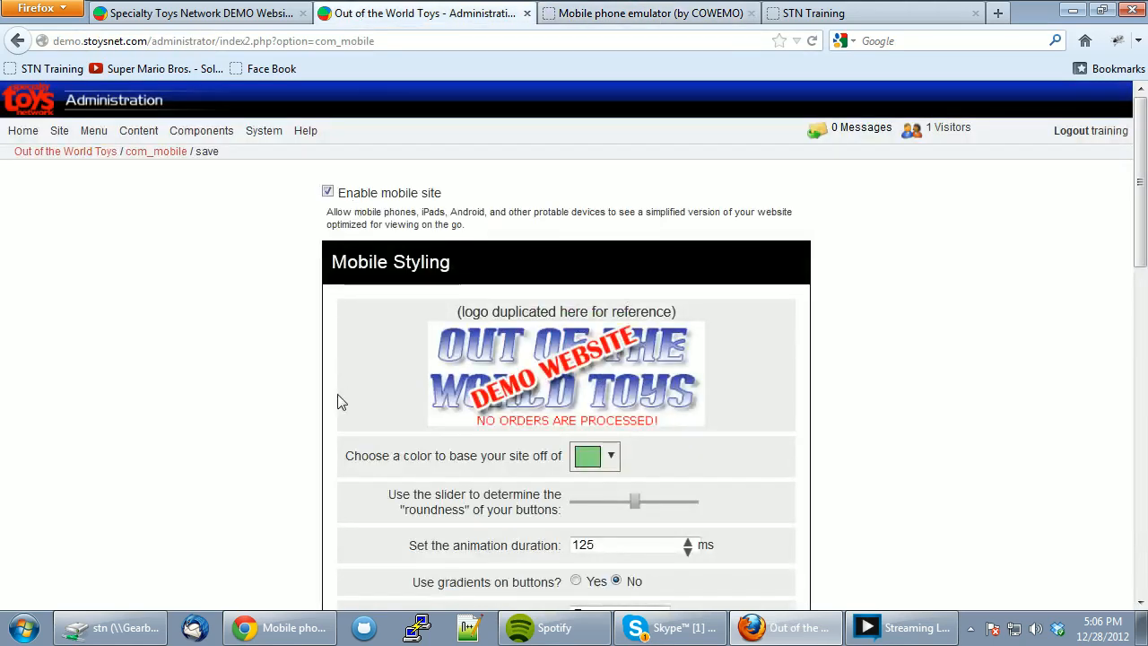
- Add the second store contact's schedule alongside Lancaster Mall Store under Store Schedules and save
{"action": "scroll", "coordinate": [337, 403], "scroll_direction": "down", "scroll_amount": 5}
{"action": "scroll", "coordinate": [374, 343], "scroll_direction": "up", "scroll_amount": 5}
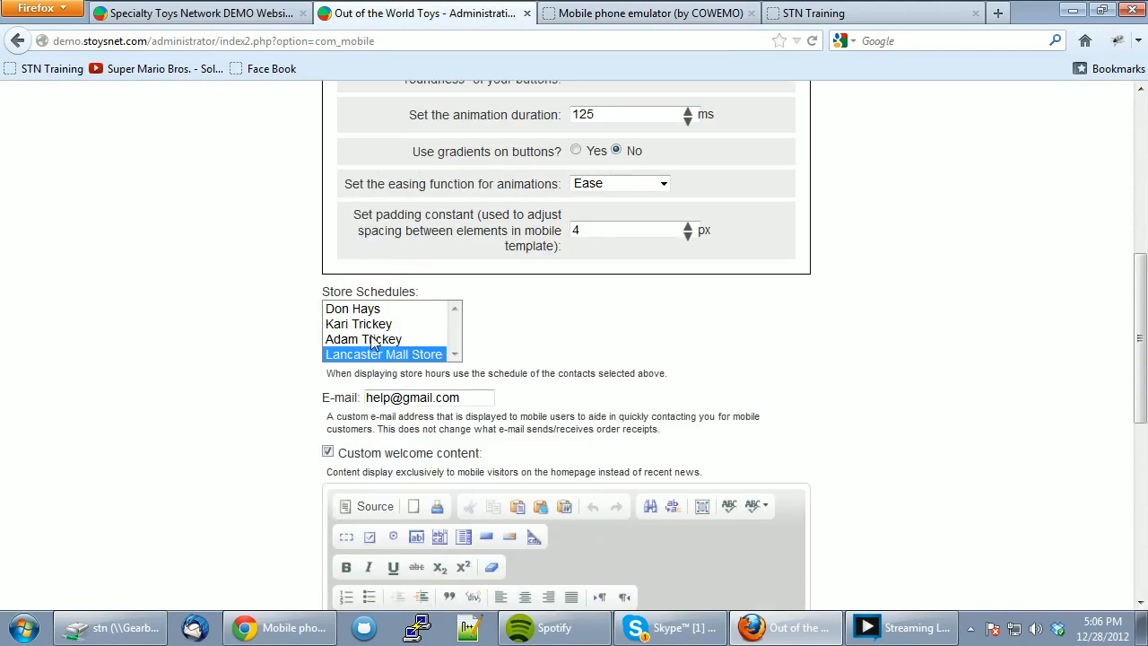
{"action": "left_click", "coordinate": [370, 341], "text": "ctrl"}
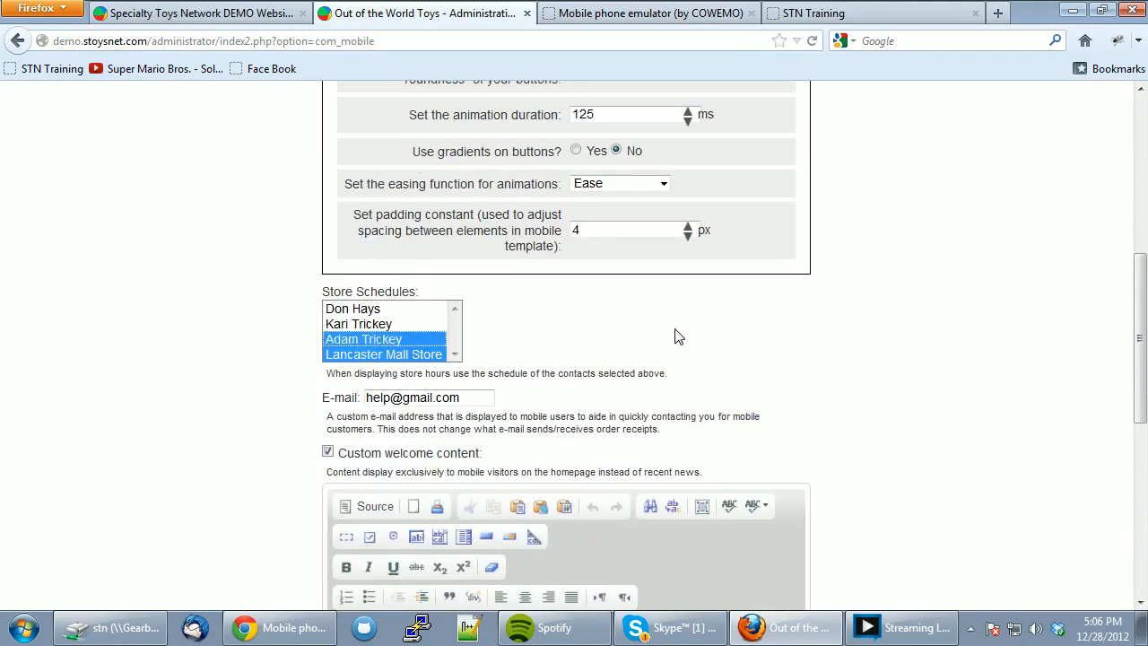
{"action": "scroll", "coordinate": [682, 548], "scroll_direction": "down", "scroll_amount": 10}
{"action": "left_click", "coordinate": [567, 505]}
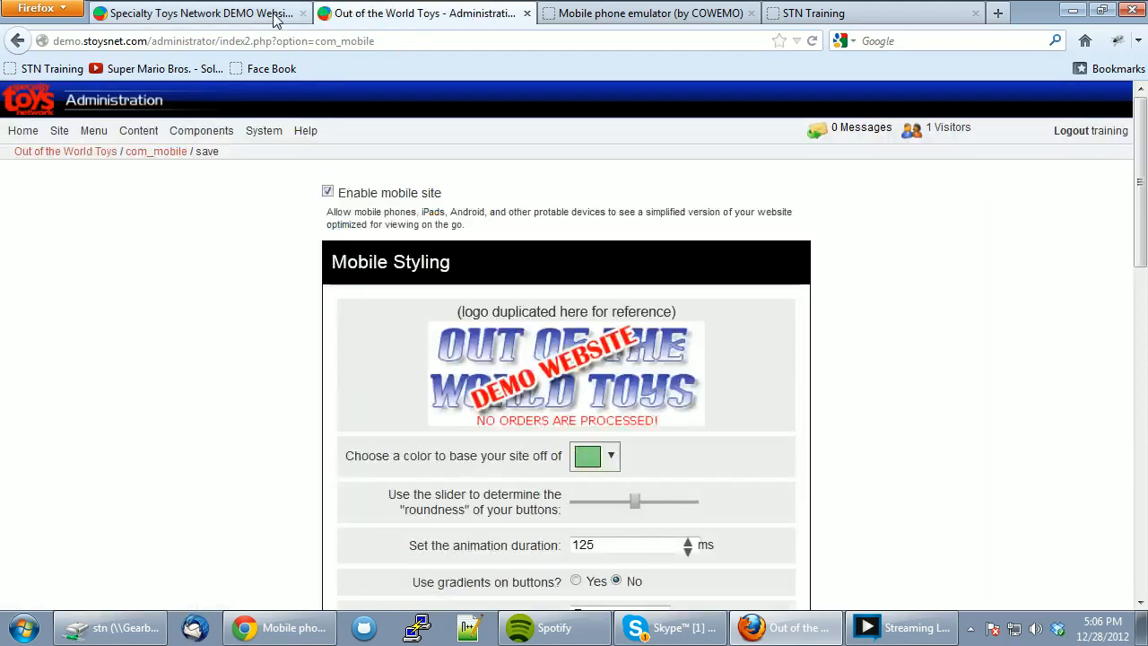
- Reload the mobile site in the emulator and review its Locations list
{"action": "left_click", "coordinate": [274, 16]}
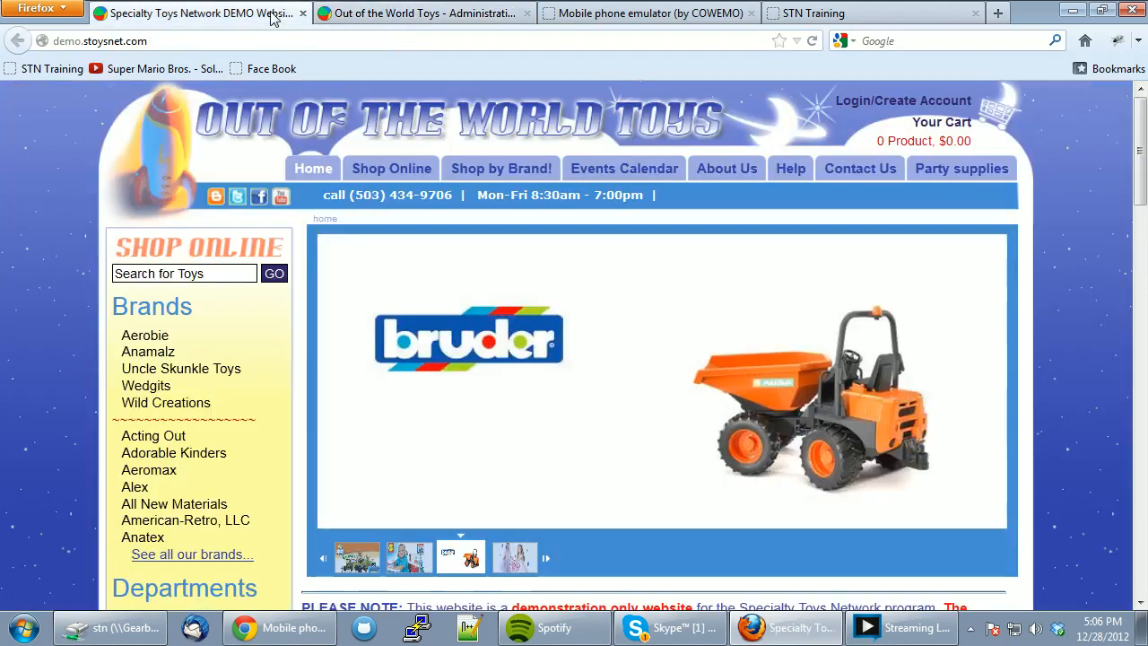
{"action": "left_click", "coordinate": [611, 13]}
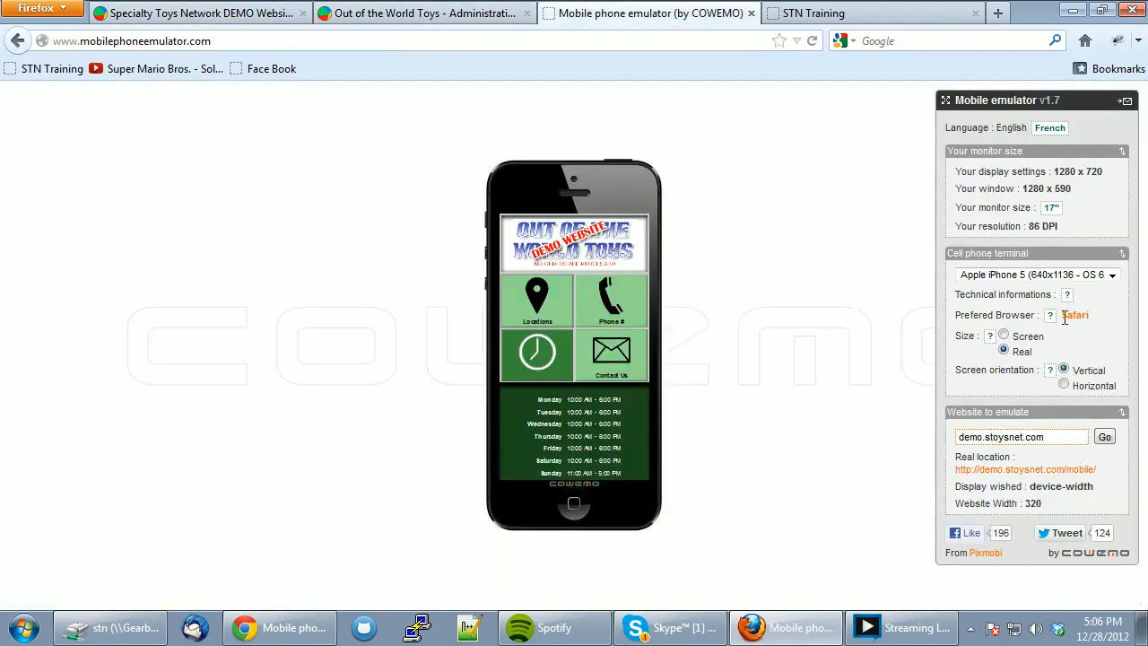
{"action": "left_click", "coordinate": [1103, 437]}
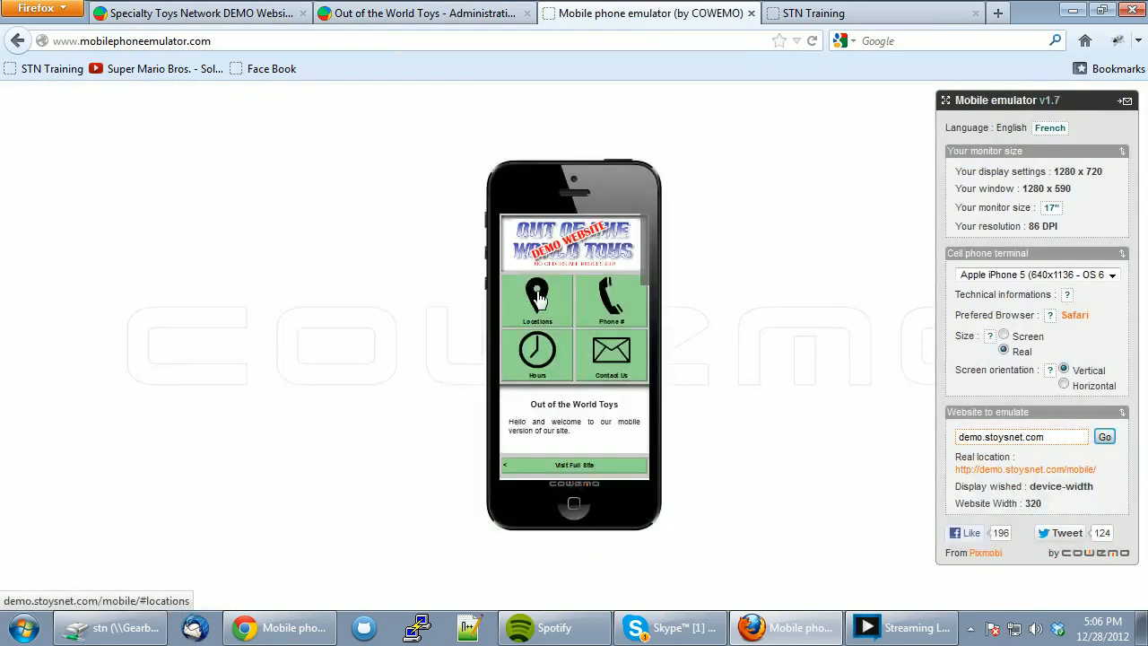
{"action": "left_click", "coordinate": [539, 299]}
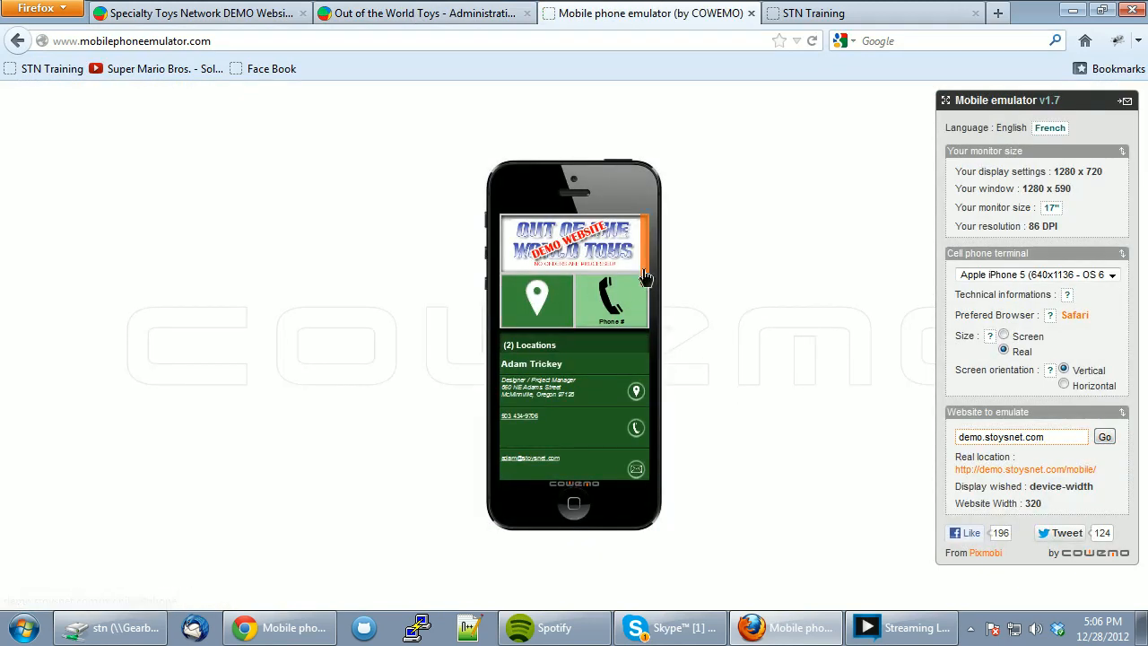
{"action": "scroll", "coordinate": [646, 277], "scroll_direction": "down", "scroll_amount": 3}
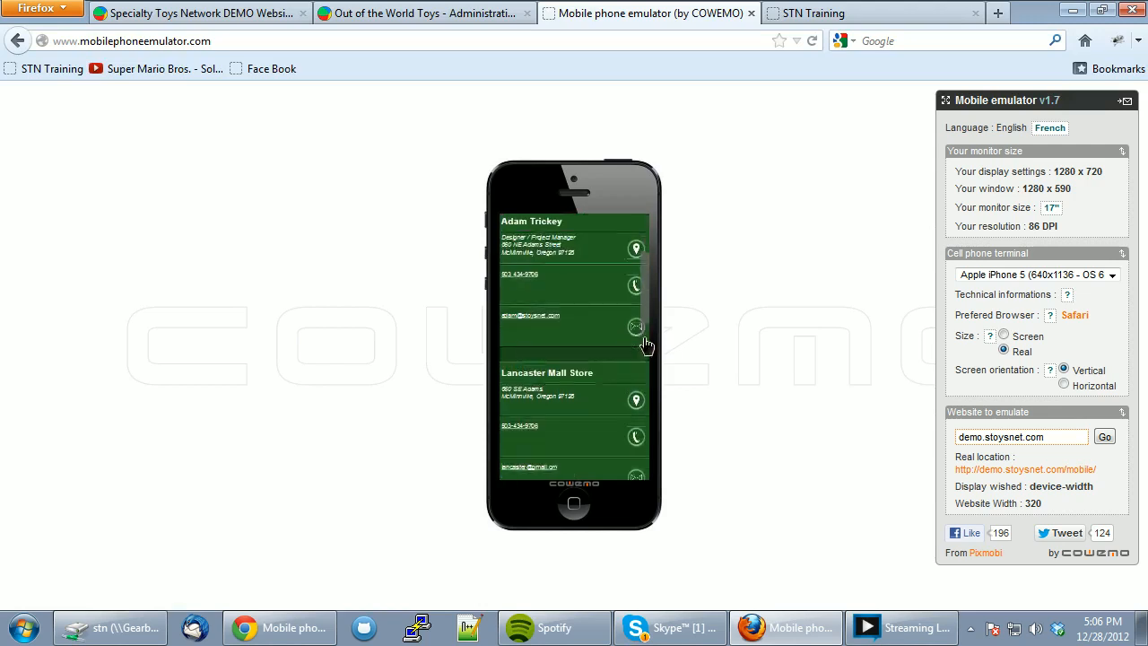
{"action": "scroll", "coordinate": [646, 359], "scroll_direction": "down", "scroll_amount": 1}
{"action": "scroll", "coordinate": [646, 380], "scroll_direction": "up", "scroll_amount": 4}
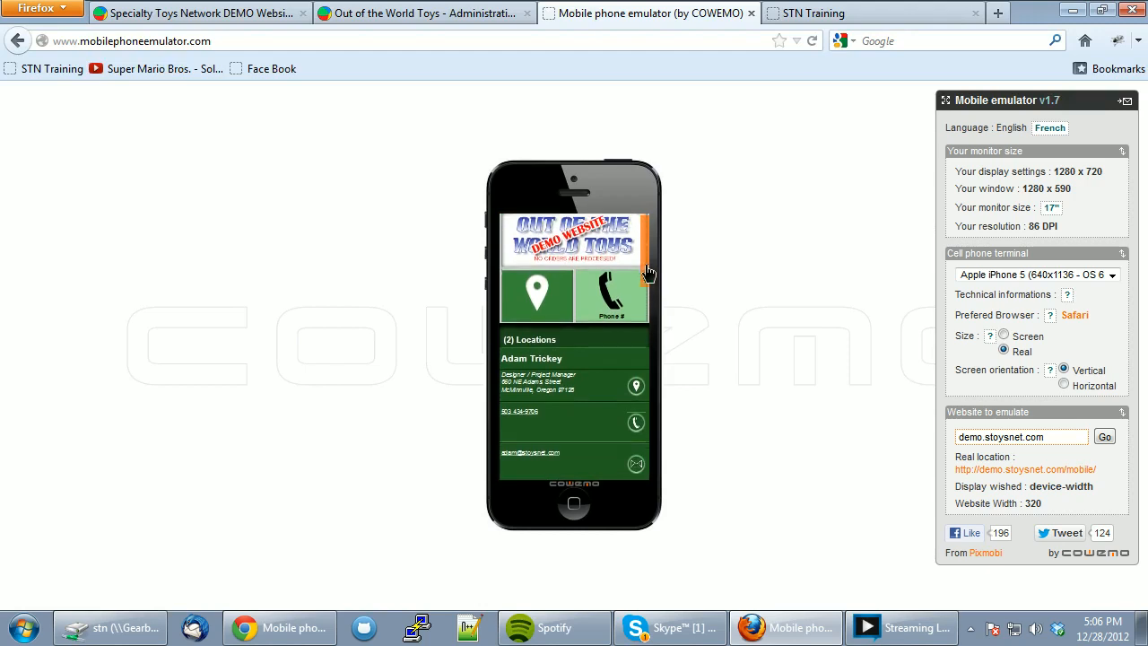
{"action": "left_click", "coordinate": [544, 301]}
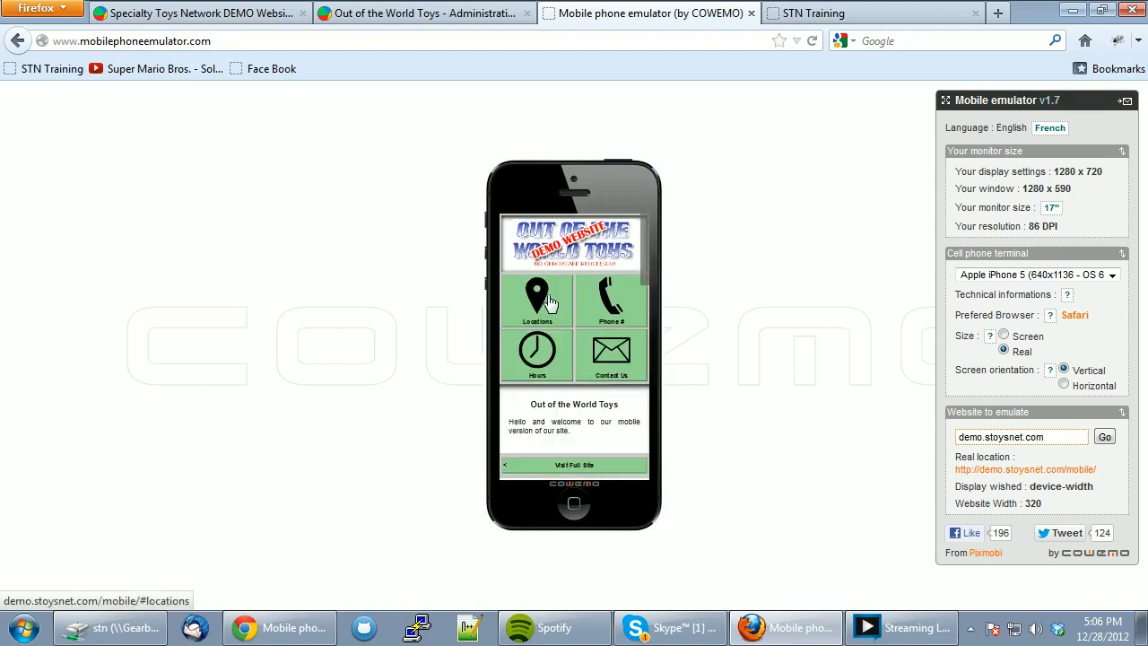
- Review the Phone #, Hours and Contact Us sections, confirming both stores' hours appear
{"action": "left_click", "coordinate": [613, 300]}
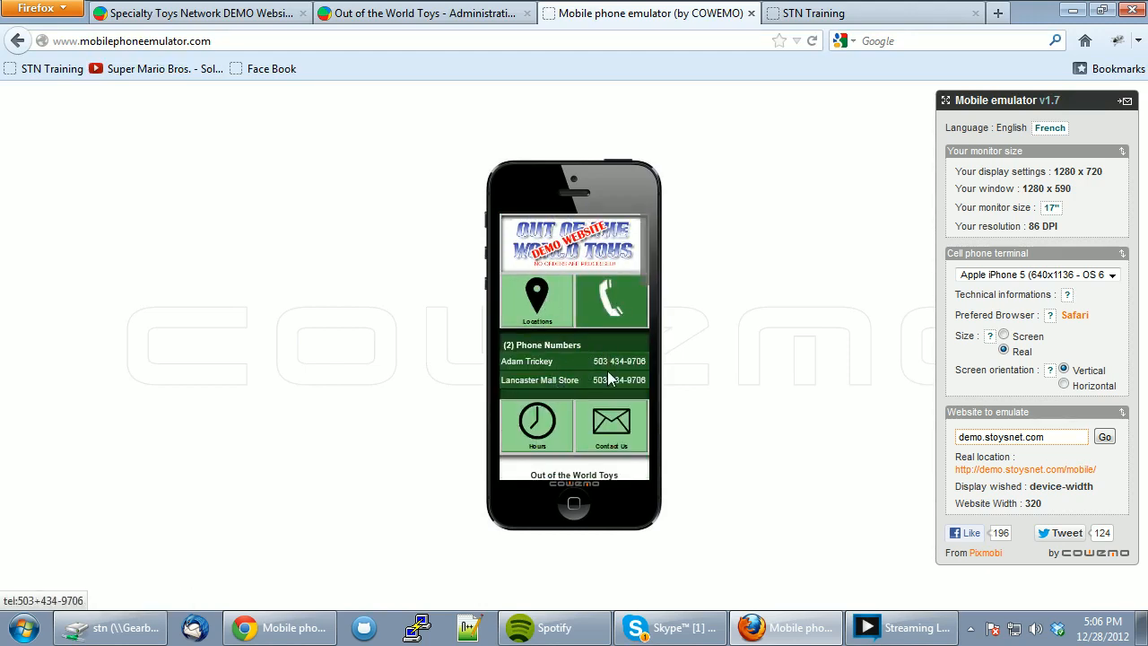
{"action": "left_click", "coordinate": [626, 314]}
{"action": "left_click", "coordinate": [538, 357]}
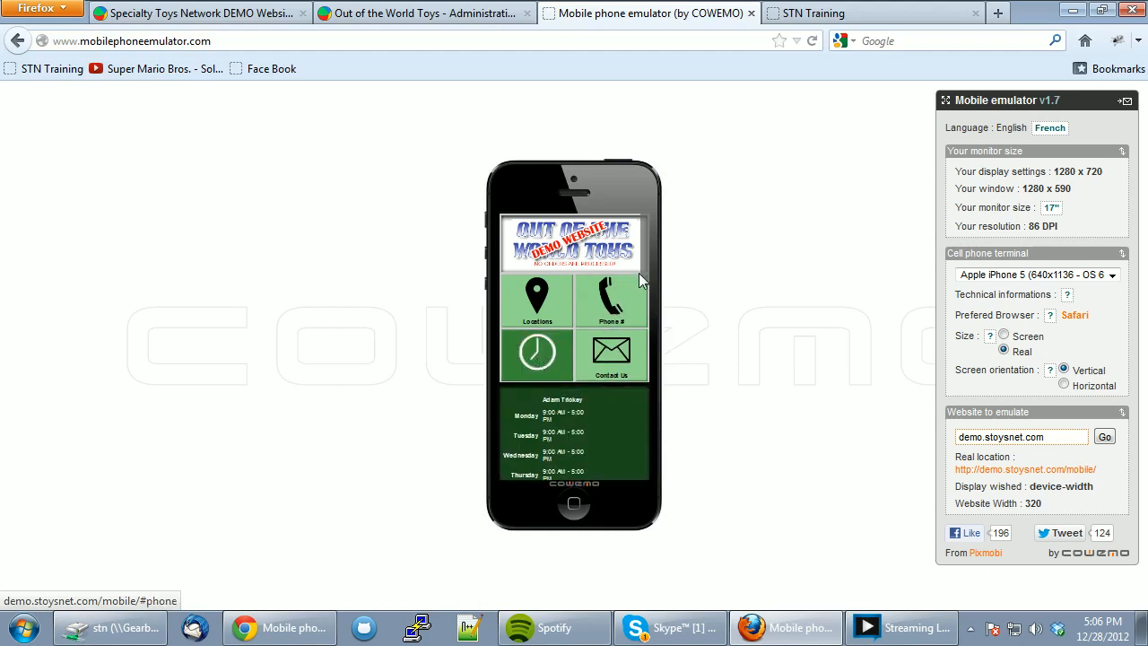
{"action": "scroll", "coordinate": [645, 357], "scroll_direction": "down", "scroll_amount": 3}
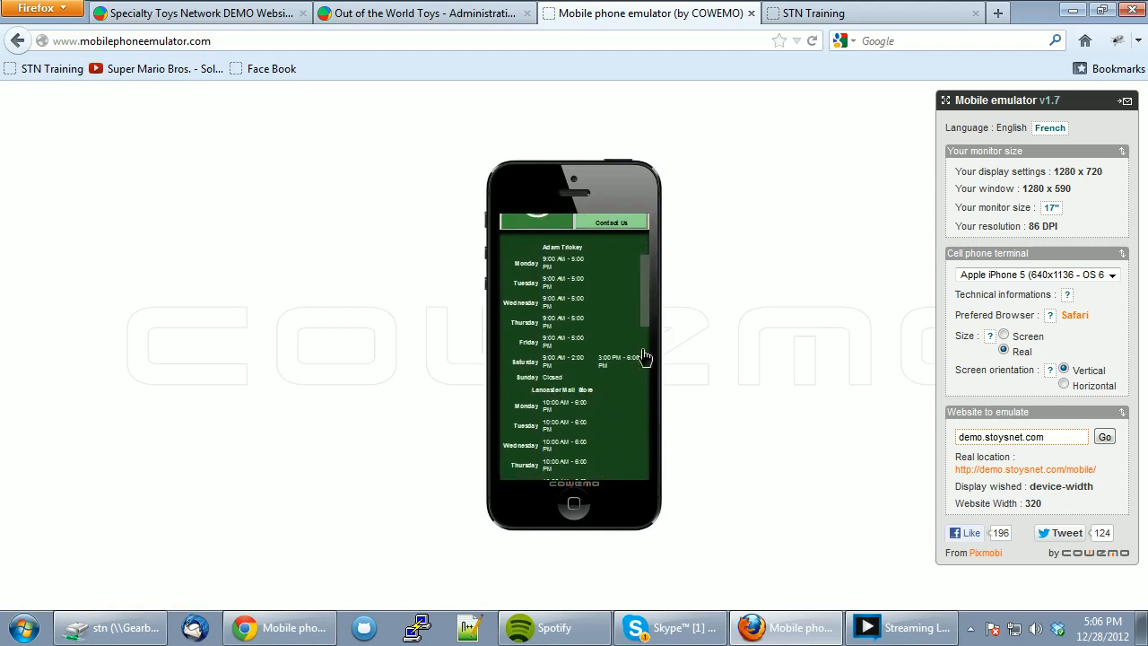
{"action": "left_click_drag", "start_coordinate": [643, 351], "coordinate": [634, 391]}
{"action": "scroll", "coordinate": [646, 307], "scroll_direction": "up", "scroll_amount": 4}
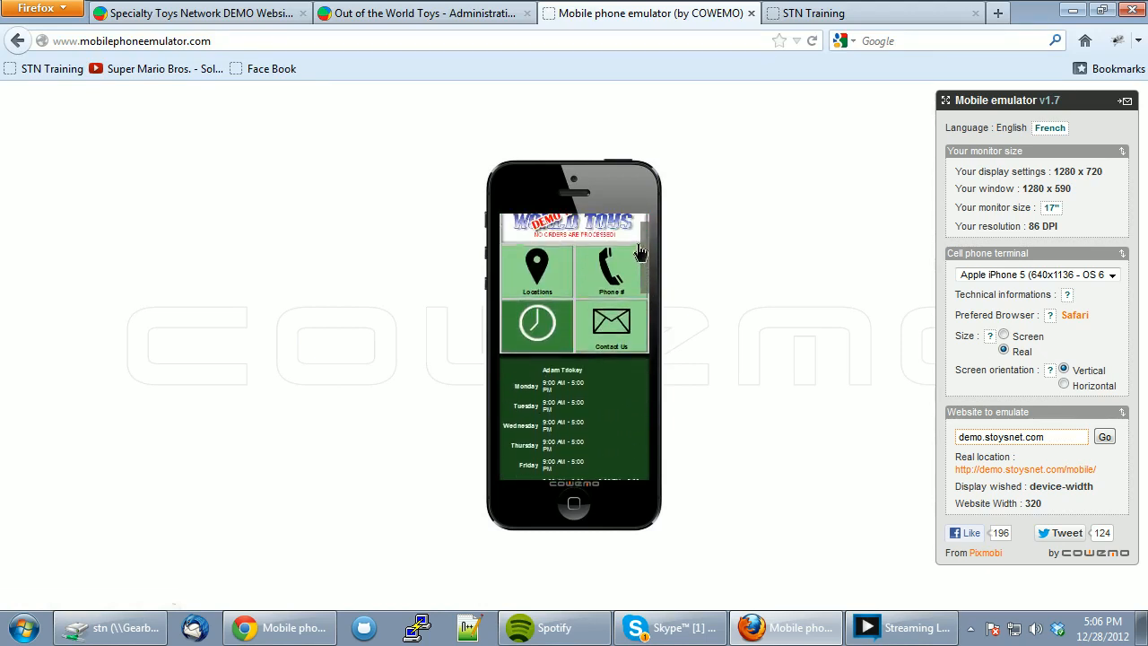
{"action": "left_click", "coordinate": [571, 312]}
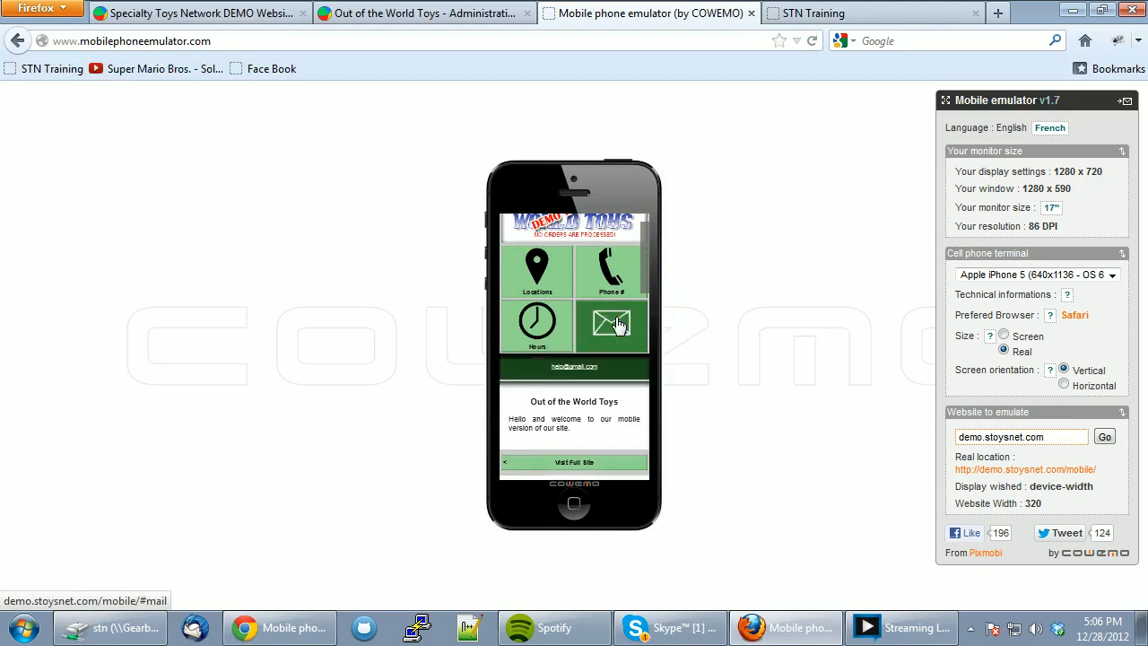
{"action": "left_click", "coordinate": [602, 323]}
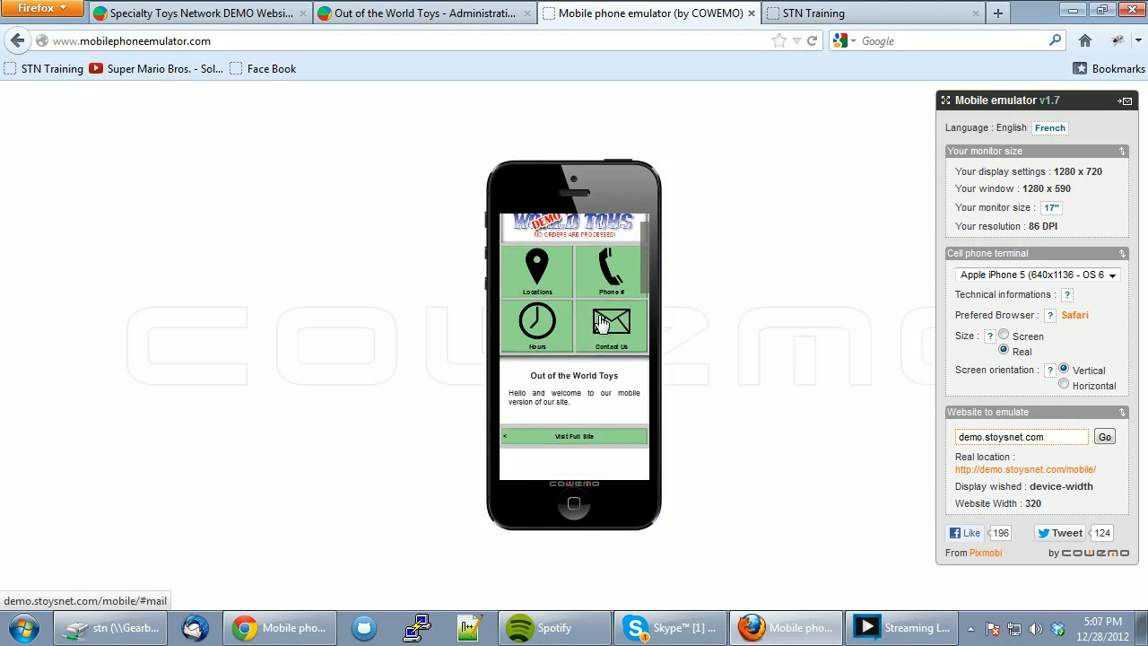
{"action": "scroll", "coordinate": [645, 305], "scroll_direction": "down", "scroll_amount": 1}
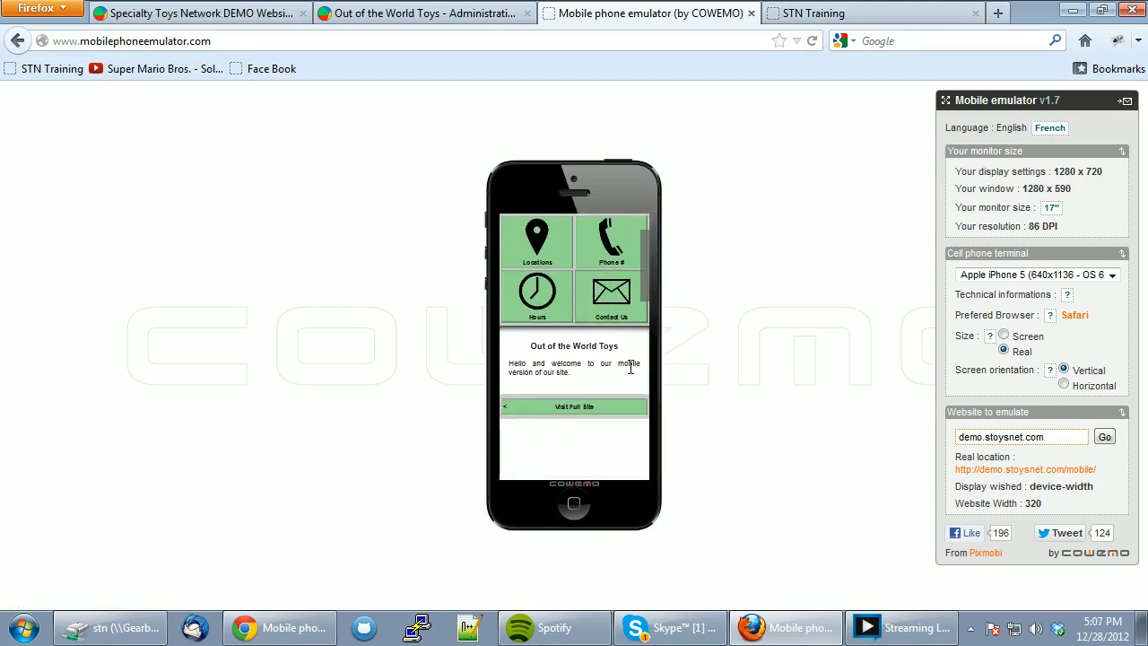
- Load the full desktop Out of the World Toys site in the phone via Visit Full Site
{"action": "left_click", "coordinate": [563, 408]}
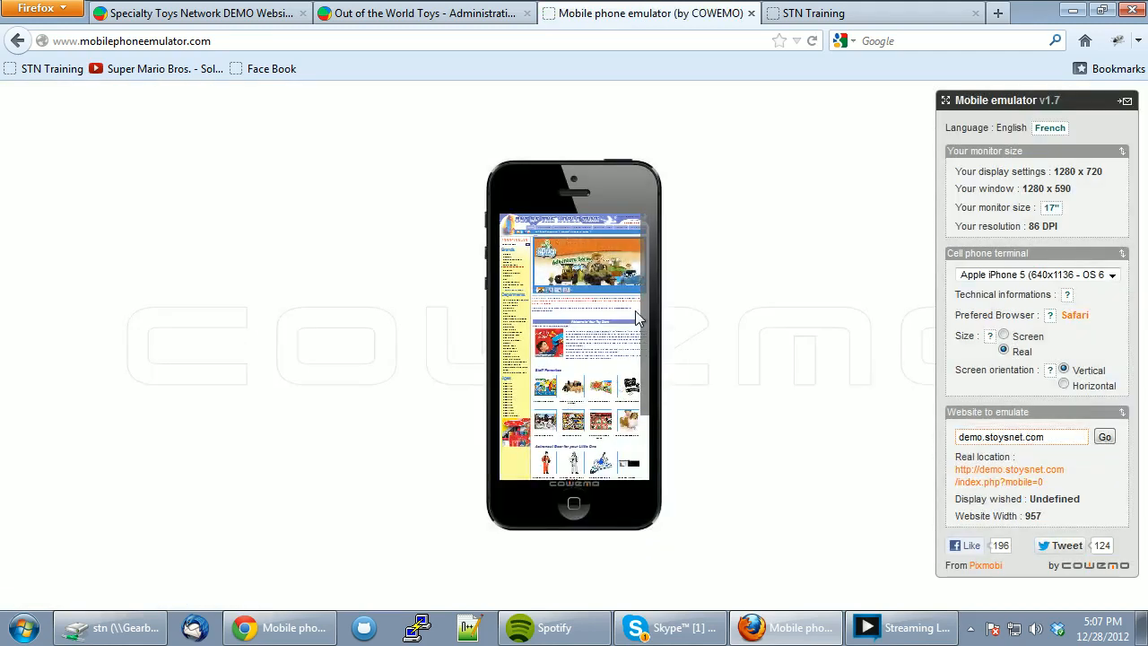
{"action": "scroll", "coordinate": [636, 317], "scroll_direction": "down", "scroll_amount": 1}
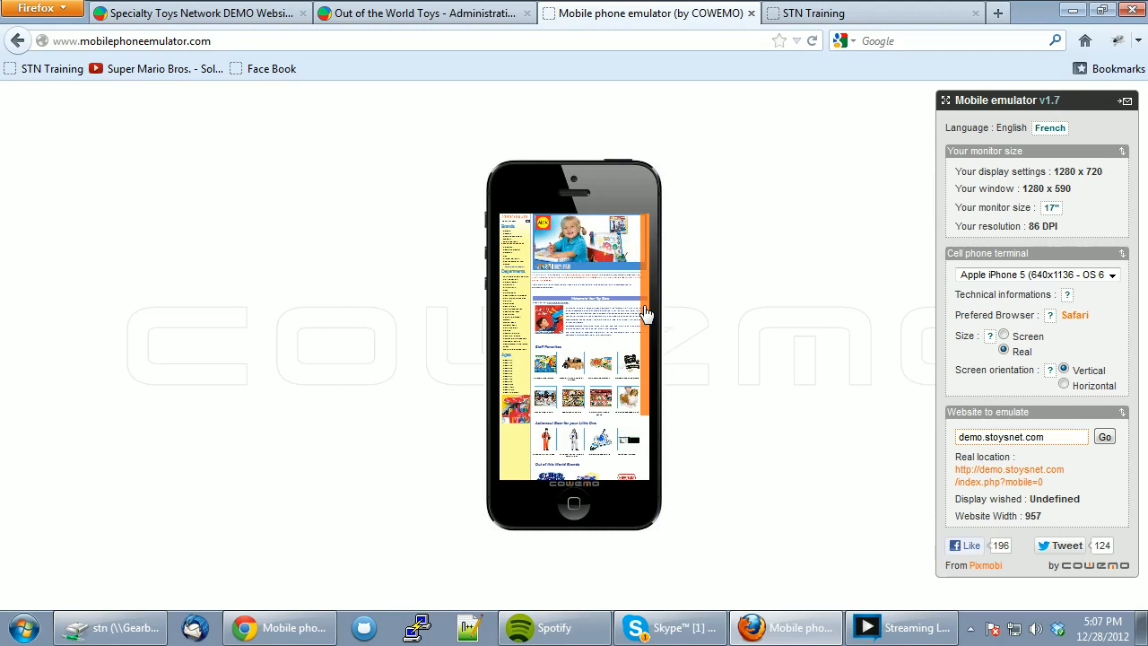
{"action": "left_click", "coordinate": [421, 14]}
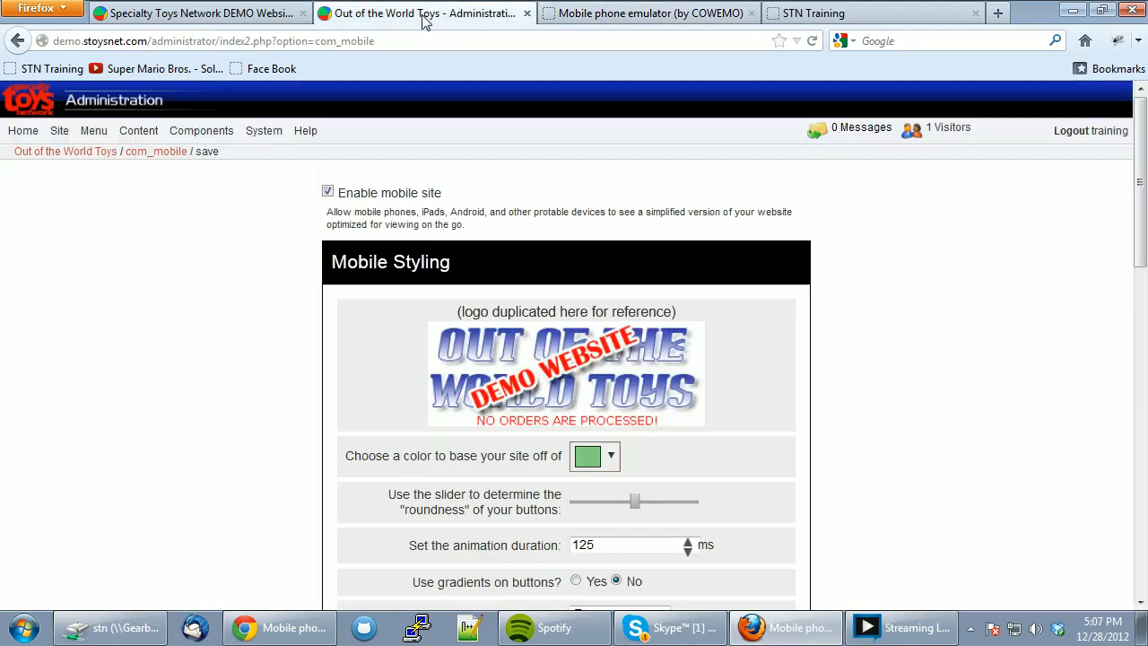
- Change the mobile base colour from pale green to a light blue and save the settings
{"action": "left_click", "coordinate": [613, 458]}
{"action": "left_click", "coordinate": [735, 347]}
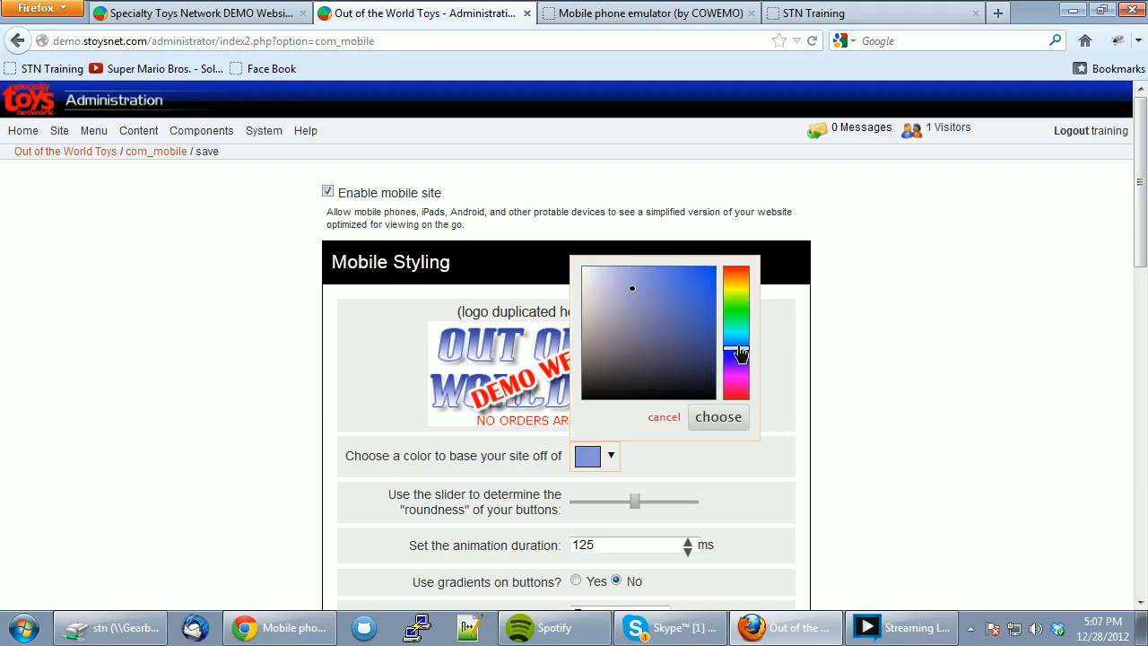
{"action": "mouse_move", "coordinate": [645, 287]}
{"action": "left_mouse_down"}
{"action": "mouse_move", "coordinate": [643, 276]}
{"action": "mouse_move", "coordinate": [656, 280]}
{"action": "mouse_move", "coordinate": [654, 295]}
{"action": "left_mouse_up"}
{"action": "left_click", "coordinate": [660, 294]}
{"action": "left_click", "coordinate": [732, 417]}
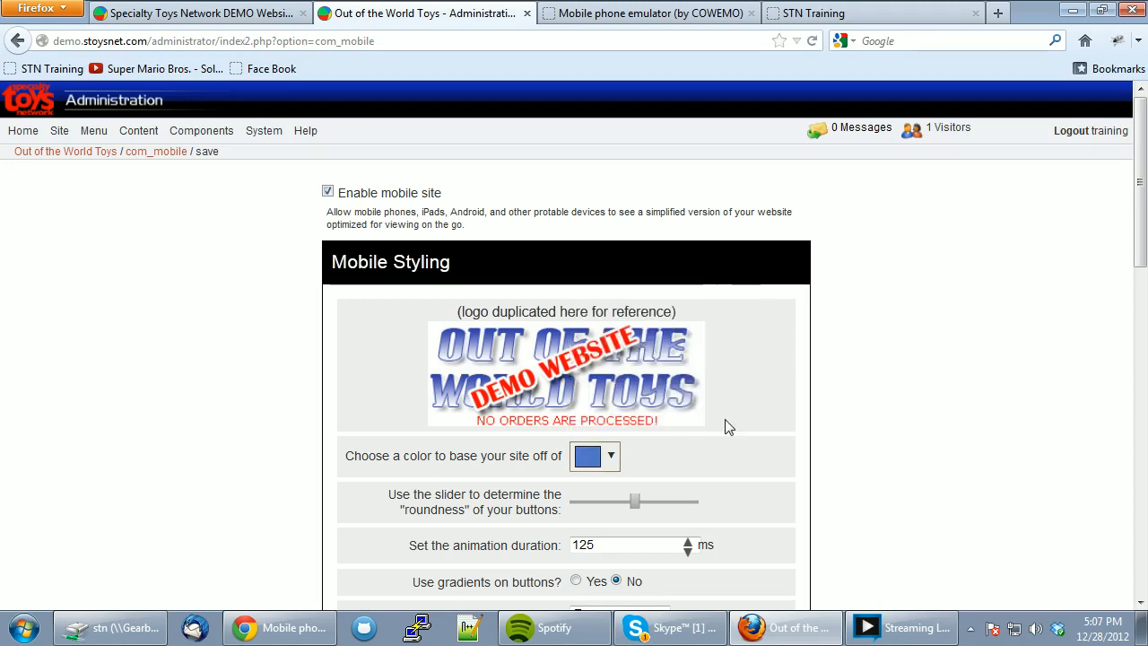
{"action": "scroll", "coordinate": [771, 431], "scroll_direction": "down", "scroll_amount": 8}
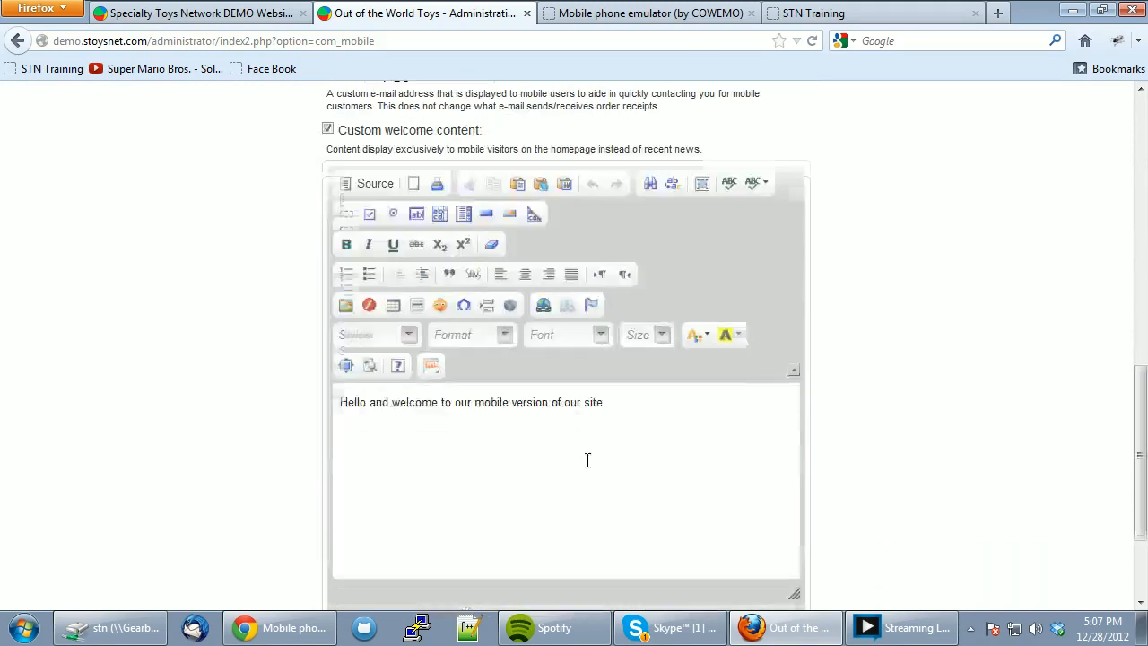
{"action": "scroll", "coordinate": [600, 505], "scroll_direction": "down", "scroll_amount": 3}
{"action": "left_click", "coordinate": [569, 500]}
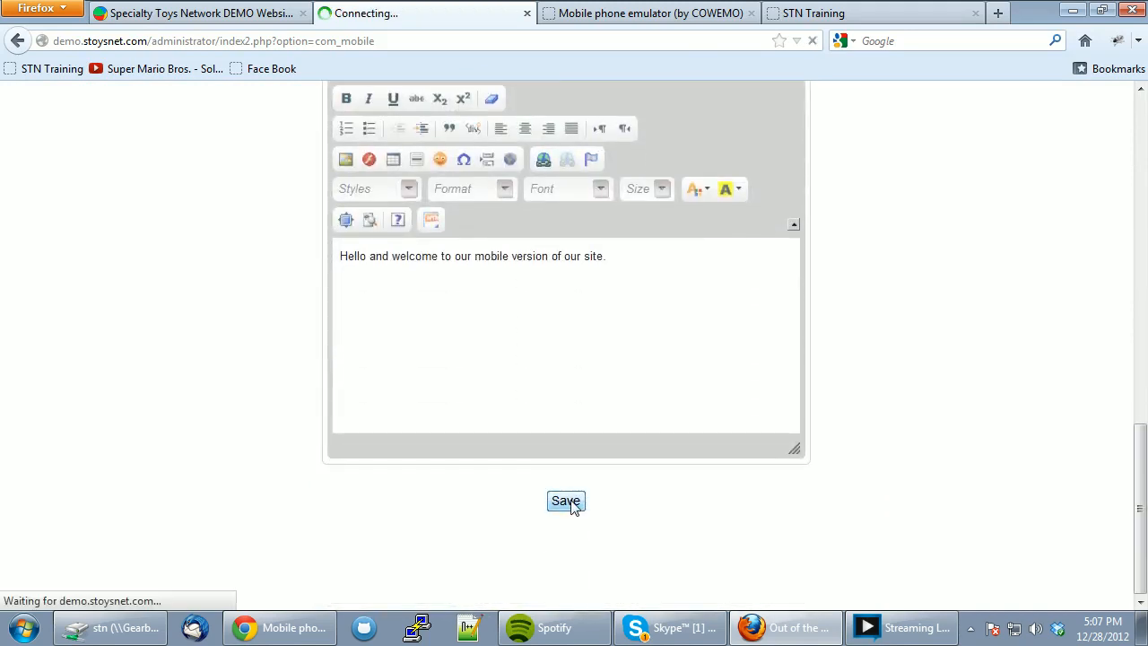
- Reload the site in the COWEMO phone emulator to confirm blue tiles, then return to administration mobile settings
{"action": "left_click", "coordinate": [697, 13]}
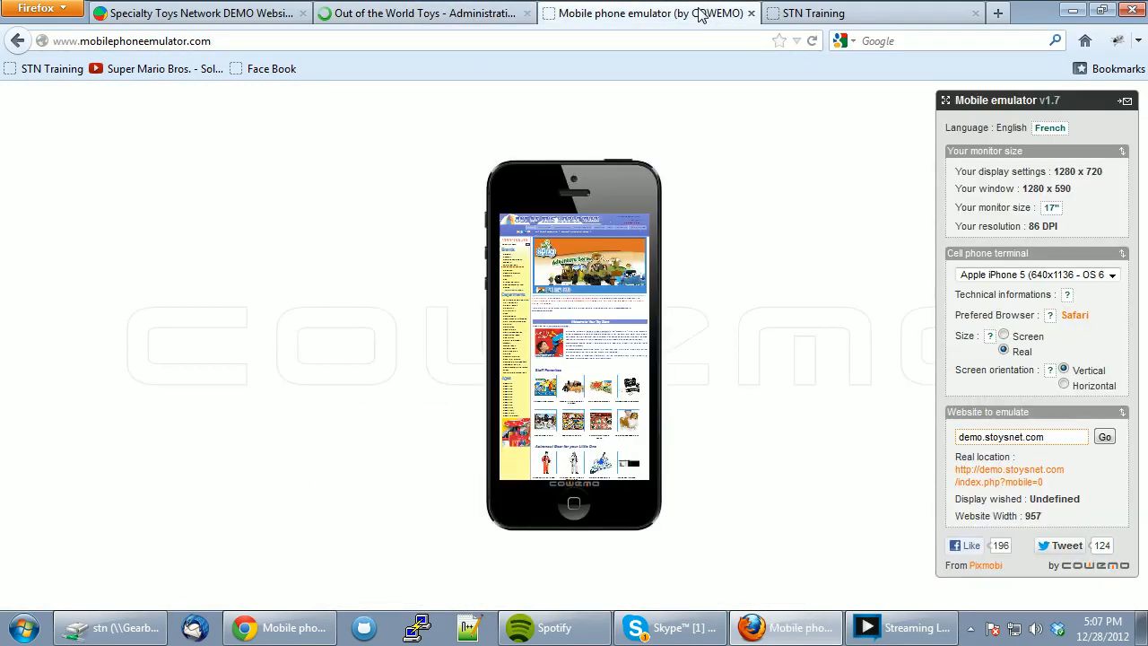
{"action": "left_click", "coordinate": [1105, 437]}
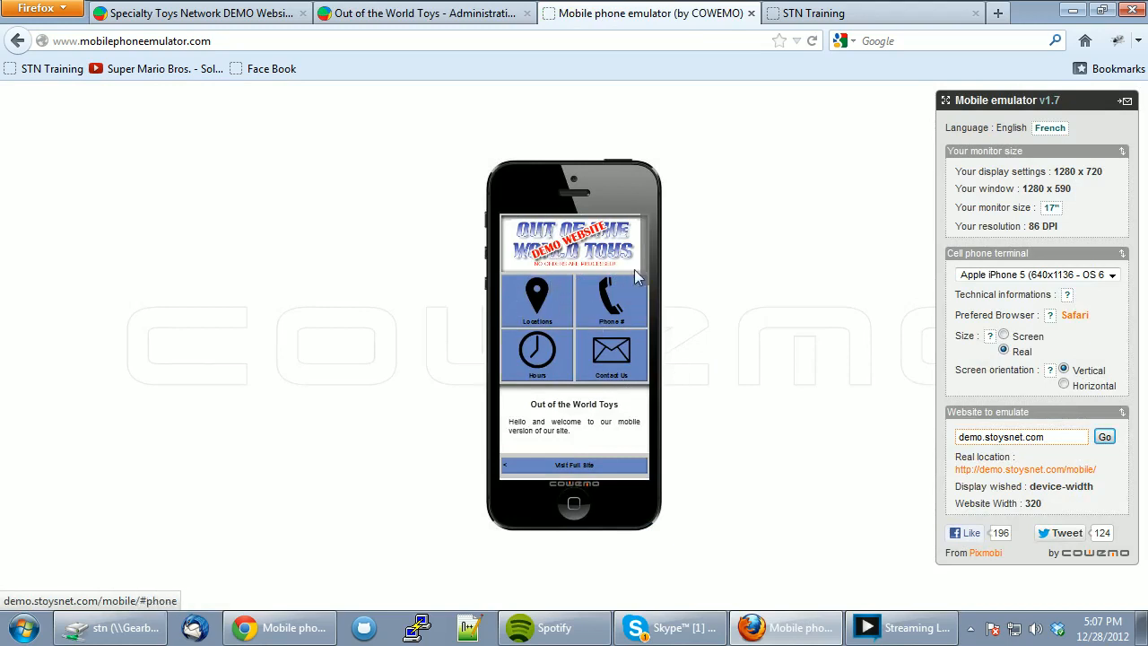
{"action": "mouse_move", "coordinate": [647, 266]}
{"action": "left_mouse_down"}
{"action": "mouse_move", "coordinate": [641, 350]}
{"action": "mouse_move", "coordinate": [651, 247]}
{"action": "left_mouse_up"}
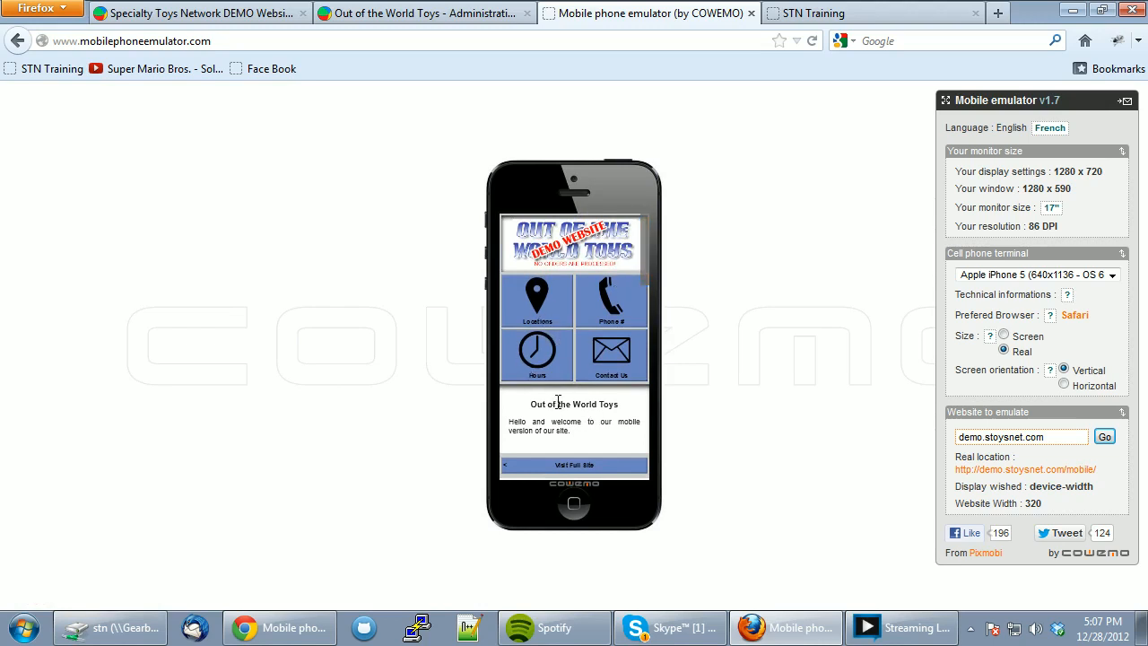
{"action": "left_click", "coordinate": [353, 16]}
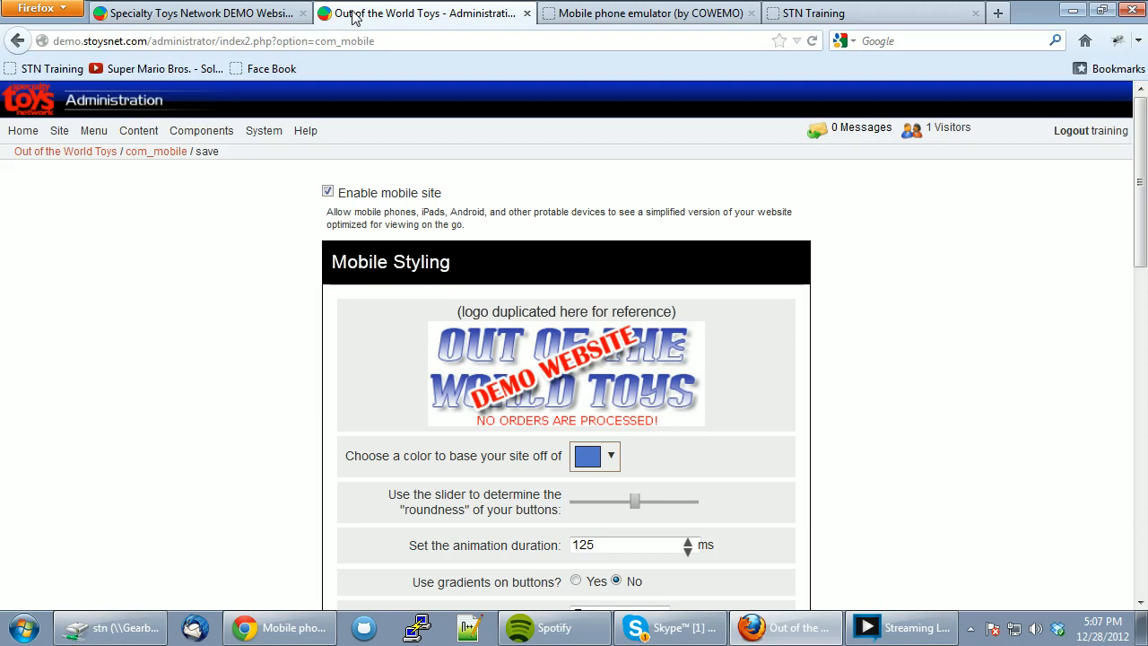